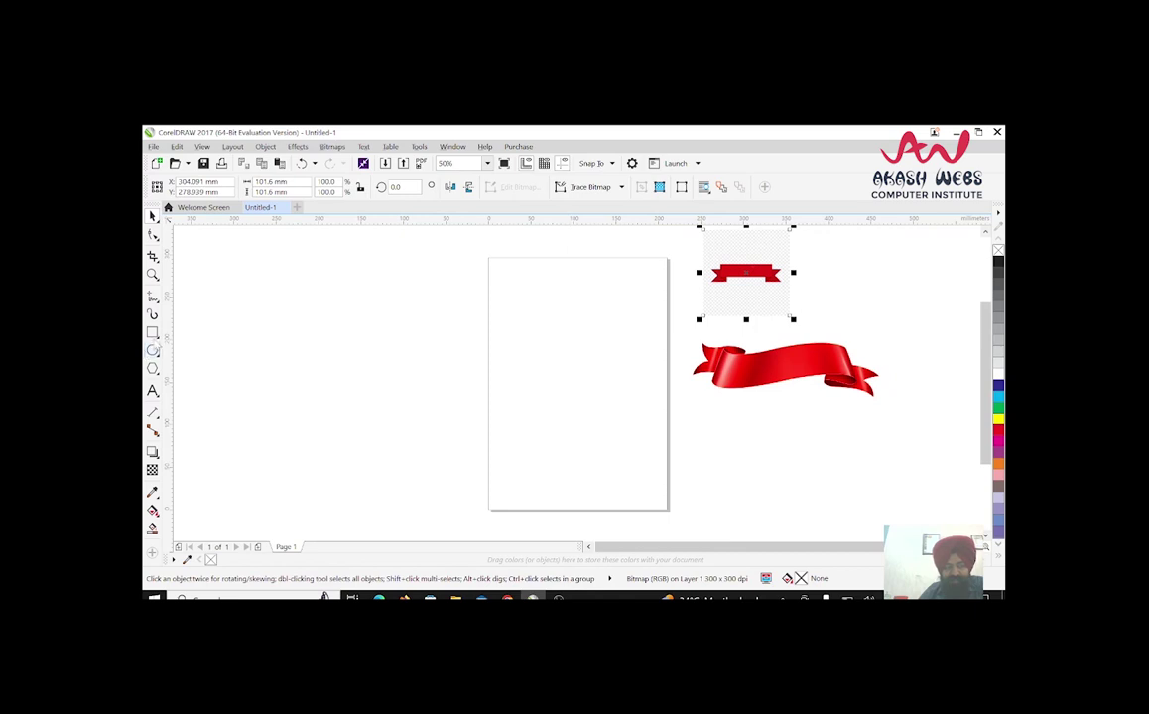
Draw a horizontal rectangle about 150 mm wide and 40 mm high in the upper part of the page
left_click(151, 333)
mouse_move(499, 294)
left_mouse_down()
mouse_move(568, 327)
mouse_move(631, 330)
left_mouse_up()
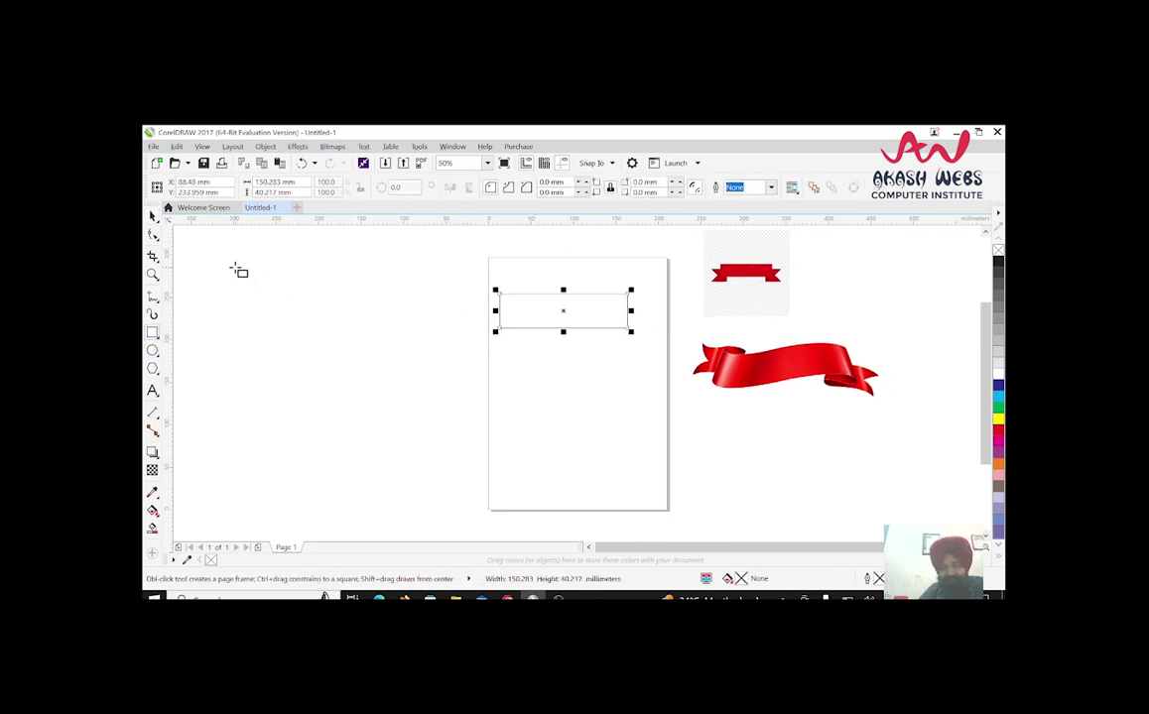
left_click(155, 219)
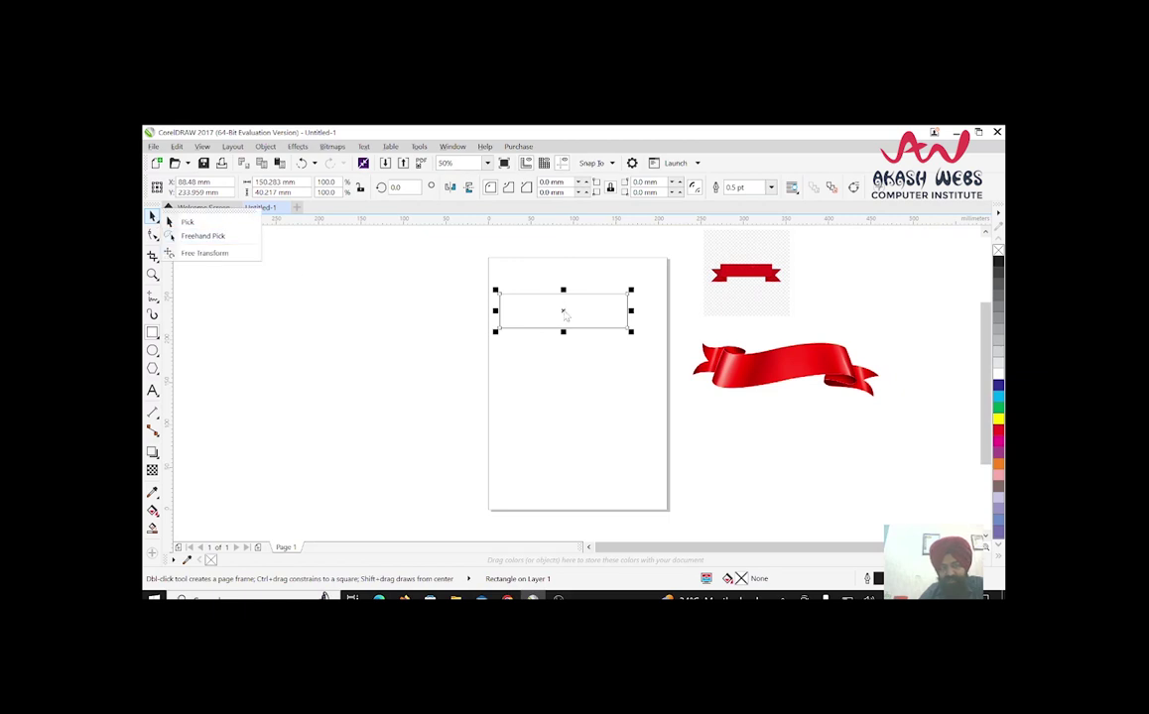
left_click(563, 314)
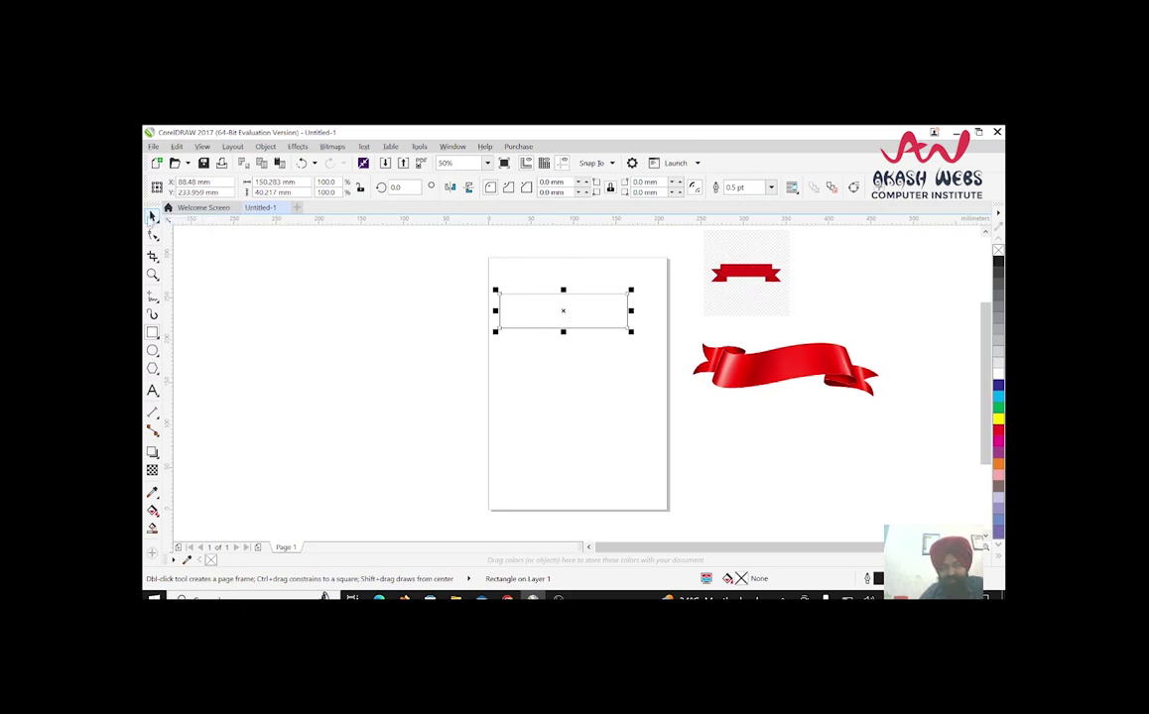
Create a narrower copy of the rectangle, about 48 mm wide, overlapping the long rectangle's lower-left corner
key("space")
left_click_drag(561, 311, 502, 332)
right_click(554, 341)
Duplicate the small rectangle and place the copy below and to the right of it, under the long rectangle
scroll(505, 330, "up", 3)
left_click(565, 382)
left_click_drag(565, 382, 606, 413)
right_click(606, 413)
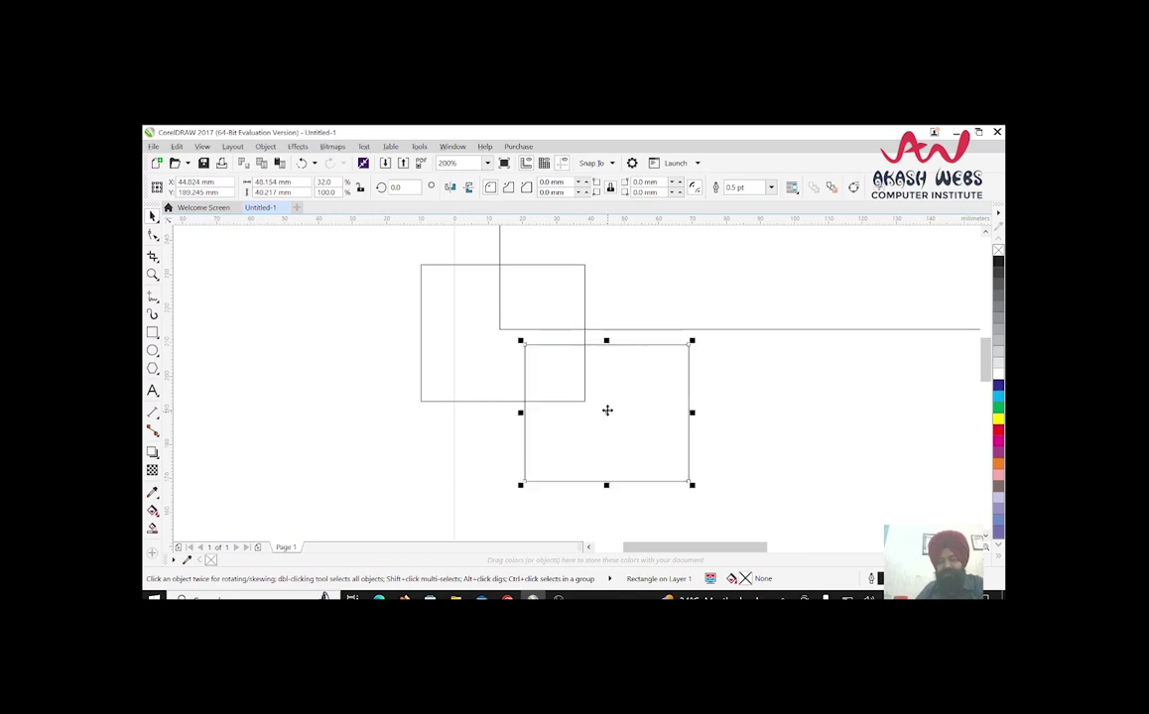
Convert the lowest small rectangle to curves so its corner nodes can be edited individually
scroll(622, 398, "down", 2)
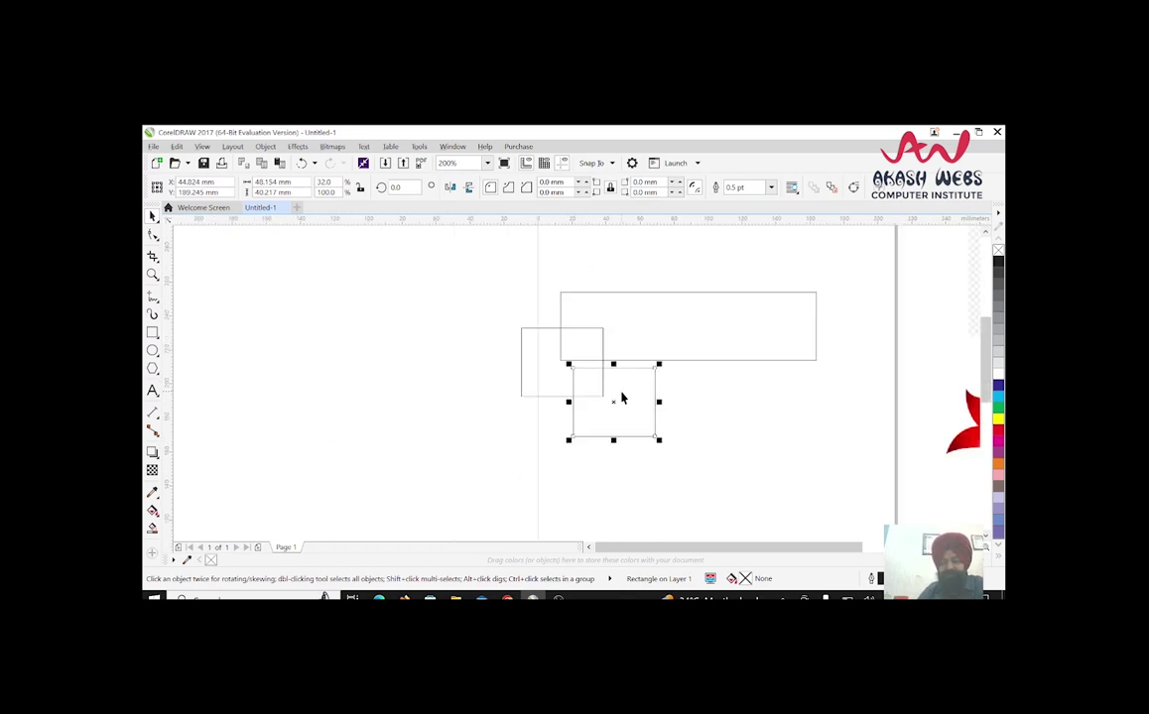
right_click(640, 383)
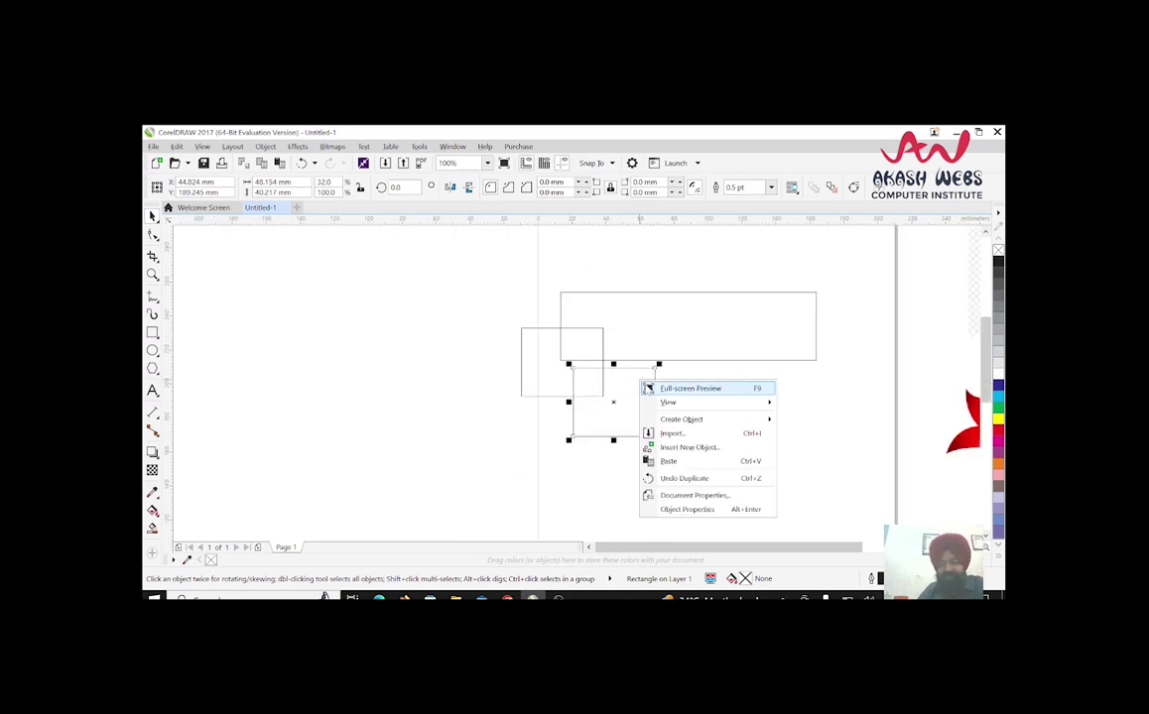
key("Escape")
key("F10")
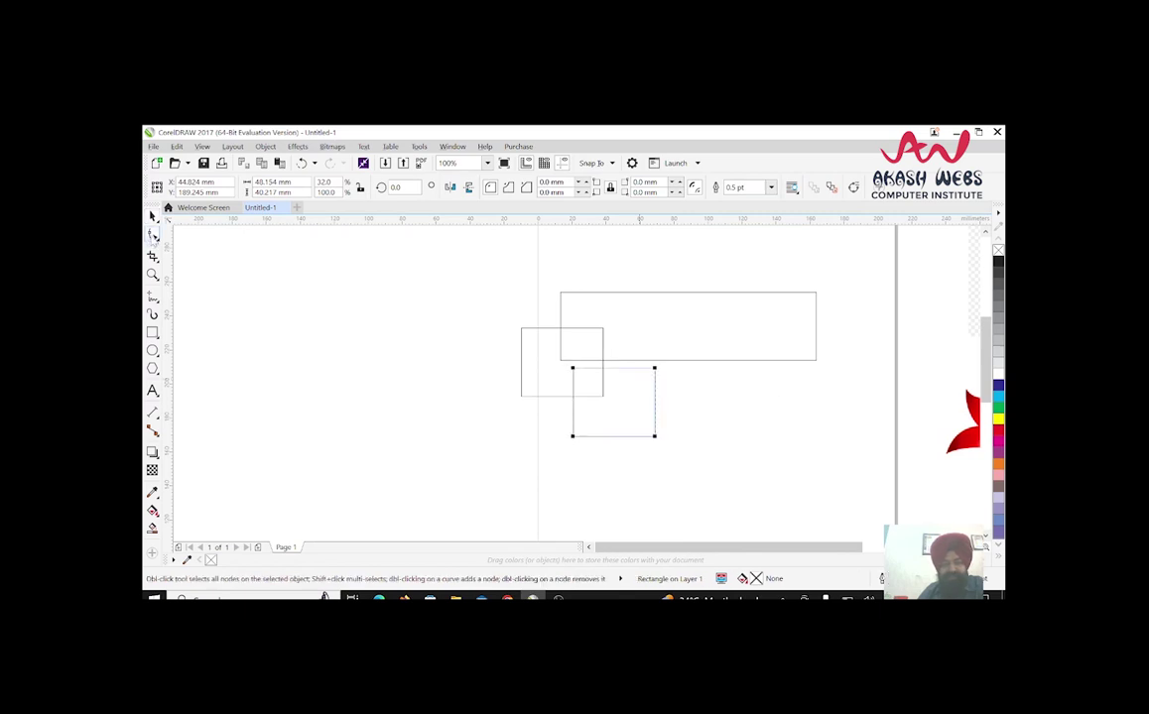
right_click(640, 398)
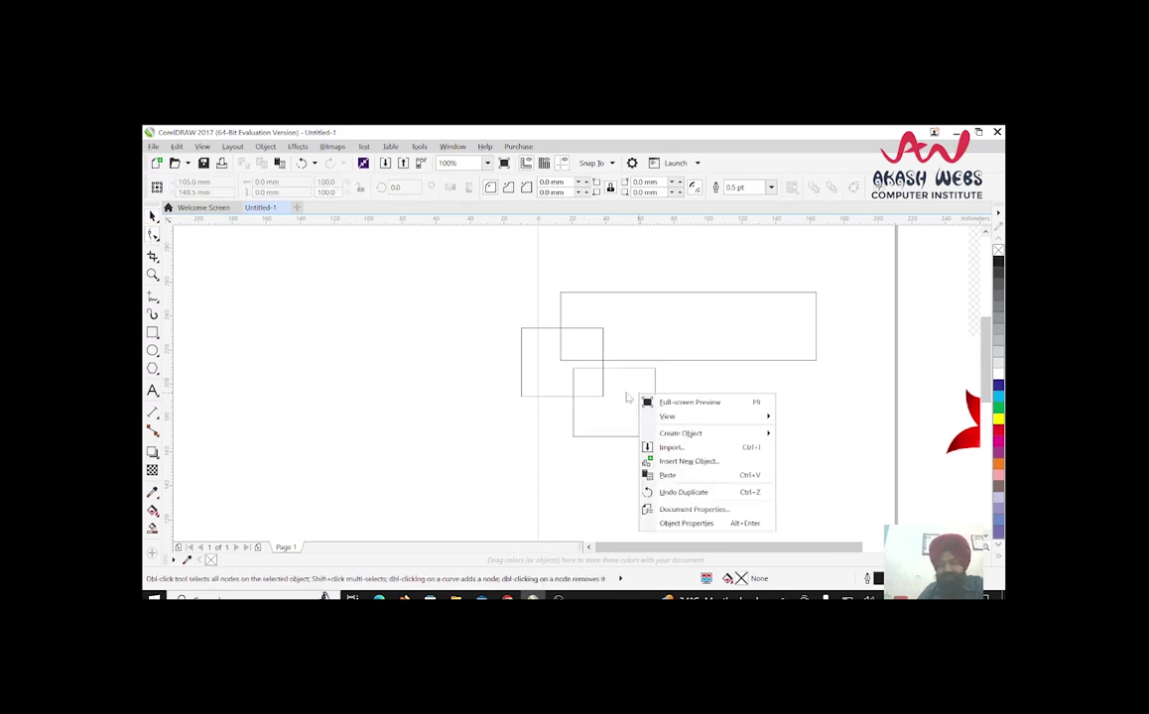
left_click(626, 398)
left_click(628, 370)
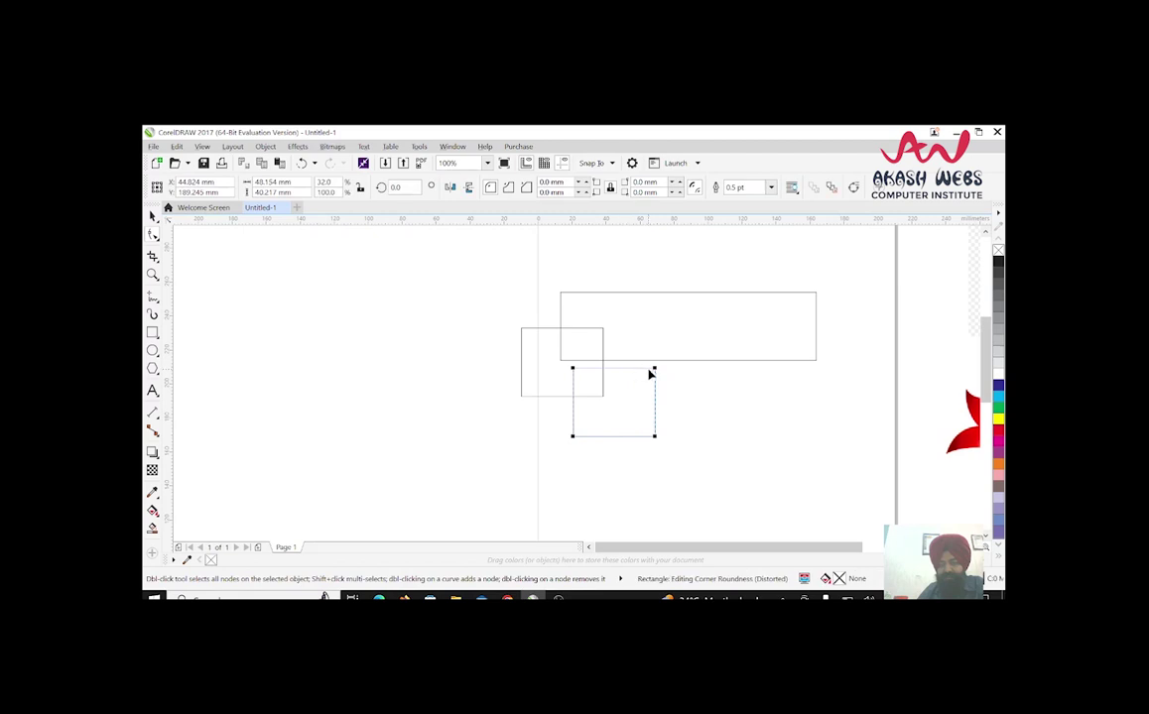
mouse_move(655, 374)
left_mouse_down()
mouse_move(633, 366)
mouse_move(655, 373)
left_mouse_up()
right_click(655, 373)
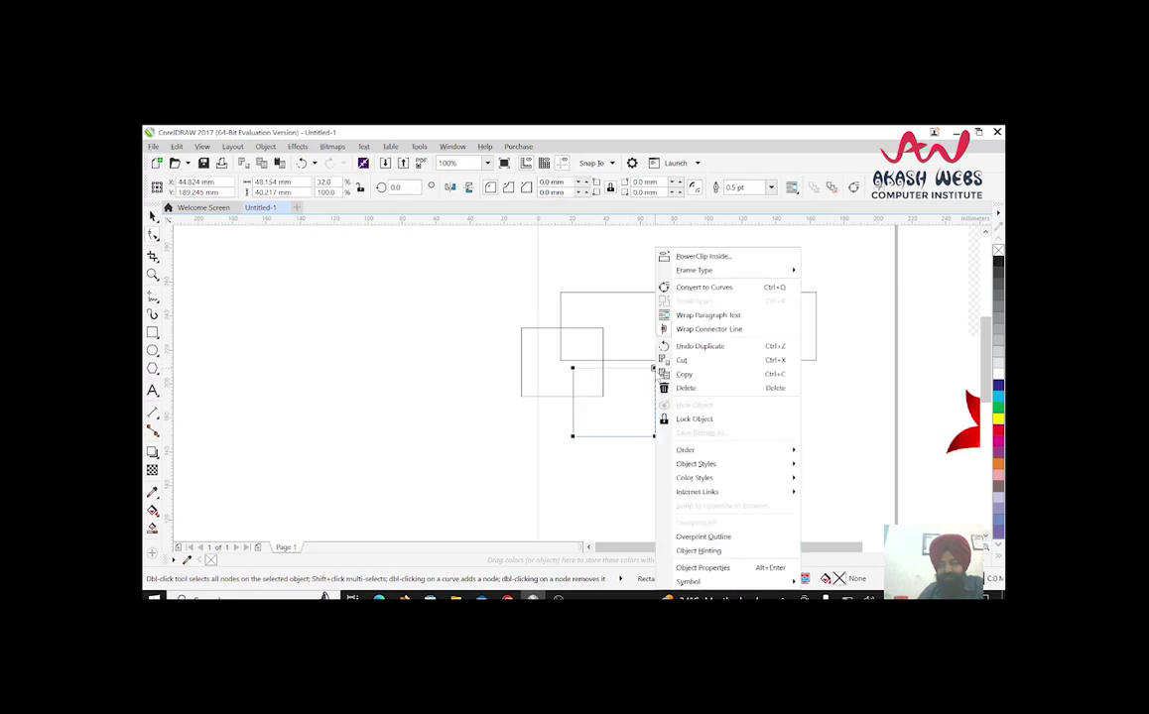
left_click(688, 290)
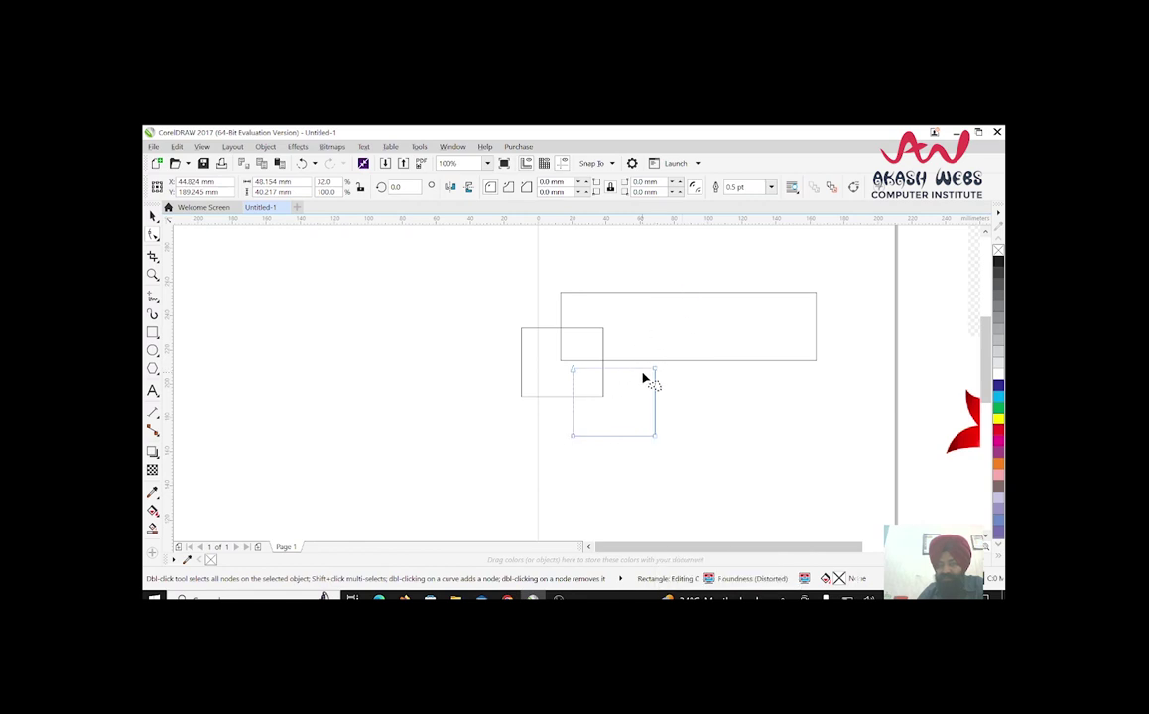
Move the curve's right nodes onto the long rectangle's left corners and its left nodes onto the small rectangle's right corners
left_click_drag(655, 373, 562, 360)
left_click_drag(652, 432, 560, 295)
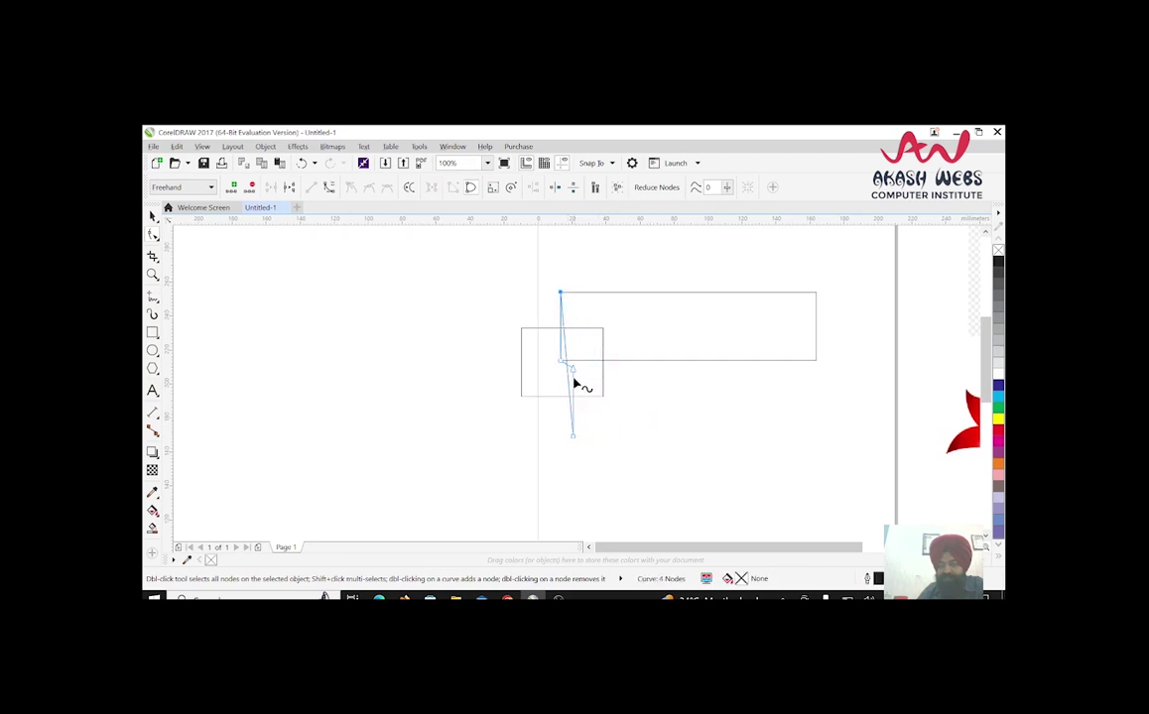
left_click_drag(573, 373, 601, 332)
left_click_drag(574, 438, 603, 398)
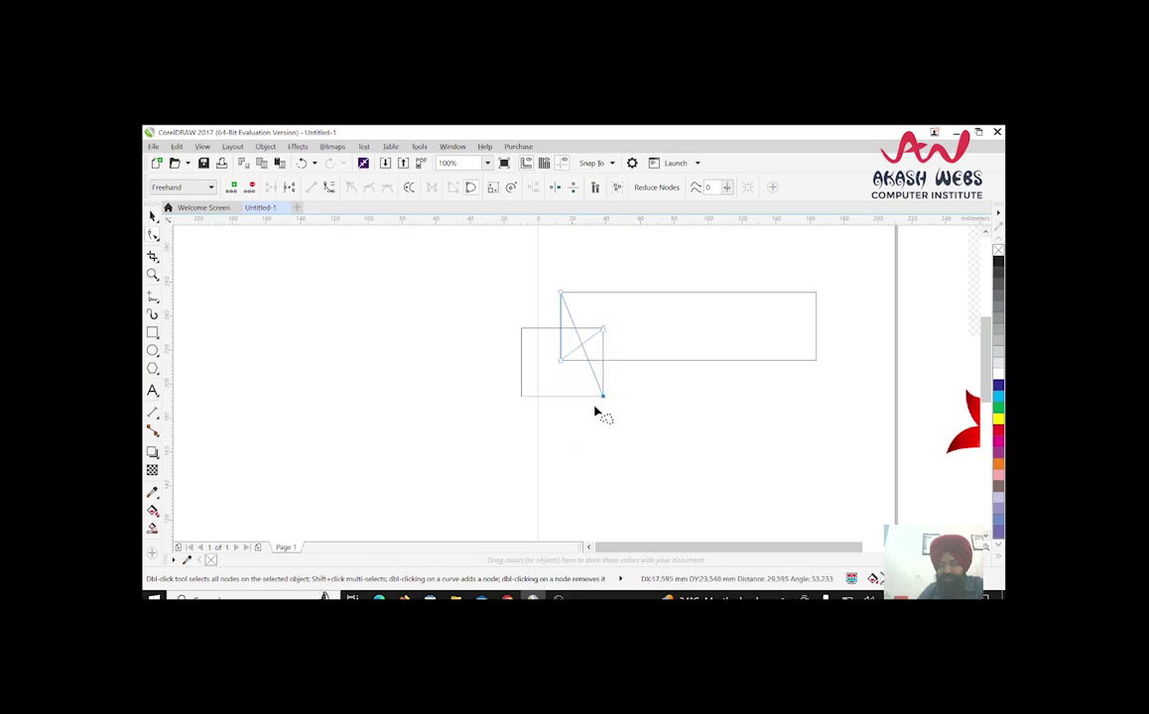
Swap the curve's two left nodes to uncross its sides and align them with the long rectangle's left corners, forming a slanted fold
mouse_move(561, 296)
left_mouse_down()
mouse_move(566, 367)
mouse_move(557, 377)
mouse_move(561, 294)
left_mouse_up()
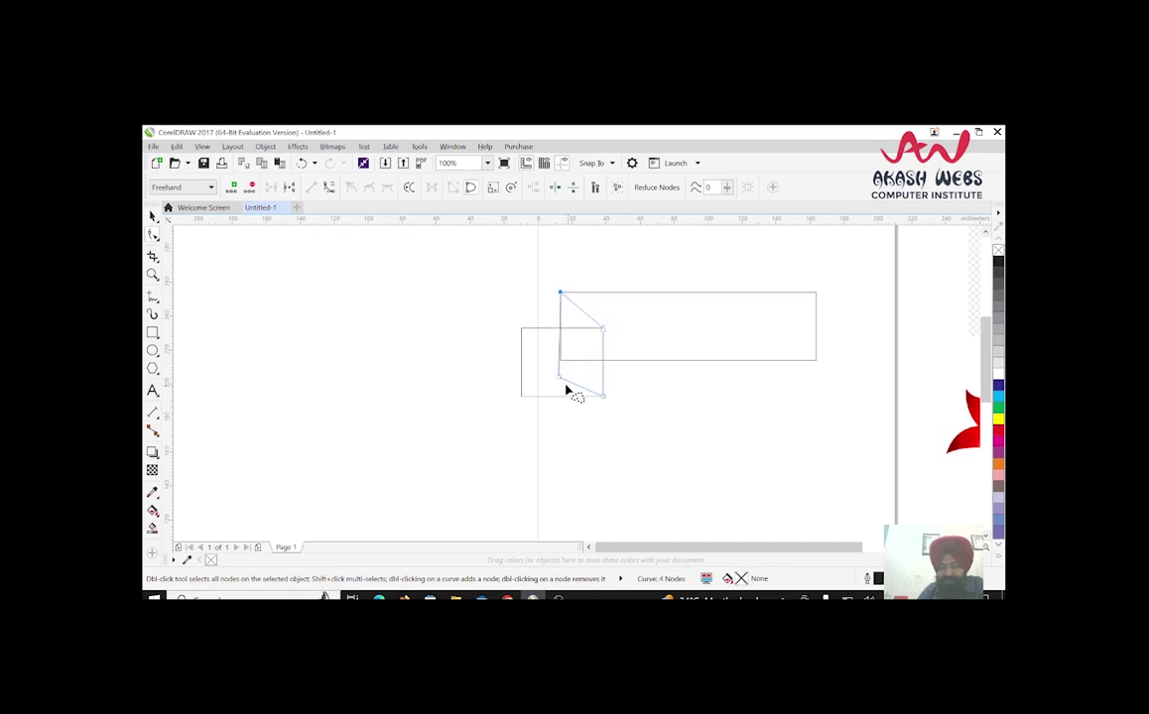
left_click_drag(561, 384, 562, 363)
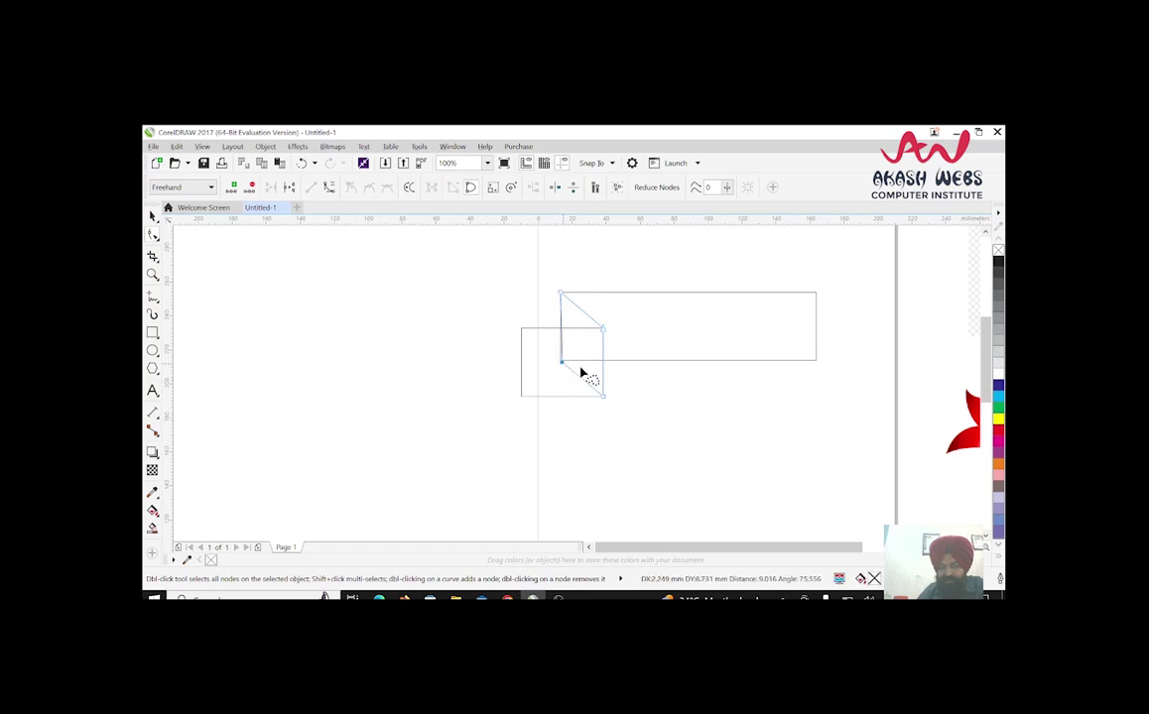
scroll(562, 340, "up", 3)
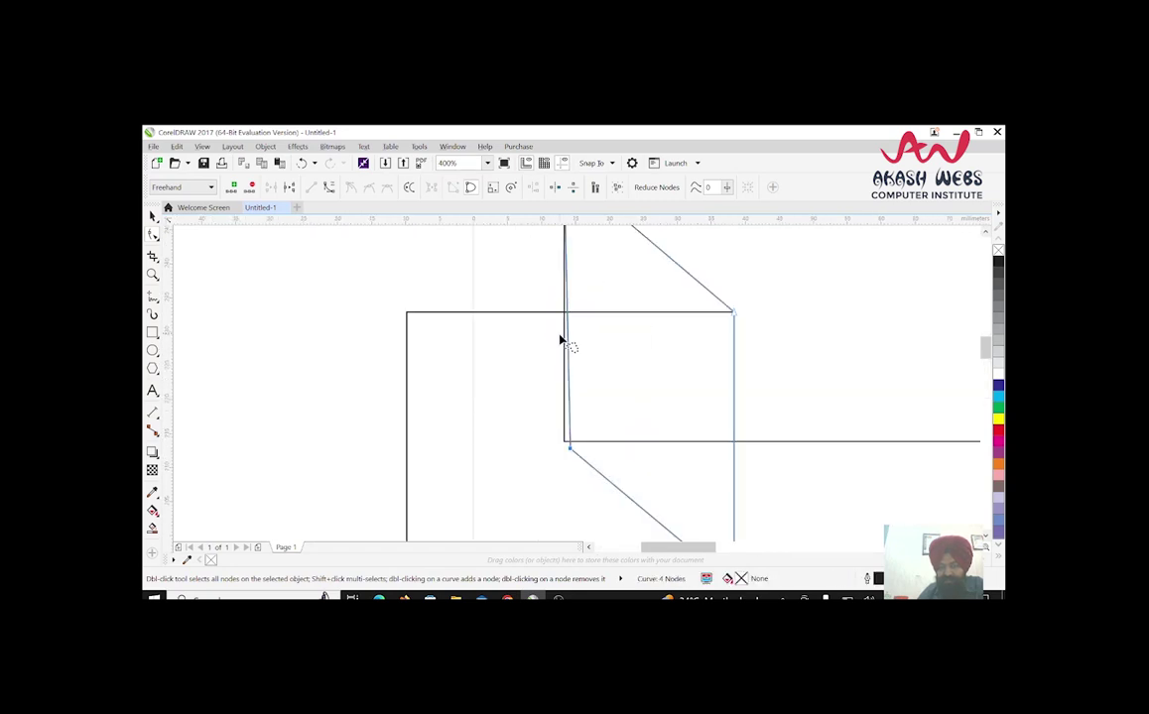
left_click_drag(571, 449, 566, 448)
scroll(547, 453, "down", 1)
scroll(540, 405, "down", 1)
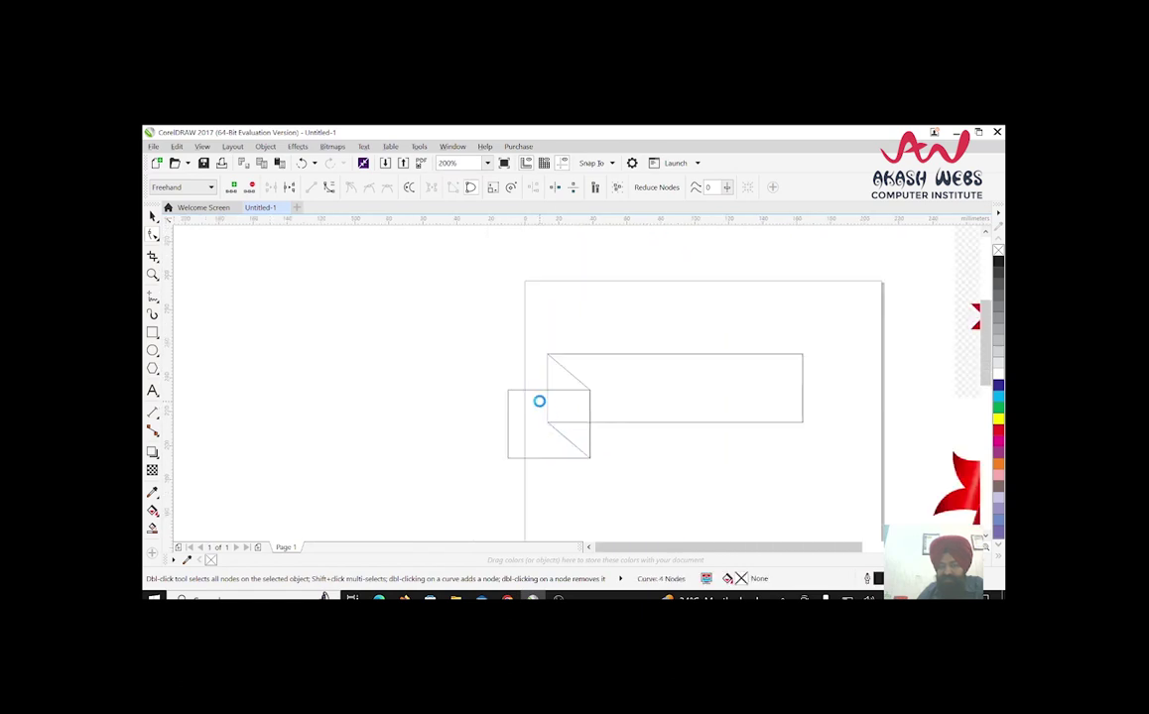
Fill the long rectangle and the small rectangle at its lower-left corner with red
left_click(153, 215)
left_click(457, 382)
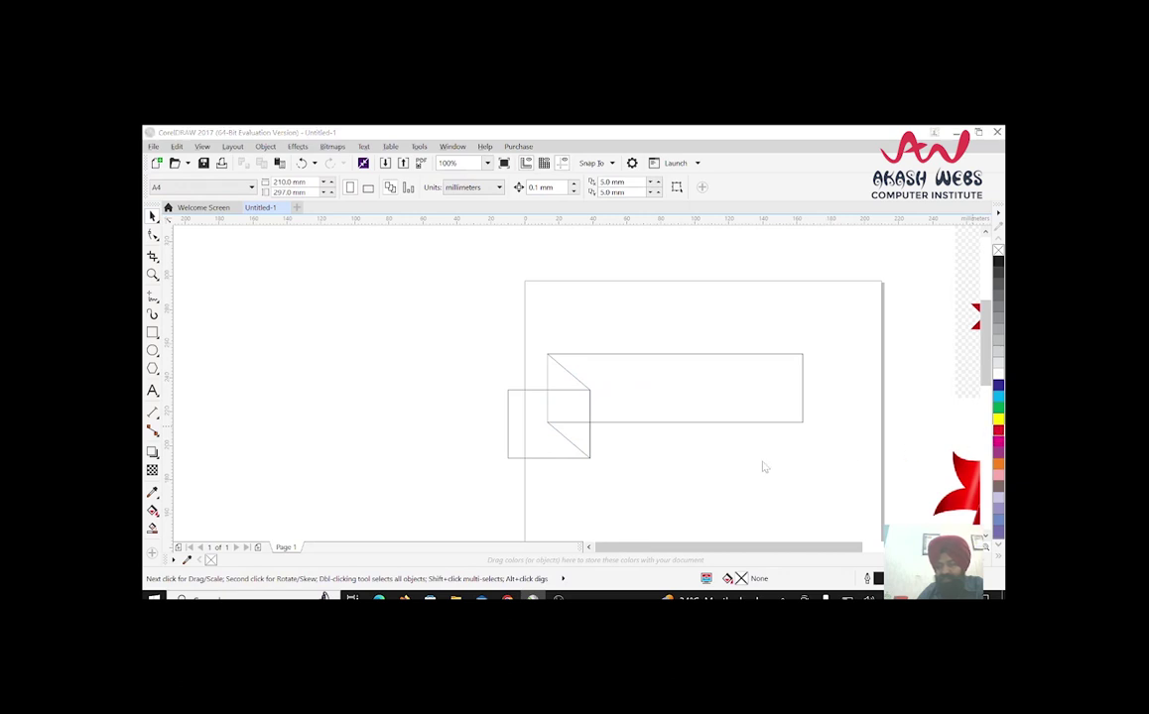
left_click(601, 434)
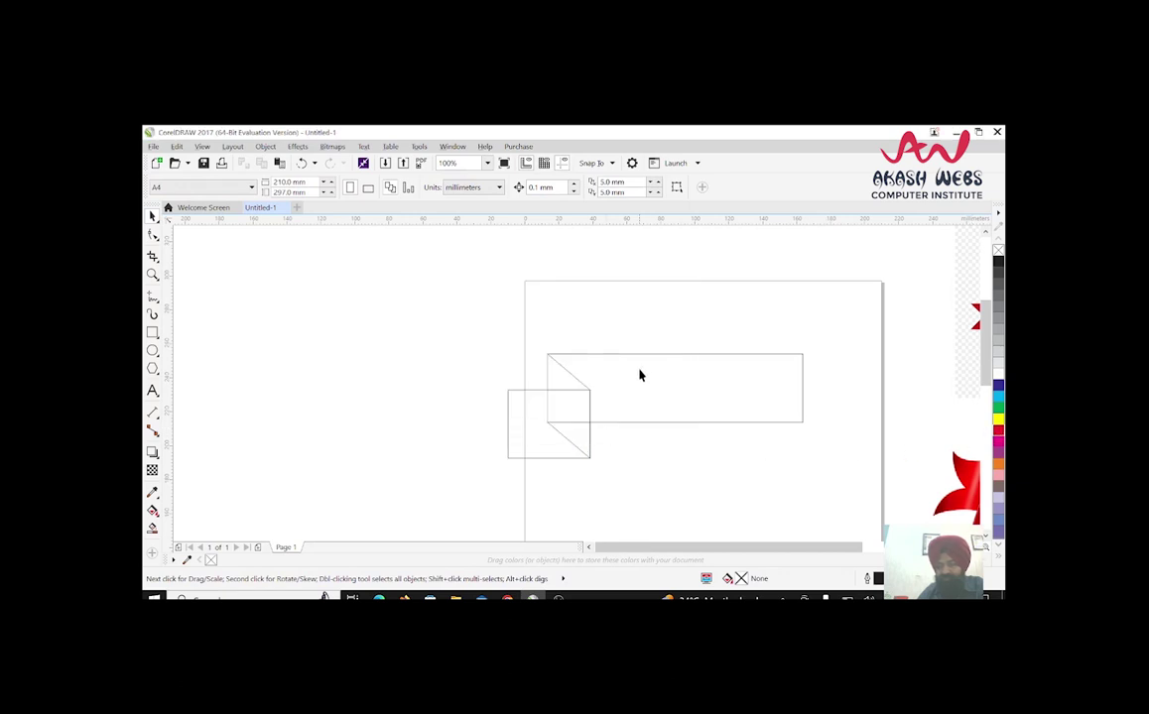
left_click(643, 360)
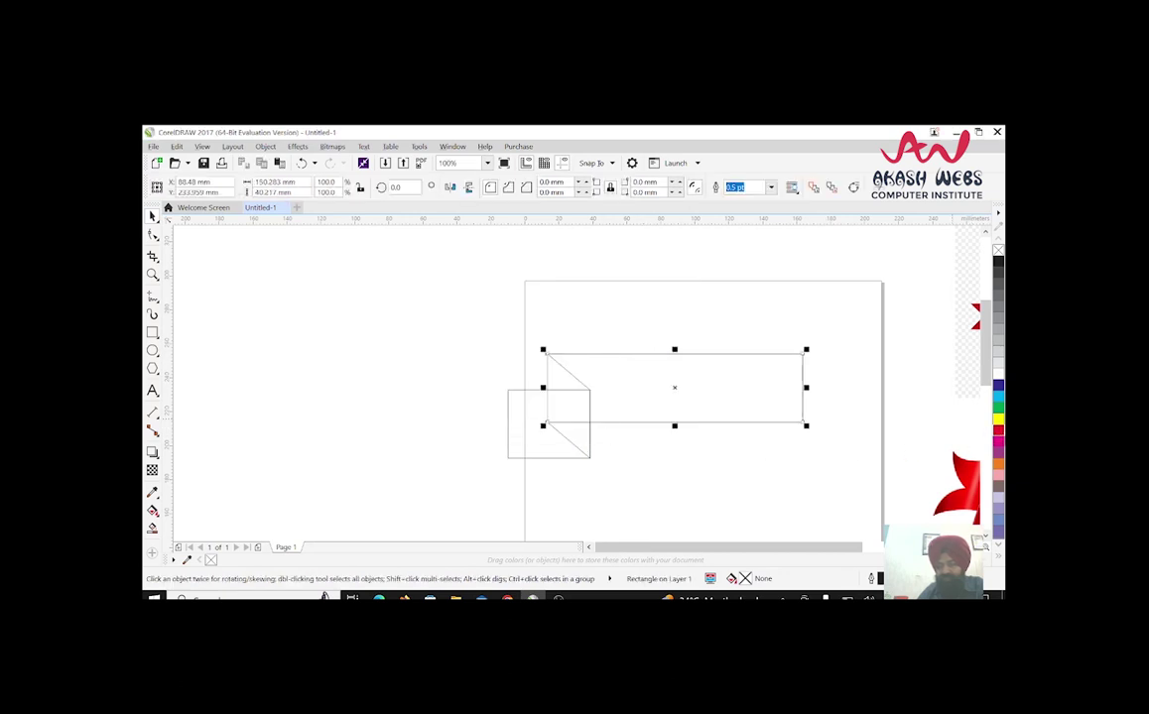
left_click(997, 431)
left_click(527, 398)
left_click(589, 390)
left_click(998, 431)
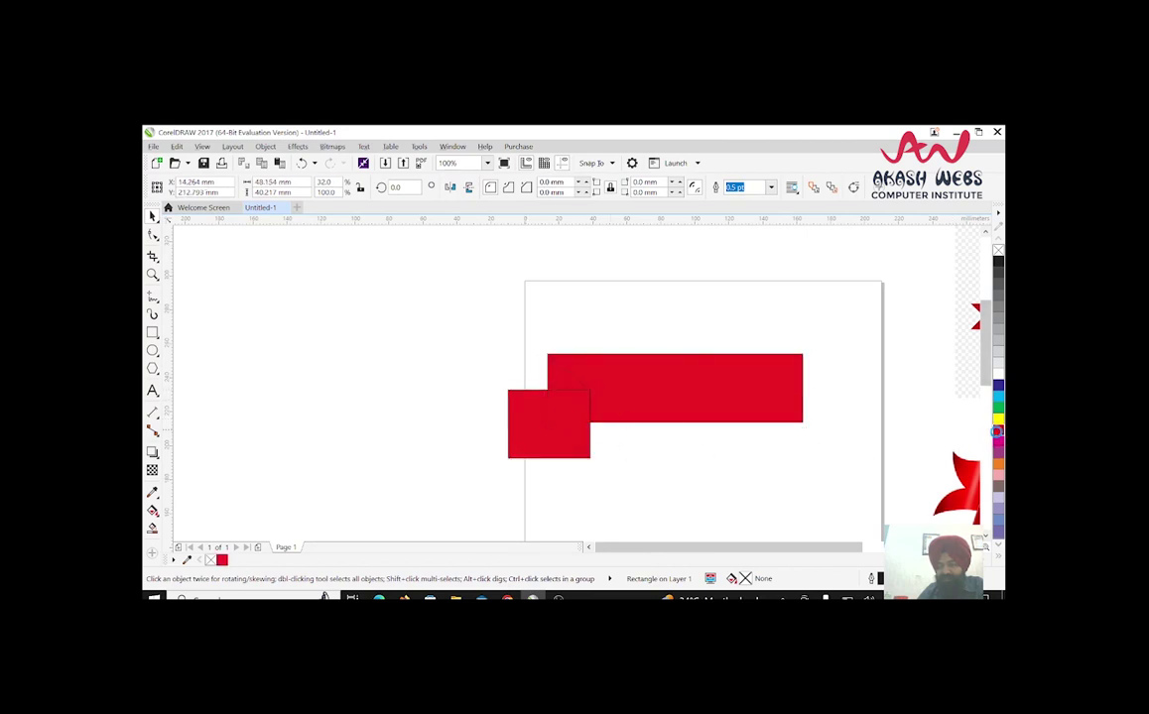
Fill the slanted fold shape between the two red rectangles with yellow
left_click_drag(546, 353, 592, 460)
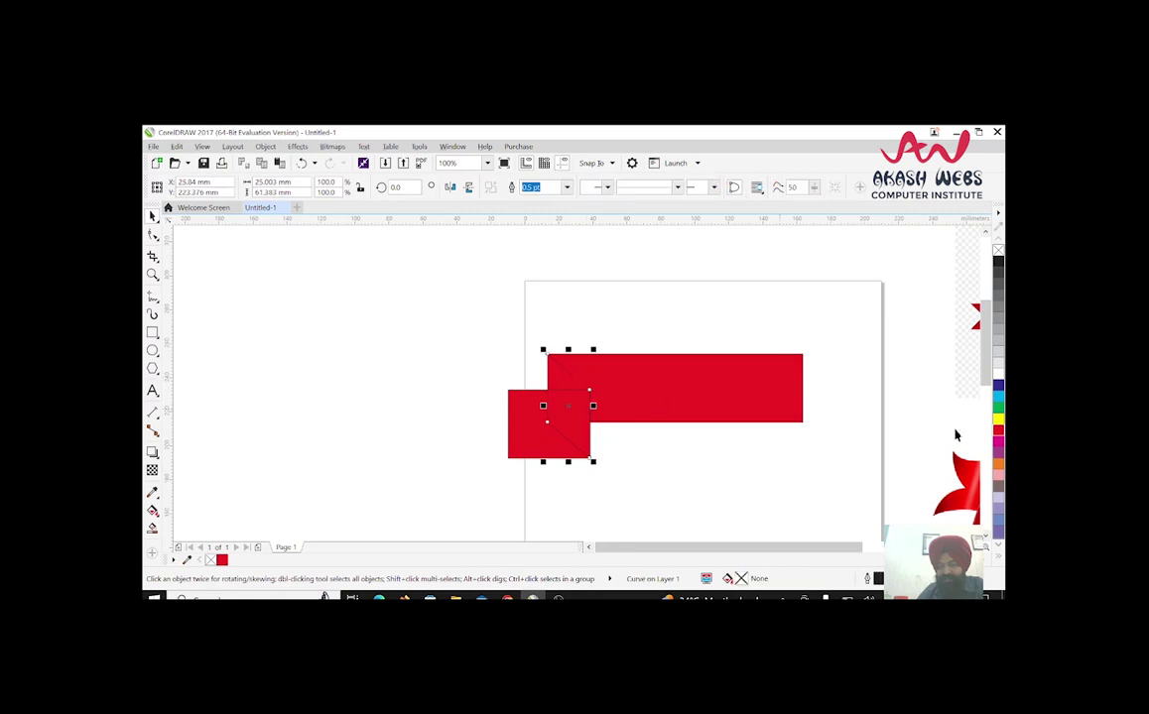
left_click(997, 421)
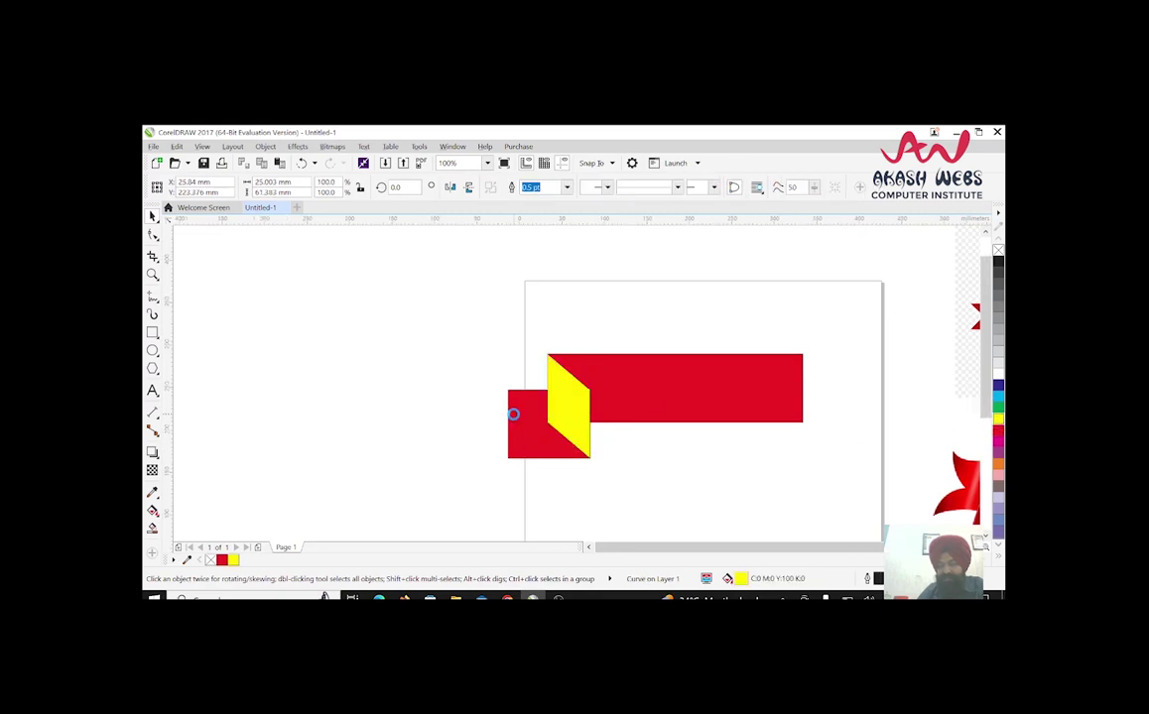
scroll(515, 411, "down", 2)
scroll(539, 414, "up", 2)
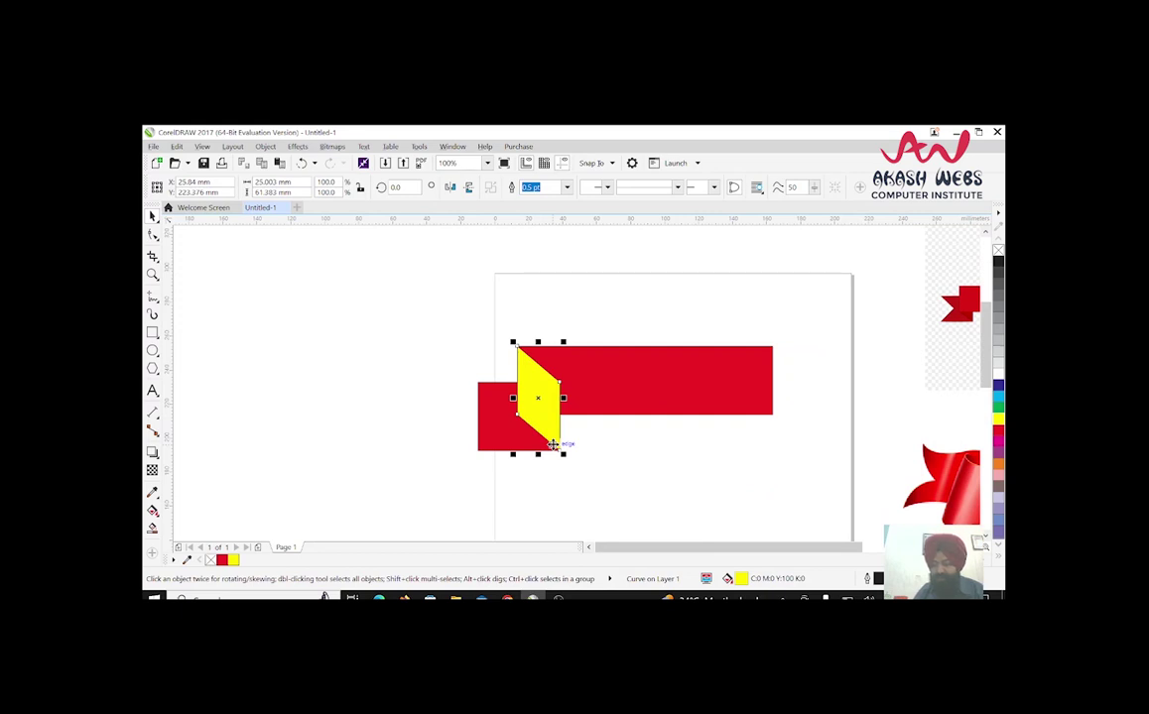
Send the yellow fold to the back, followed by the small red rectangle, so the tail lies behind the fold
key("shift+Page_Down")
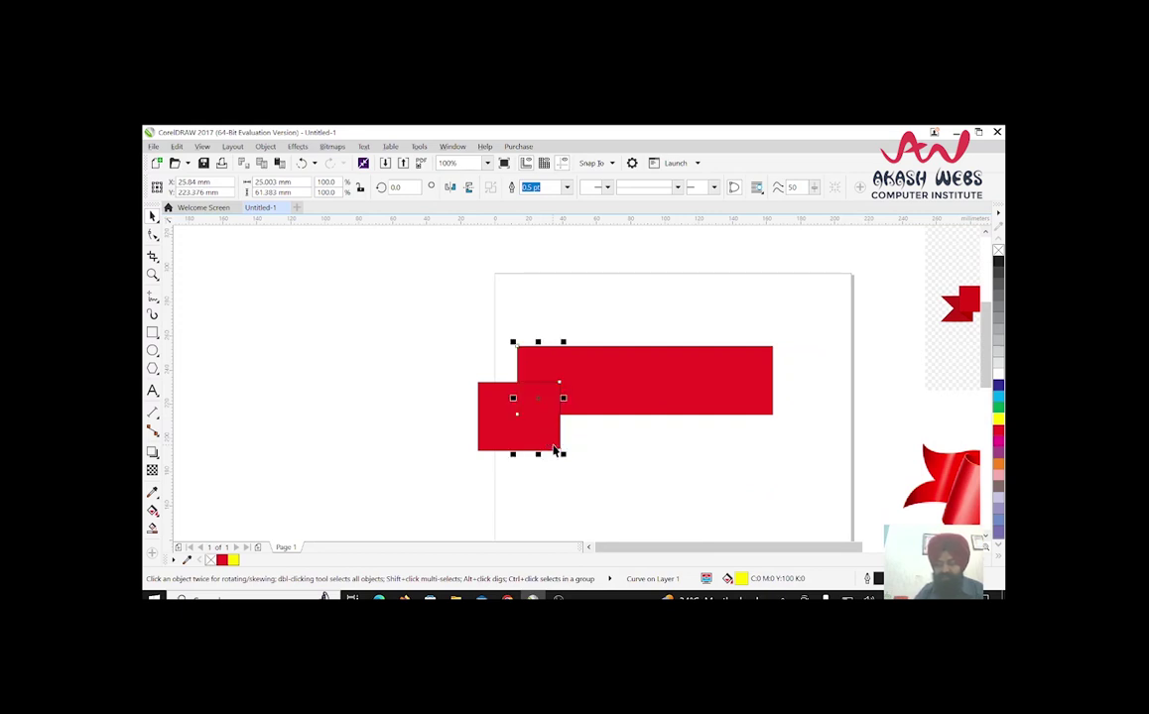
left_click(478, 427)
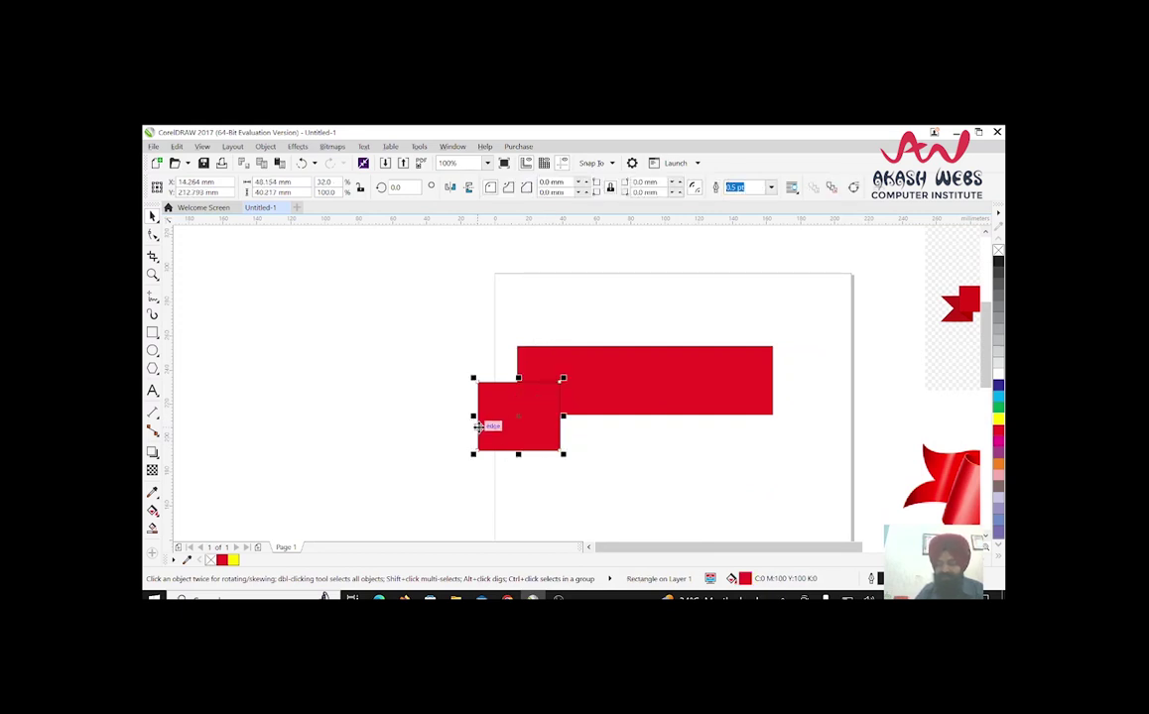
key("shift+Page_Down")
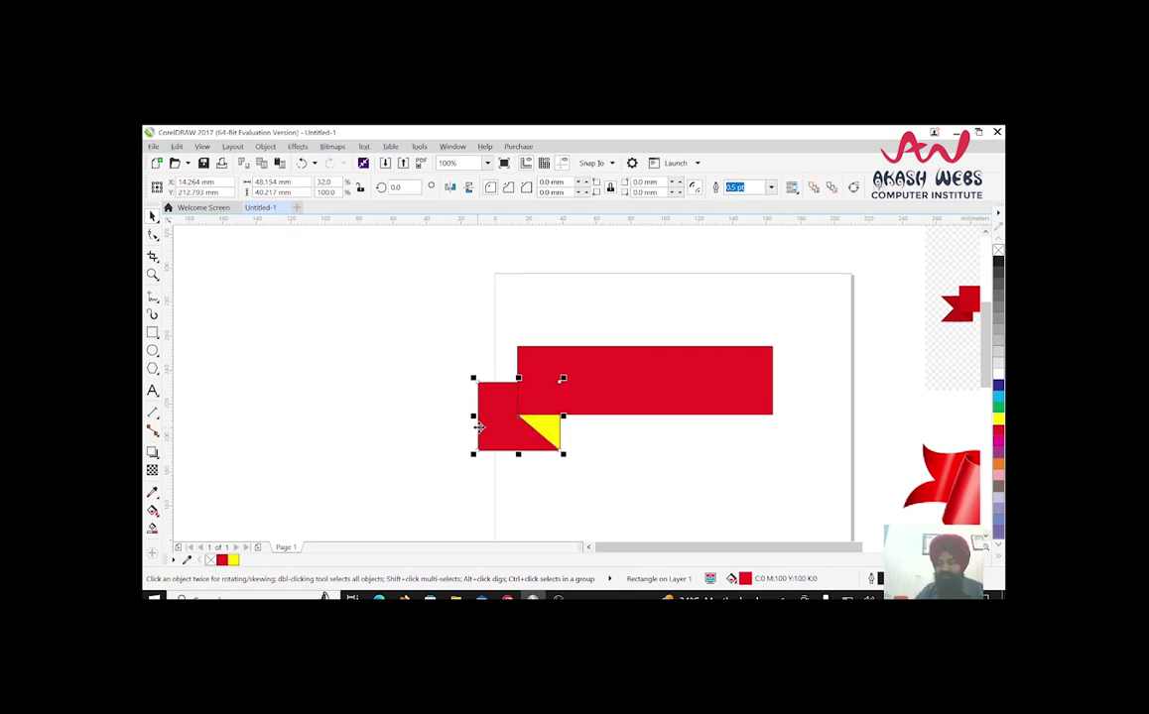
Create a horizontally mirrored copy of the left tail and its yellow fold, and align it with the long rectangle's right end
left_click_drag(425, 323, 506, 417)
left_click_drag(584, 489, 583, 485)
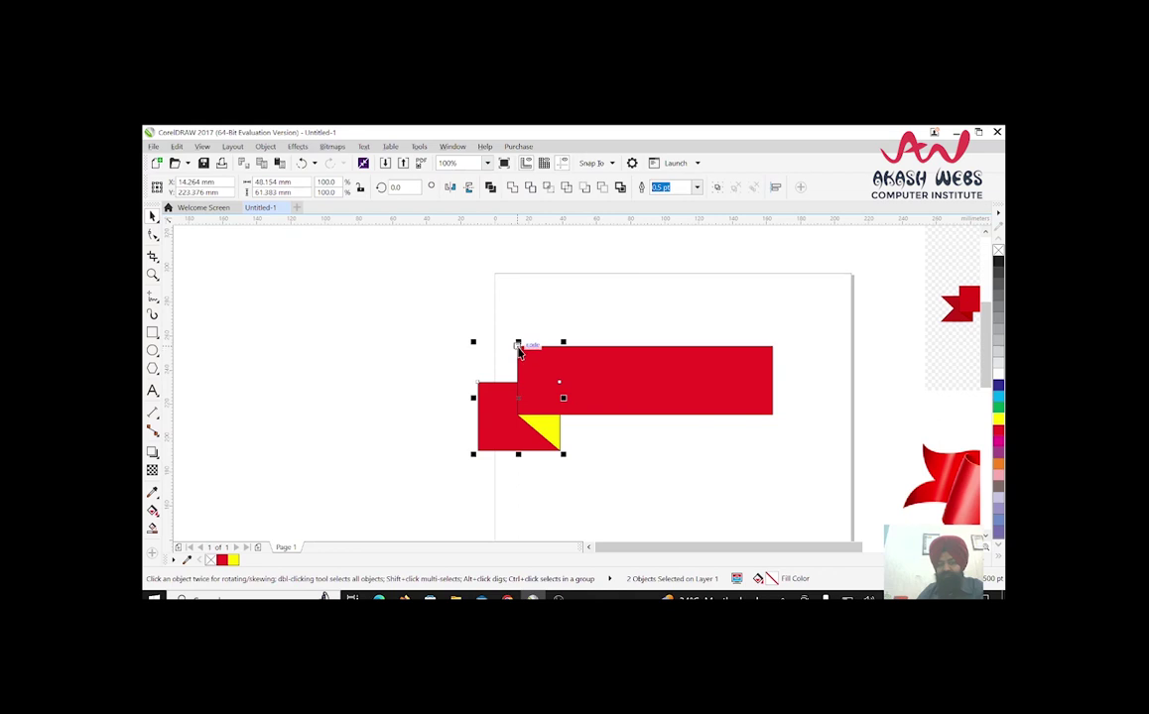
left_click_drag(474, 398, 609, 407)
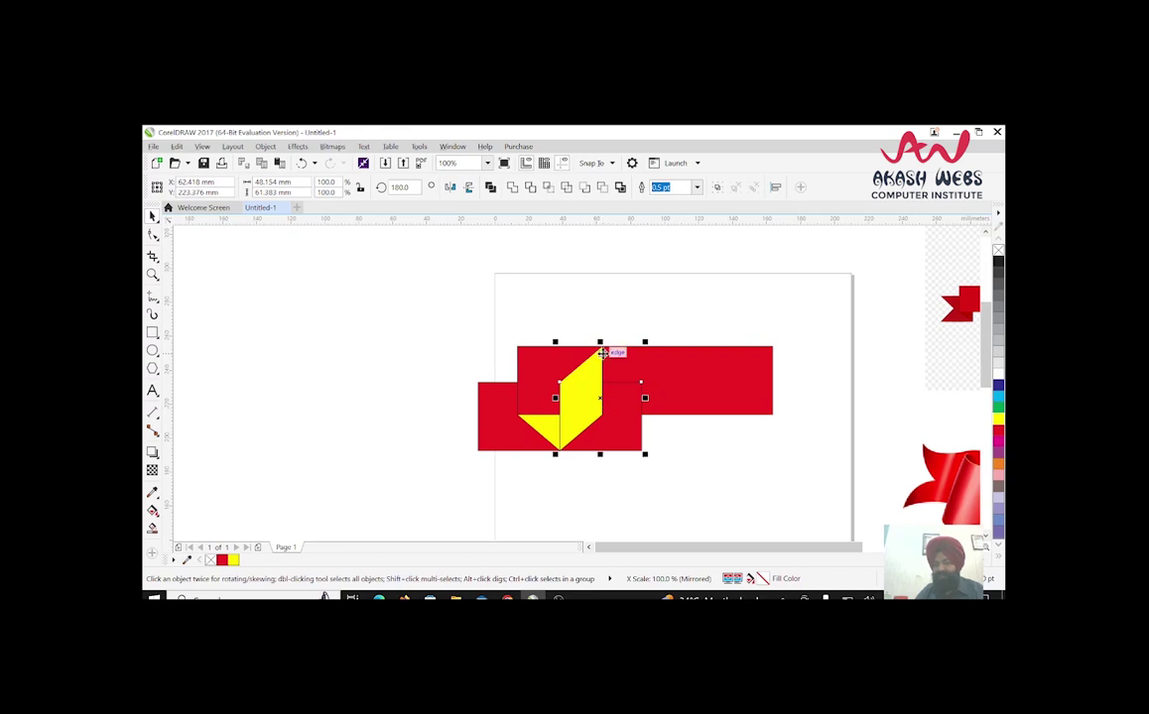
left_click_drag(599, 344, 770, 342)
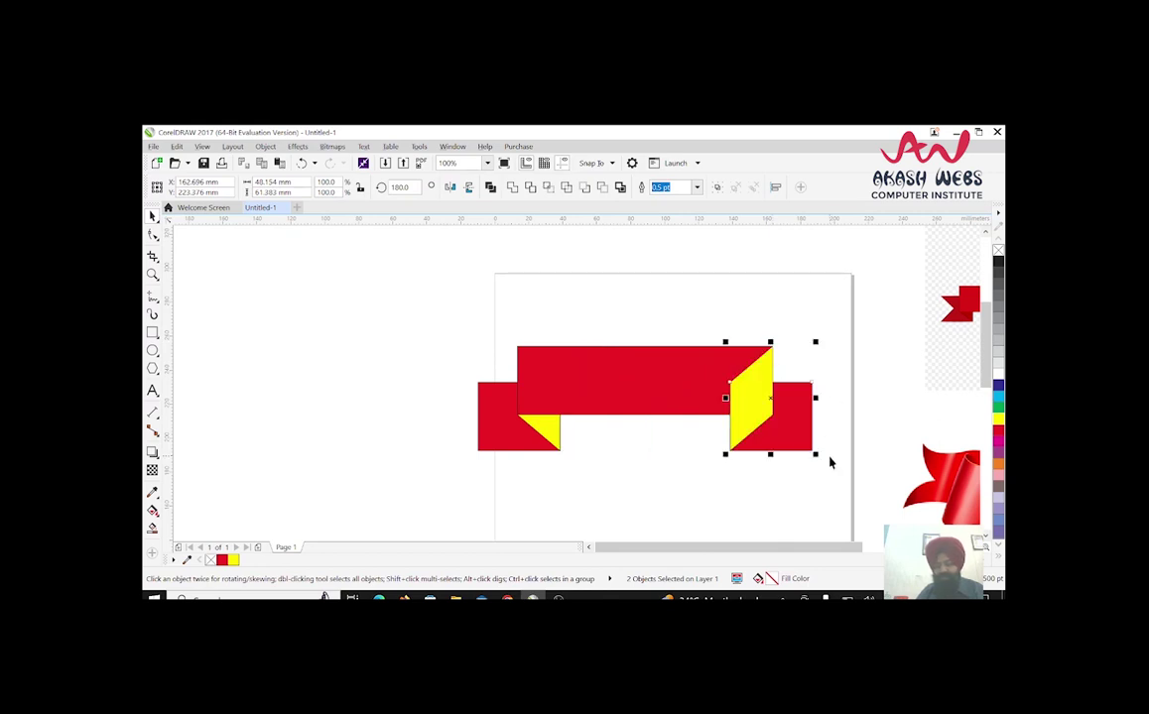
Send the mirrored right tail and fold behind the long rectangle and deselect them
key("shift+Page_Down")
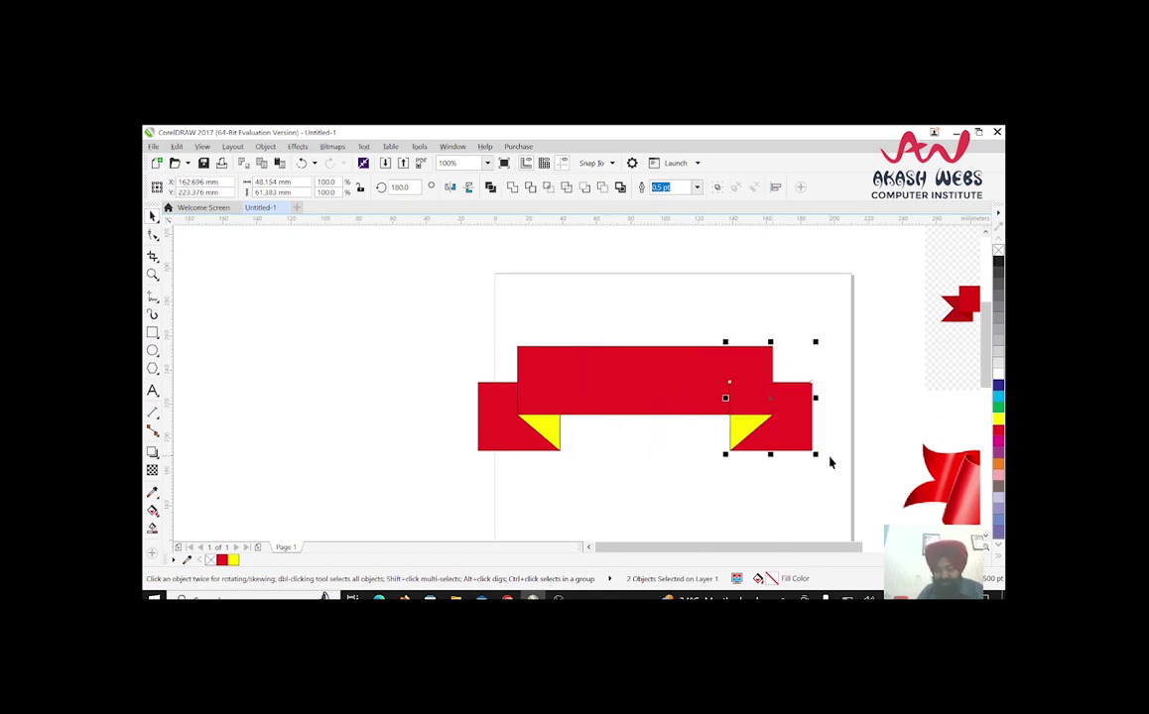
left_click(596, 437)
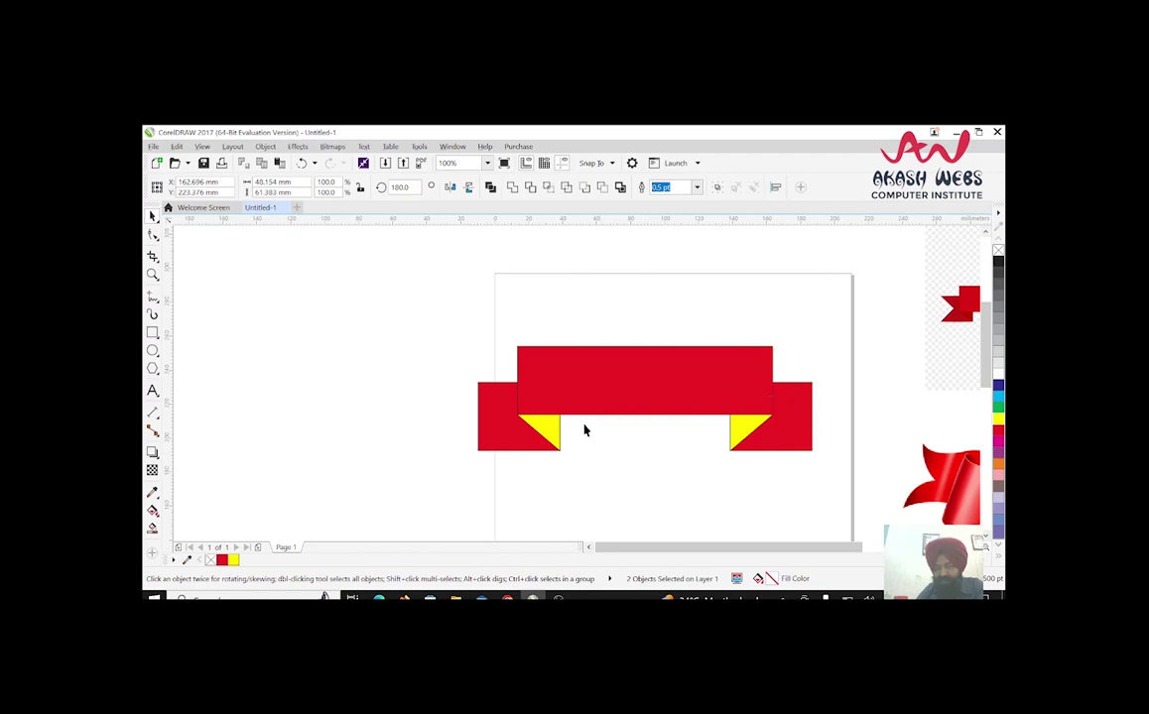
scroll(531, 390, "down", 2)
scroll(552, 428, "up", 2)
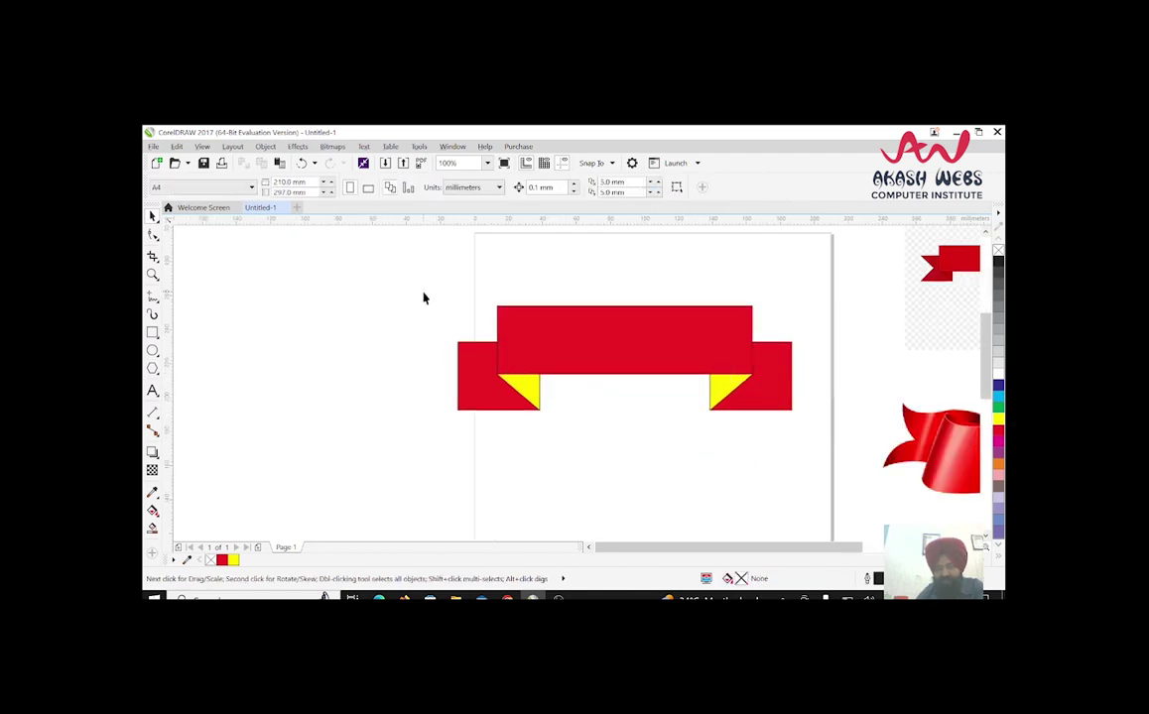
Copy the left tail and its fold down and to the left, aligning the copy with the existing tail's upper-left corner
left_click_drag(555, 443, 582, 461)
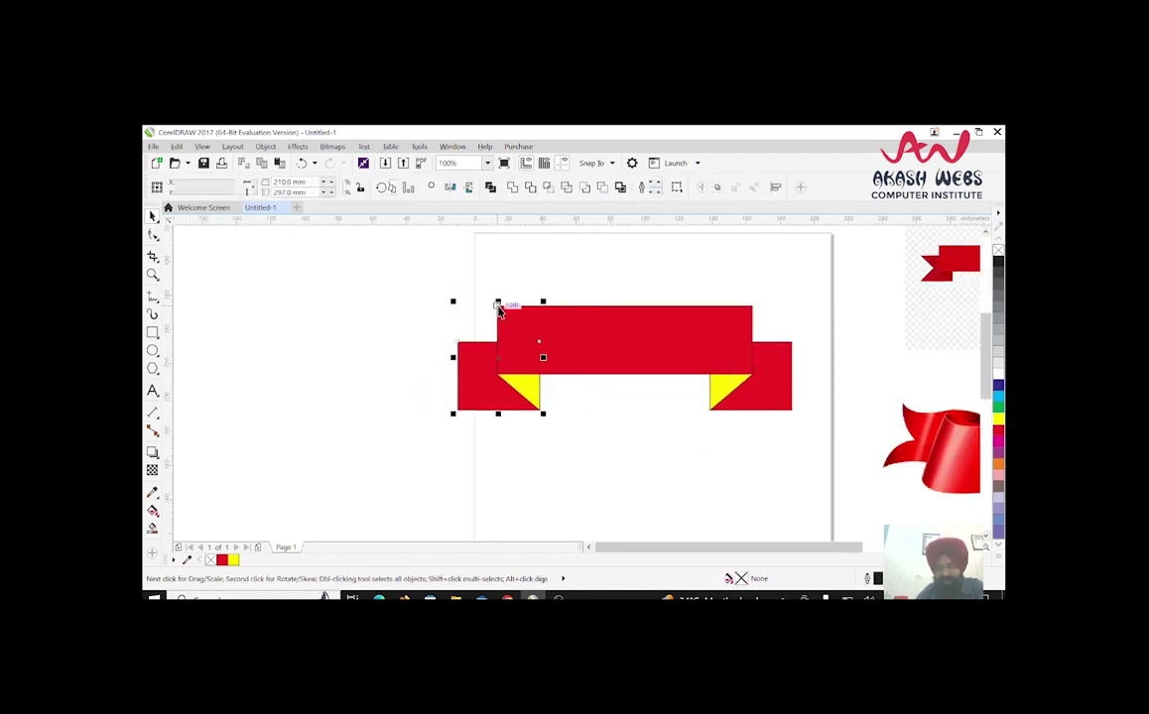
left_click_drag(498, 313, 460, 341)
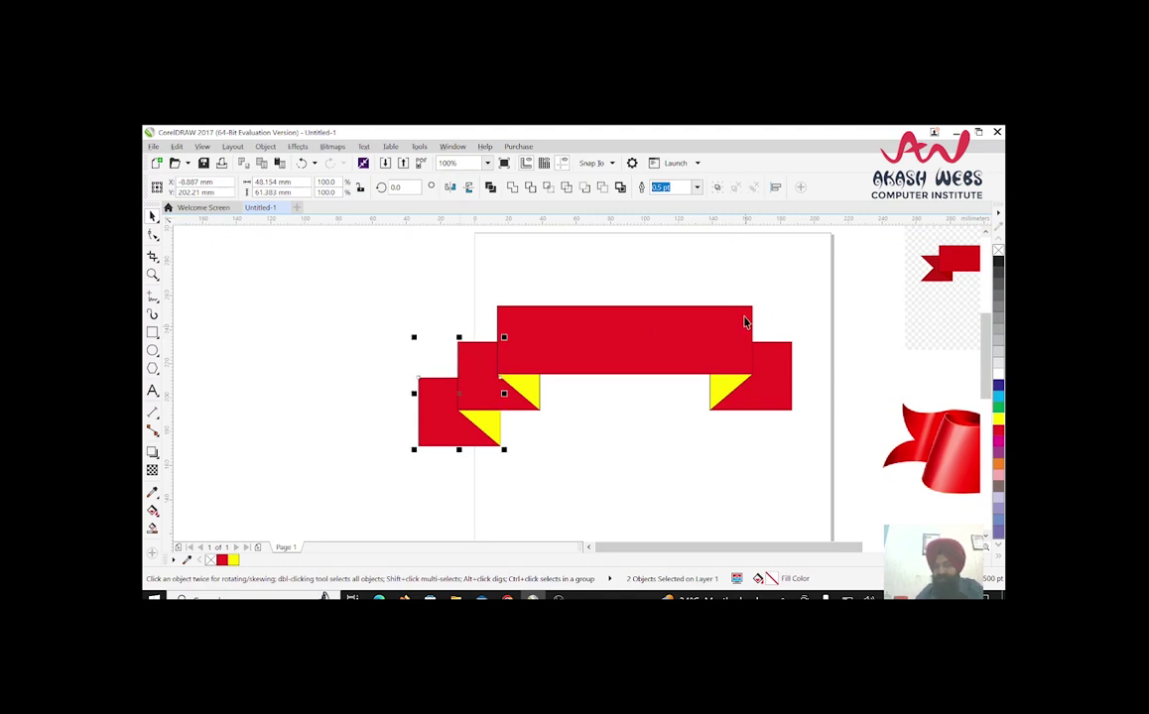
Copy the right tail and its fold down and to the right, aligning the copy with the existing tail's upper-right corner
left_click_drag(697, 292, 825, 459)
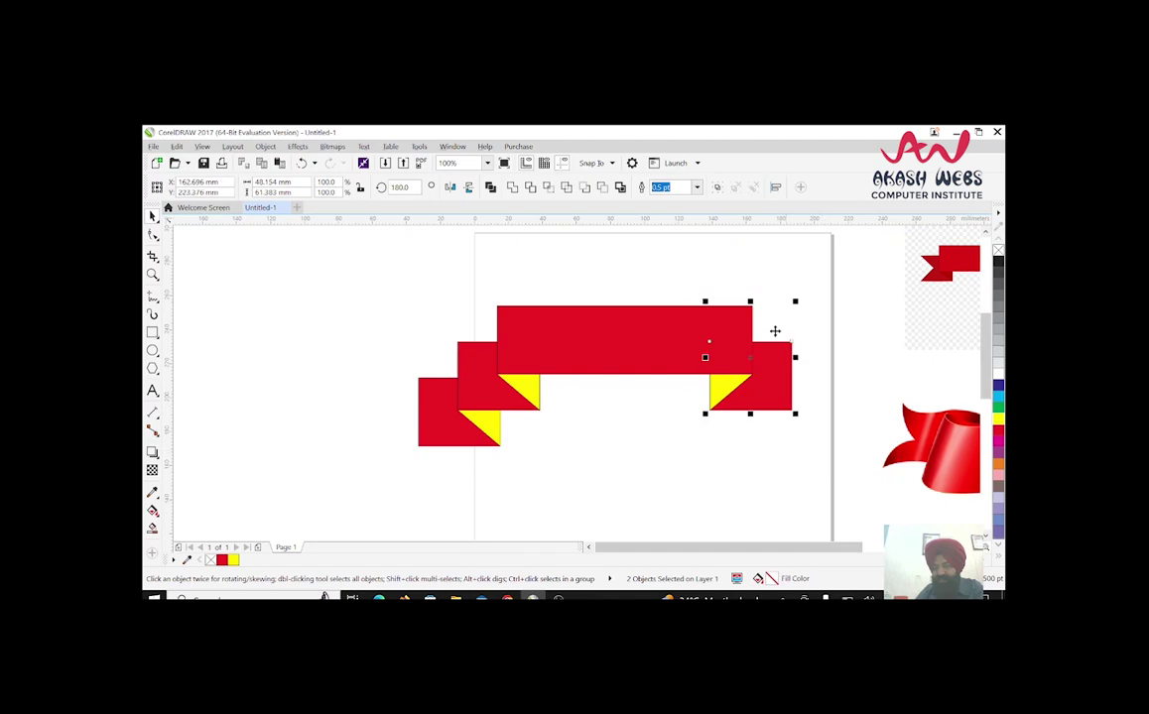
left_click_drag(751, 311, 814, 399)
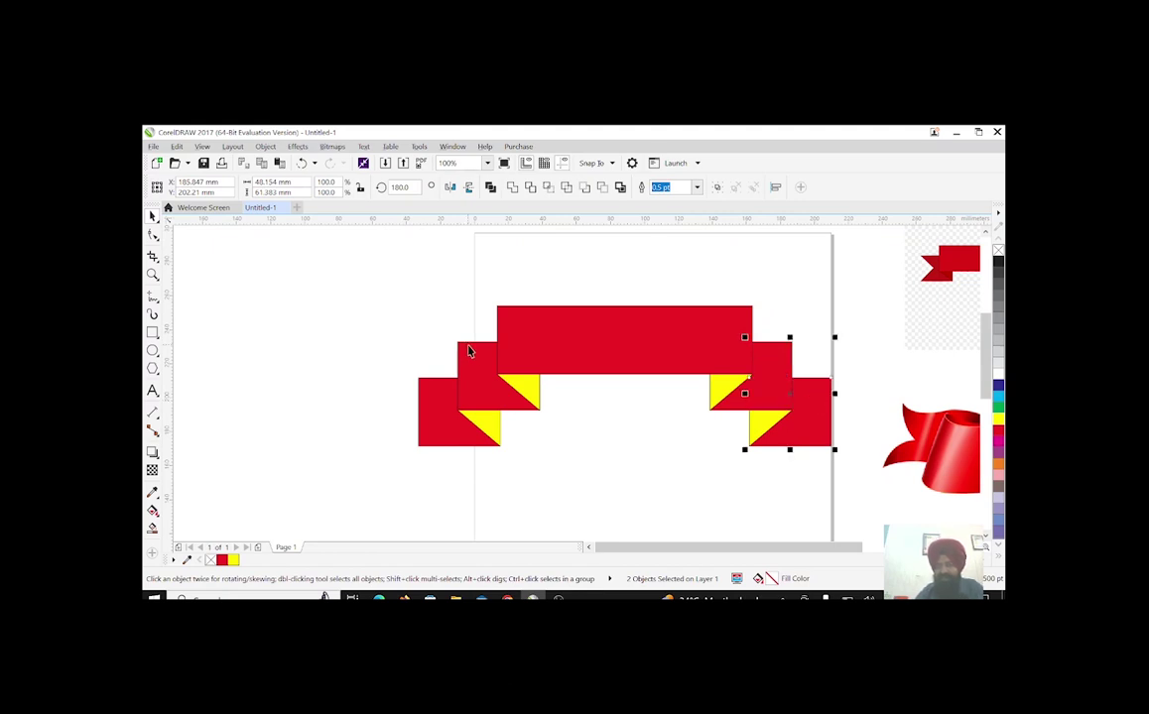
Delete the whole stepped ribbon with its yellow folds from the page, keeping the two reference images
scroll(467, 344, "down", 2)
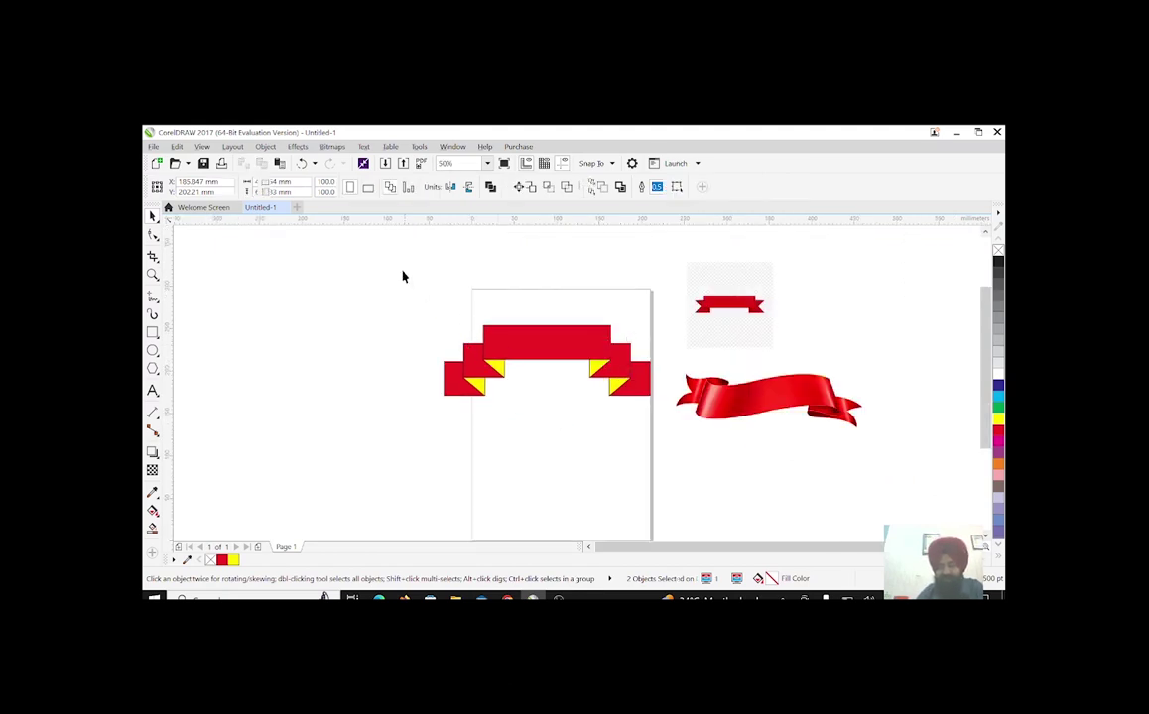
left_click_drag(400, 266, 478, 396)
left_click_drag(656, 430, 656, 430)
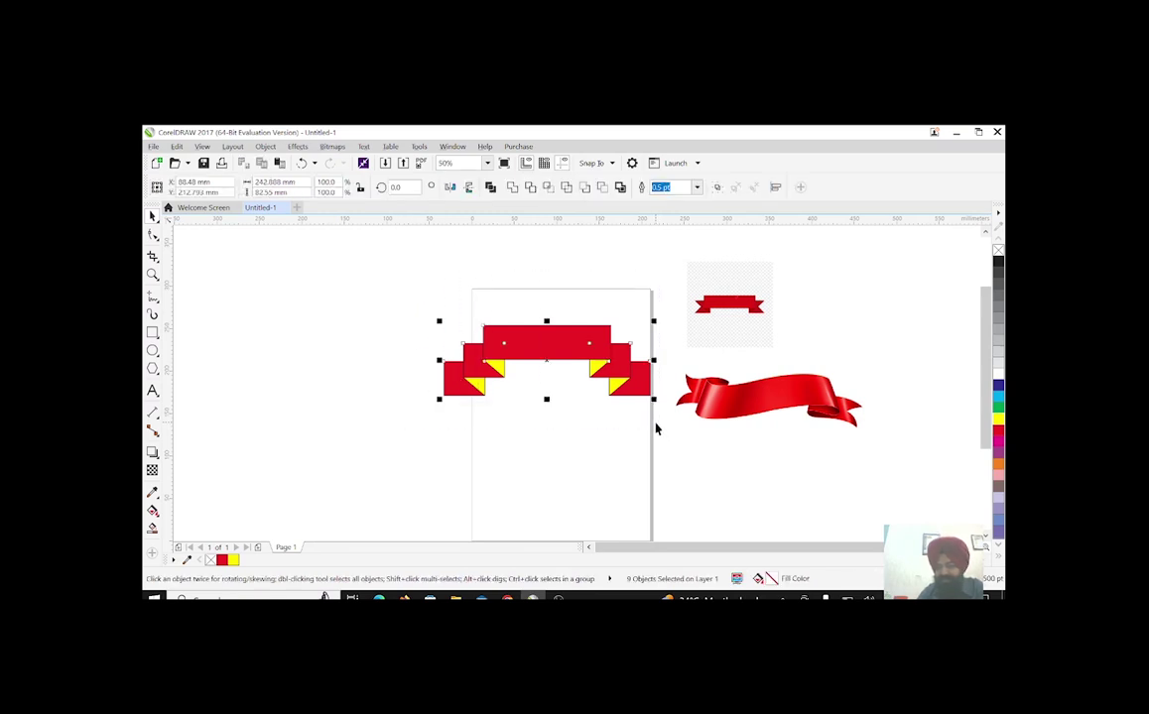
key("Delete")
Move the flat ribbon reference image onto the page and enlarge it proportionally to about 165 mm square
left_click(710, 327)
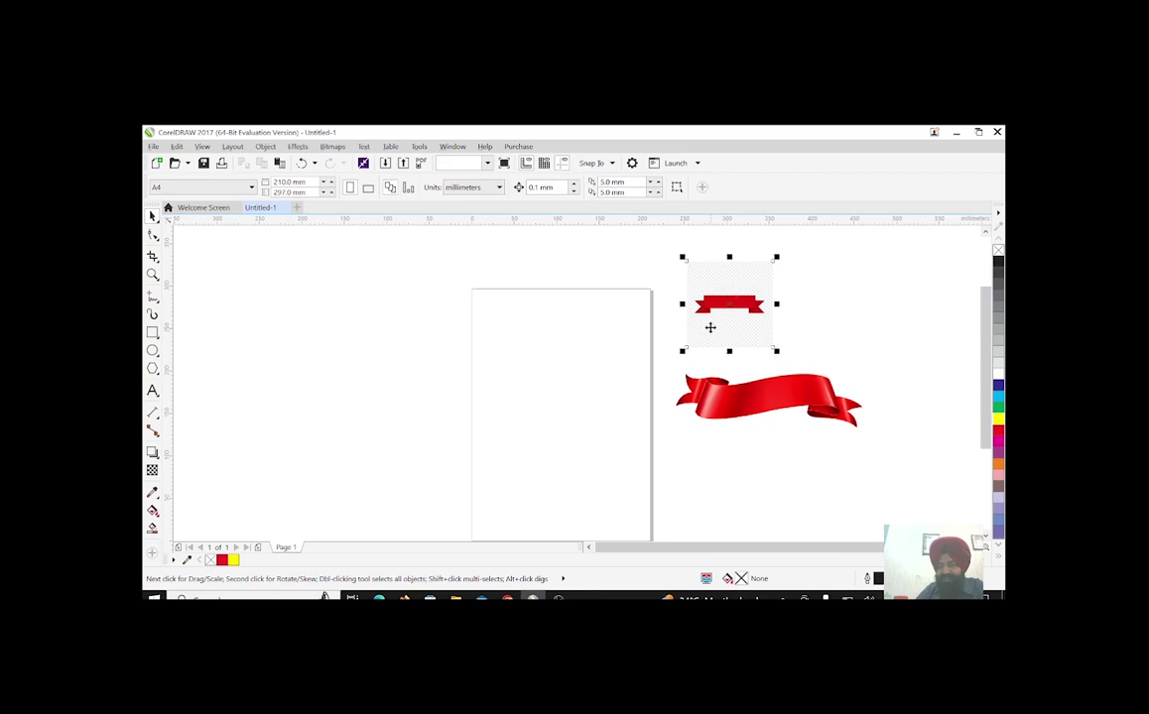
left_click_drag(711, 328, 525, 358)
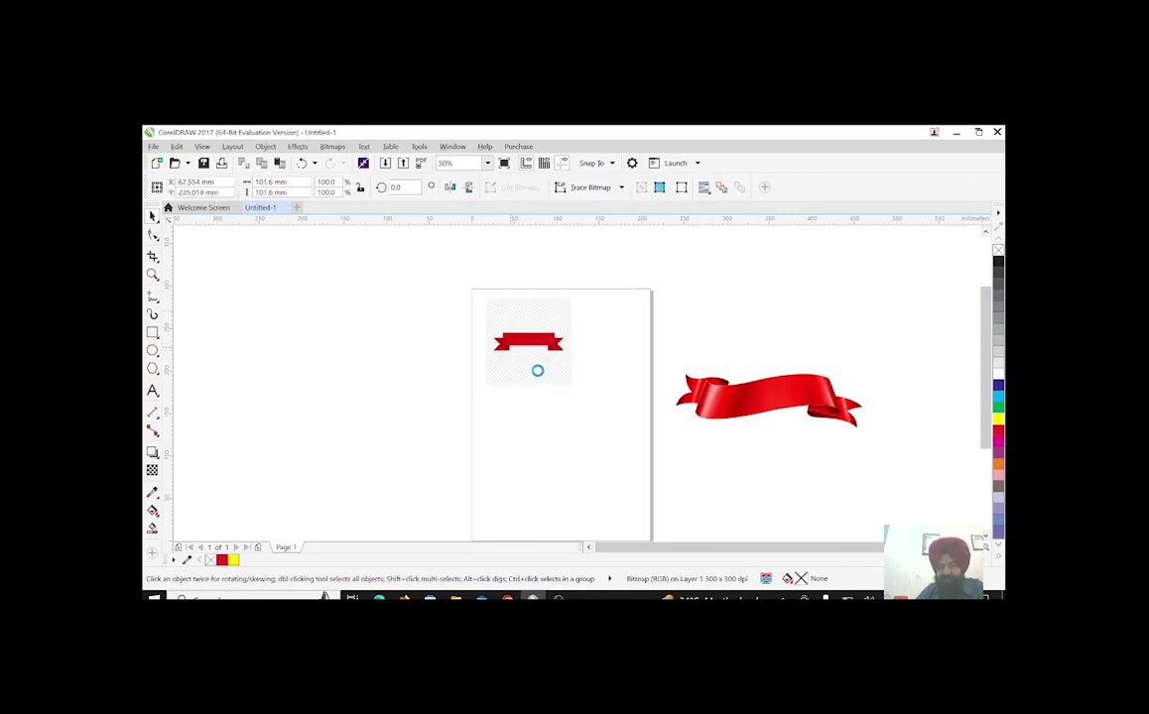
left_click_drag(572, 390, 645, 448)
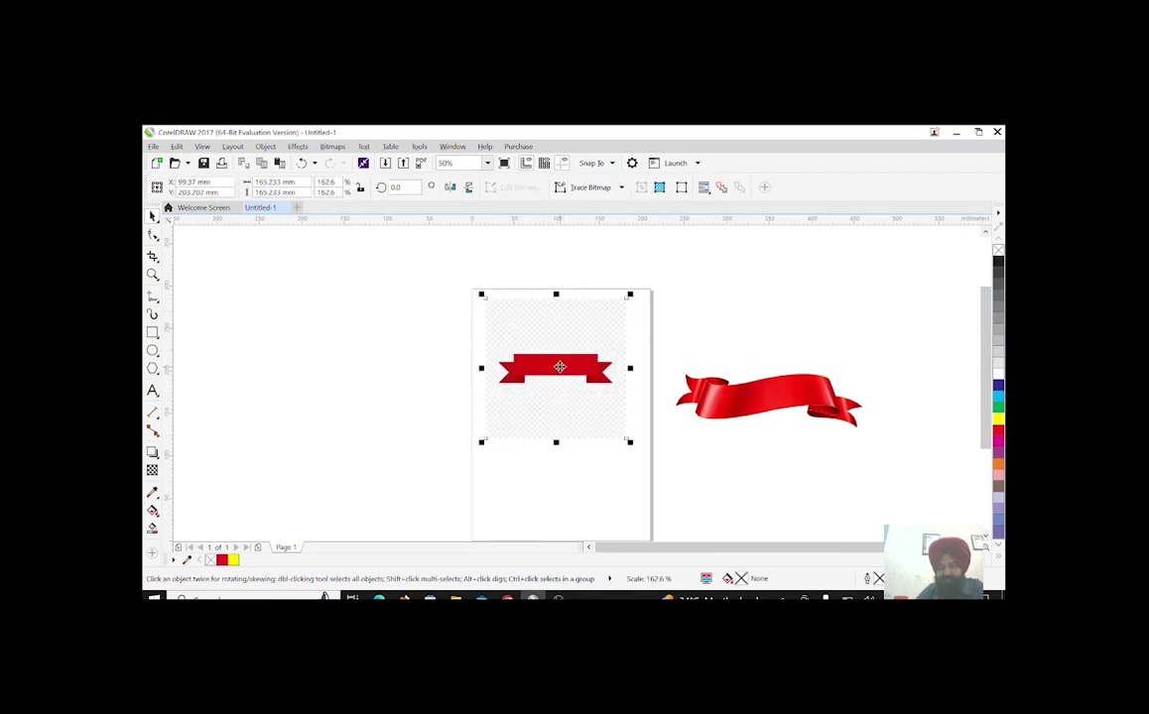
Trace the reference ribbon's central band with a rectangle about 99 mm wide and 25 mm high
scroll(560, 367, "up", 1)
scroll(539, 364, "up", 1)
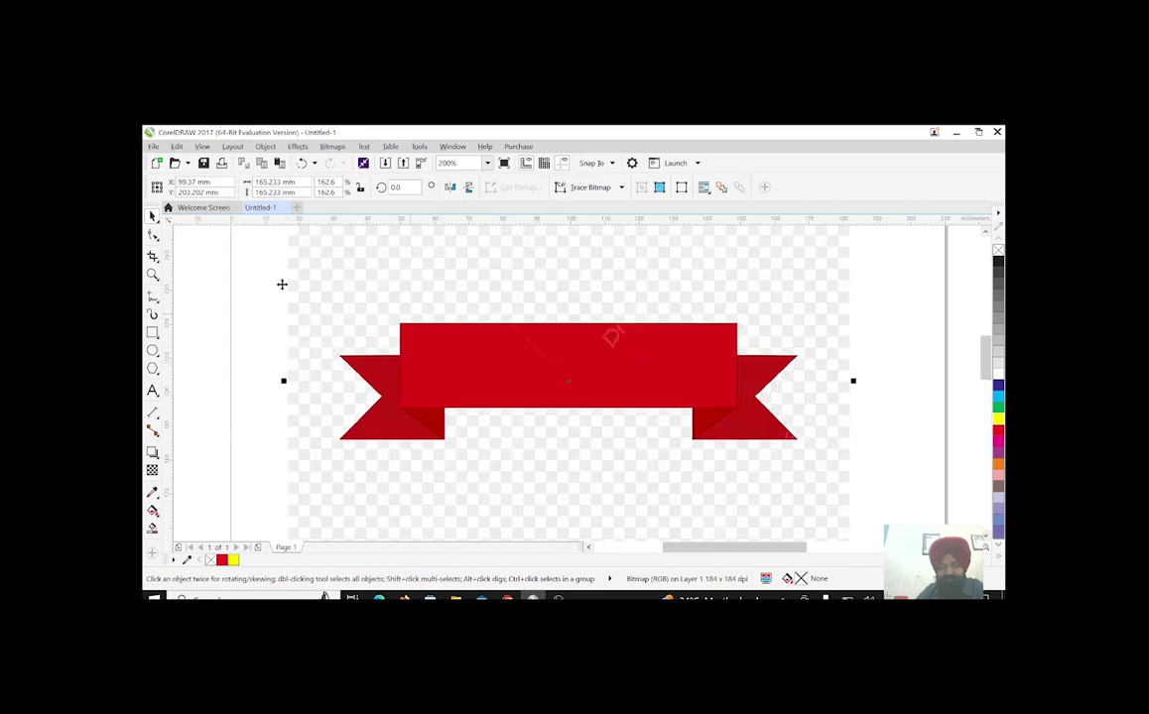
left_click(152, 275)
key("F6")
mouse_move(400, 324)
left_mouse_down()
mouse_move(437, 396)
mouse_move(737, 408)
left_mouse_up()
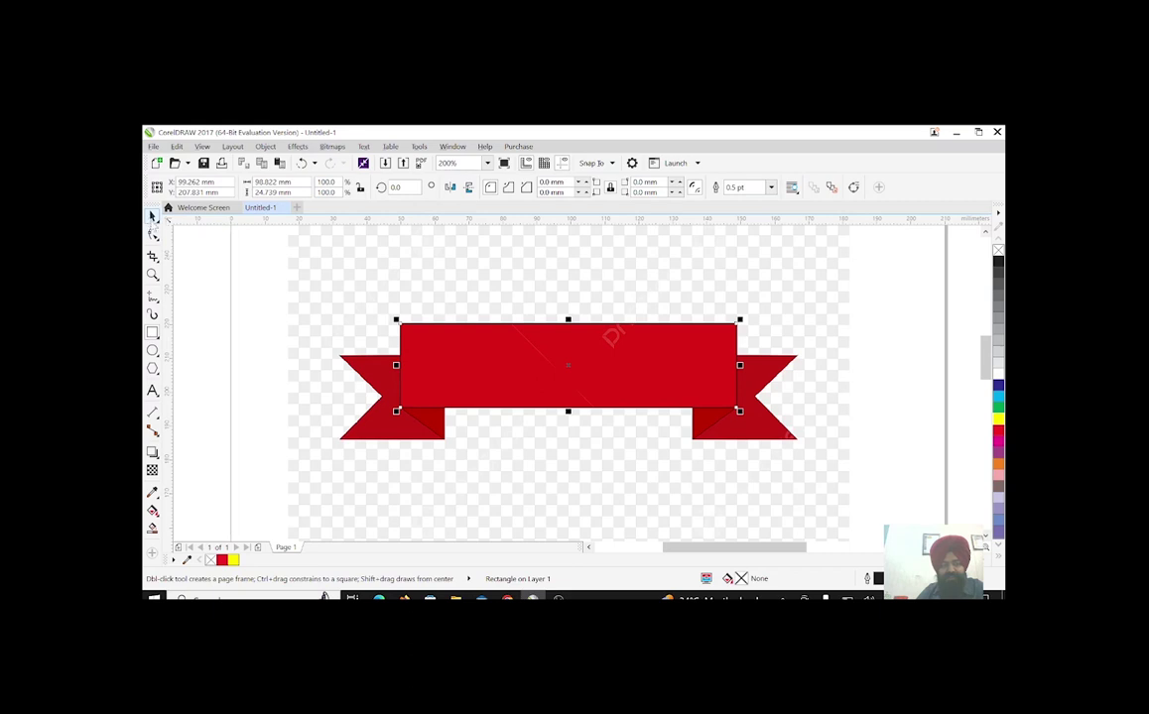
key("space")
key("Escape")
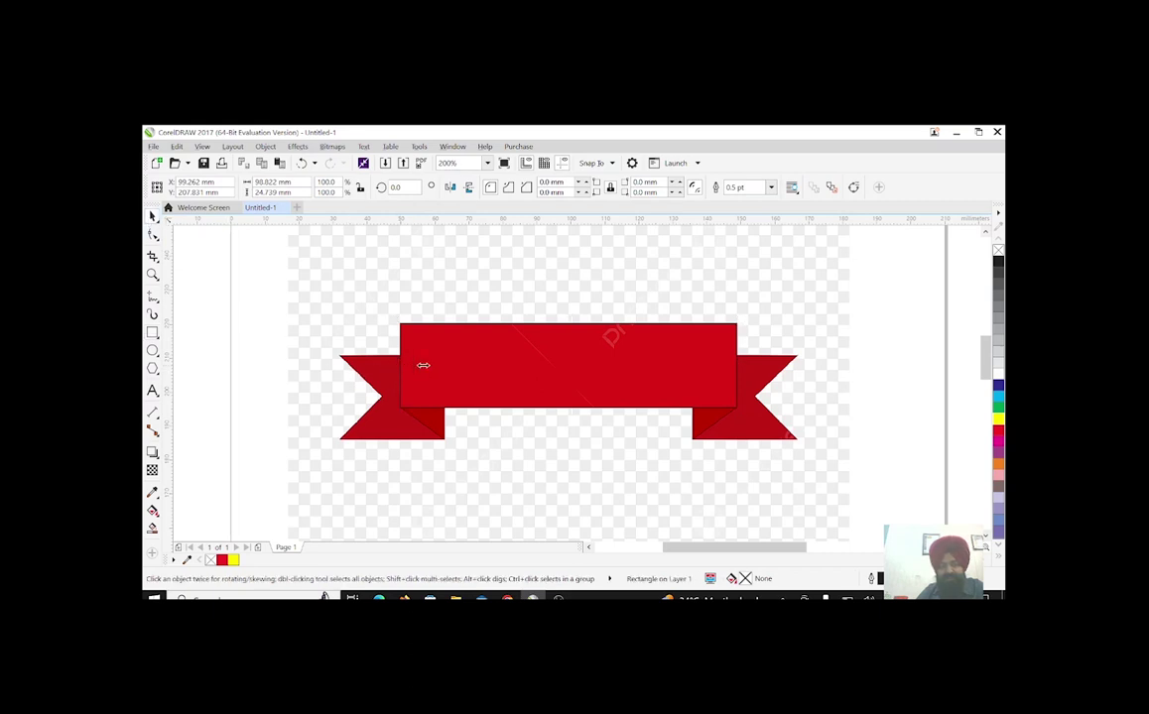
Make a copy of the rectangle narrowed to about 30 mm at its right end, and reshape it as curves to follow the right fold
left_click_drag(552, 364, 630, 366)
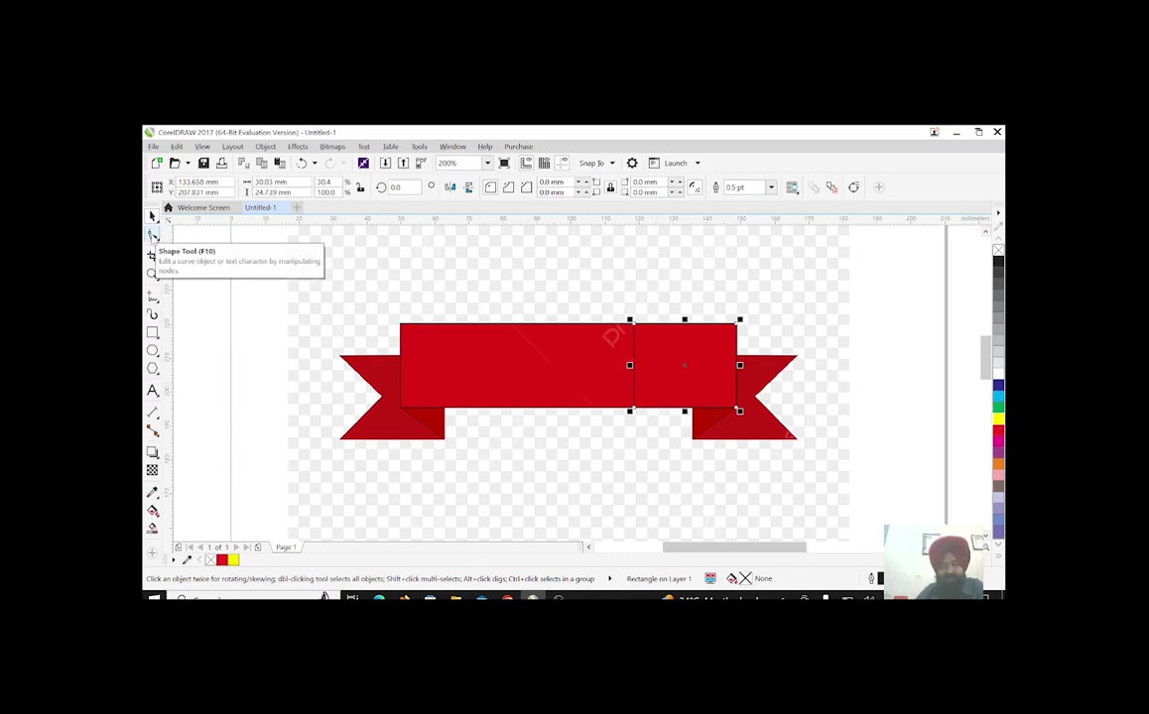
left_click(152, 235)
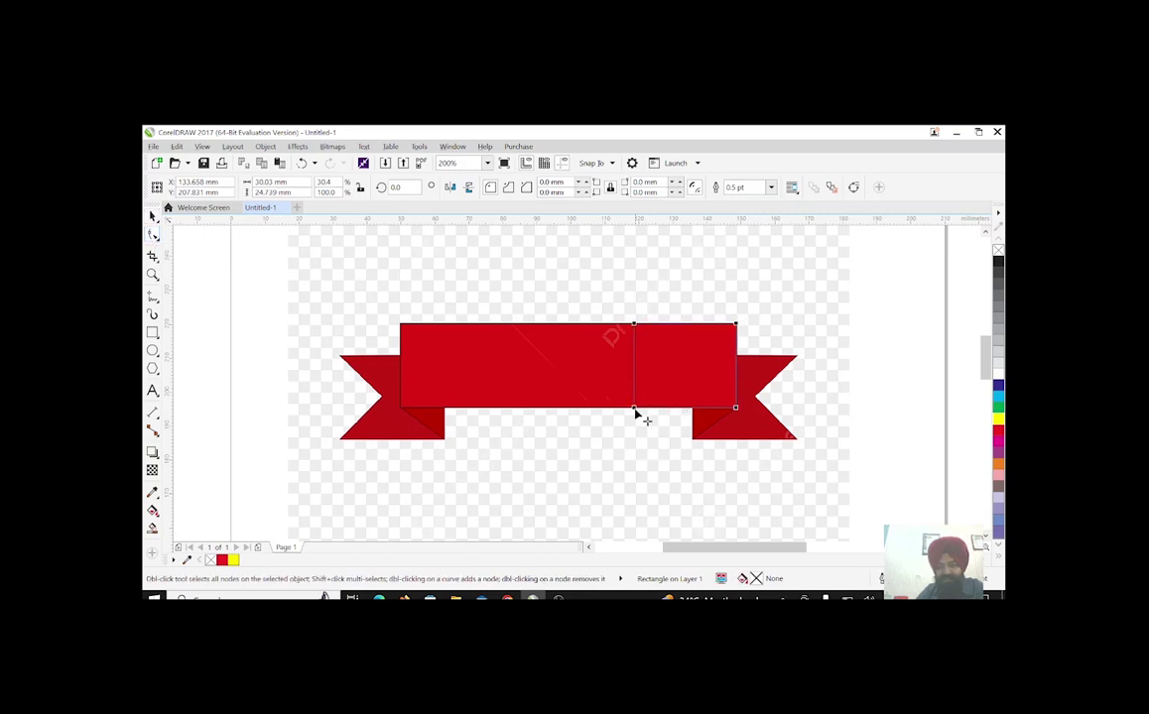
right_click(635, 409)
key("Escape")
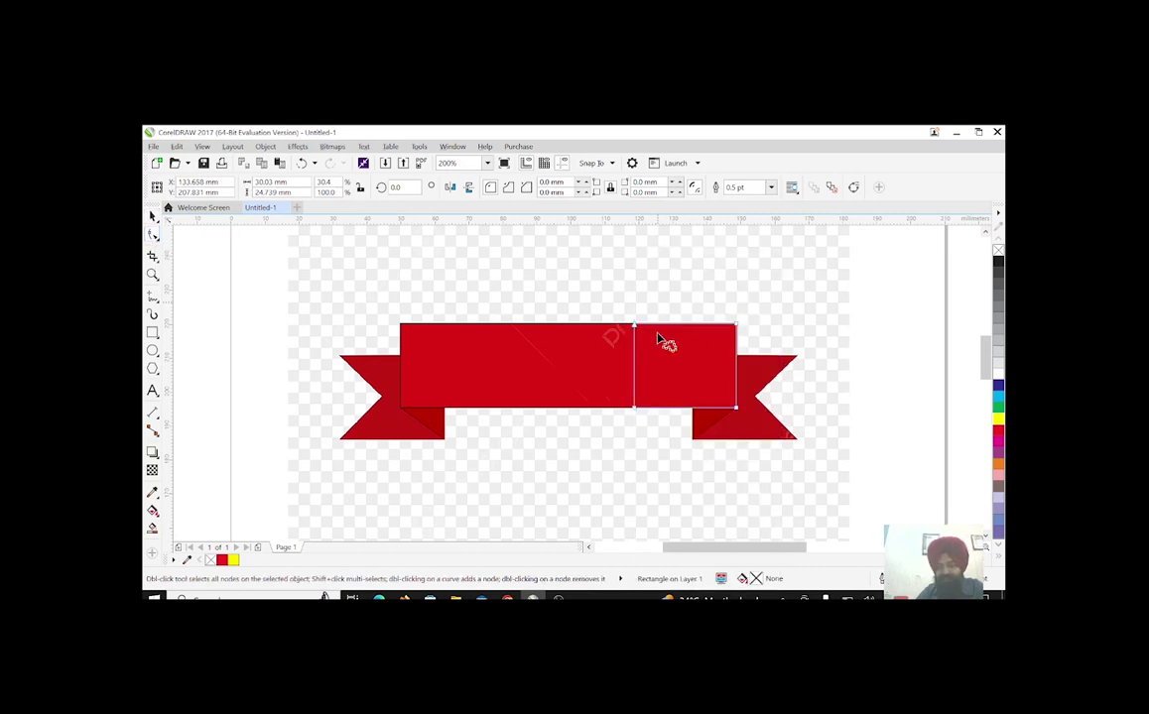
key("ctrl+q")
left_click_drag(635, 409, 692, 439)
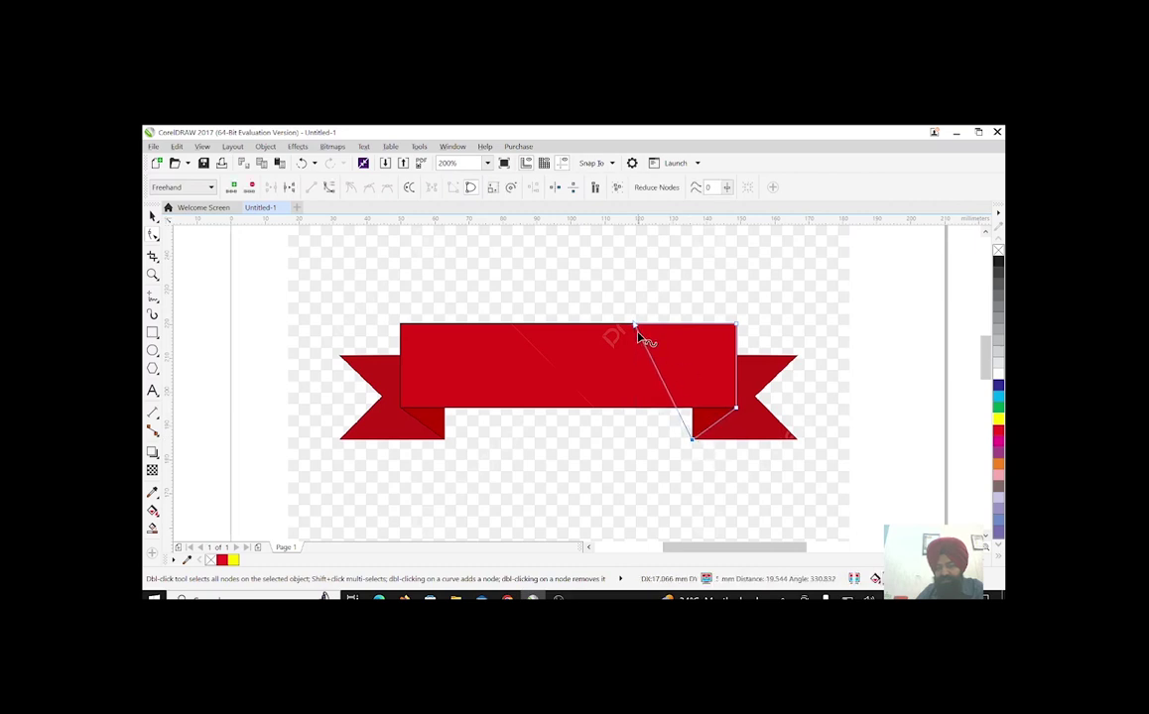
left_click_drag(635, 325, 700, 333)
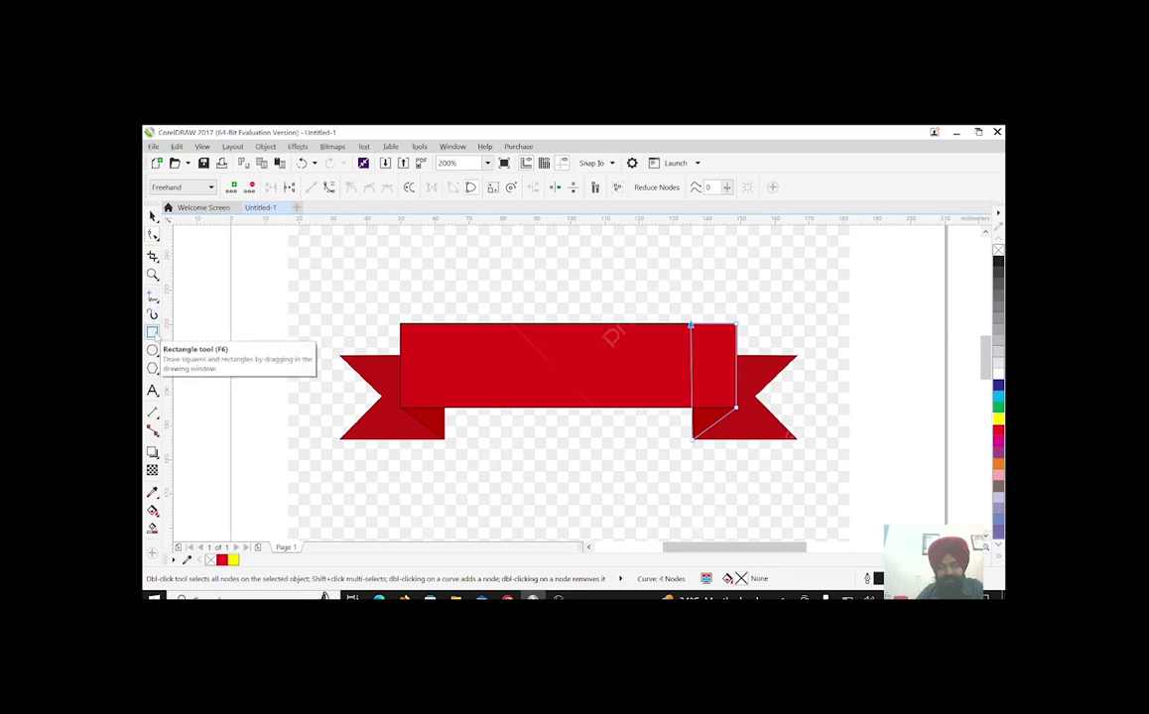
Make a second copy of the band rectangle narrowed to about 30 mm and place it over the reference's right tail
left_click(153, 297)
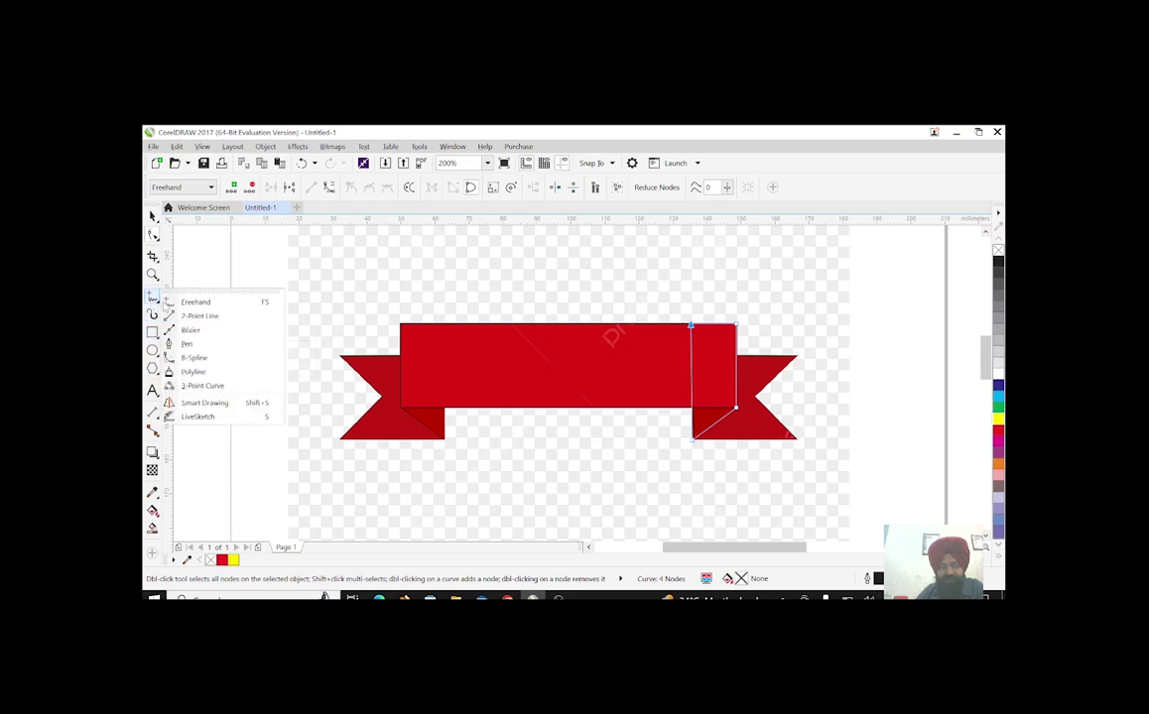
left_click(153, 215)
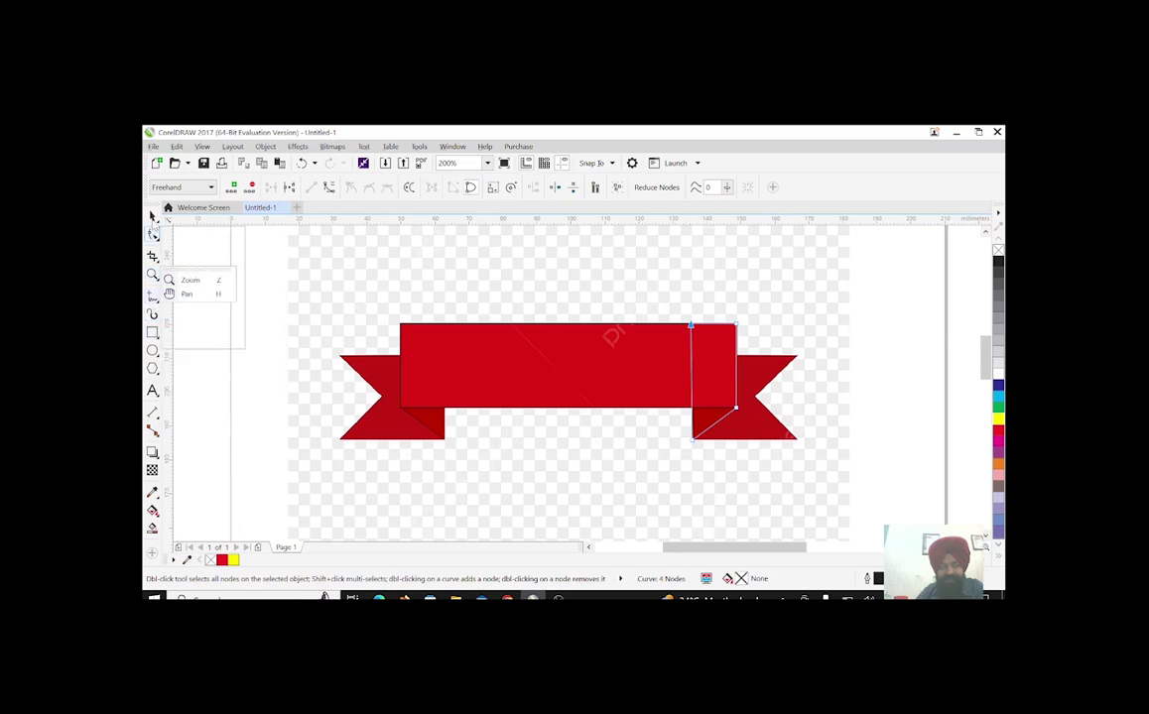
left_click(401, 363)
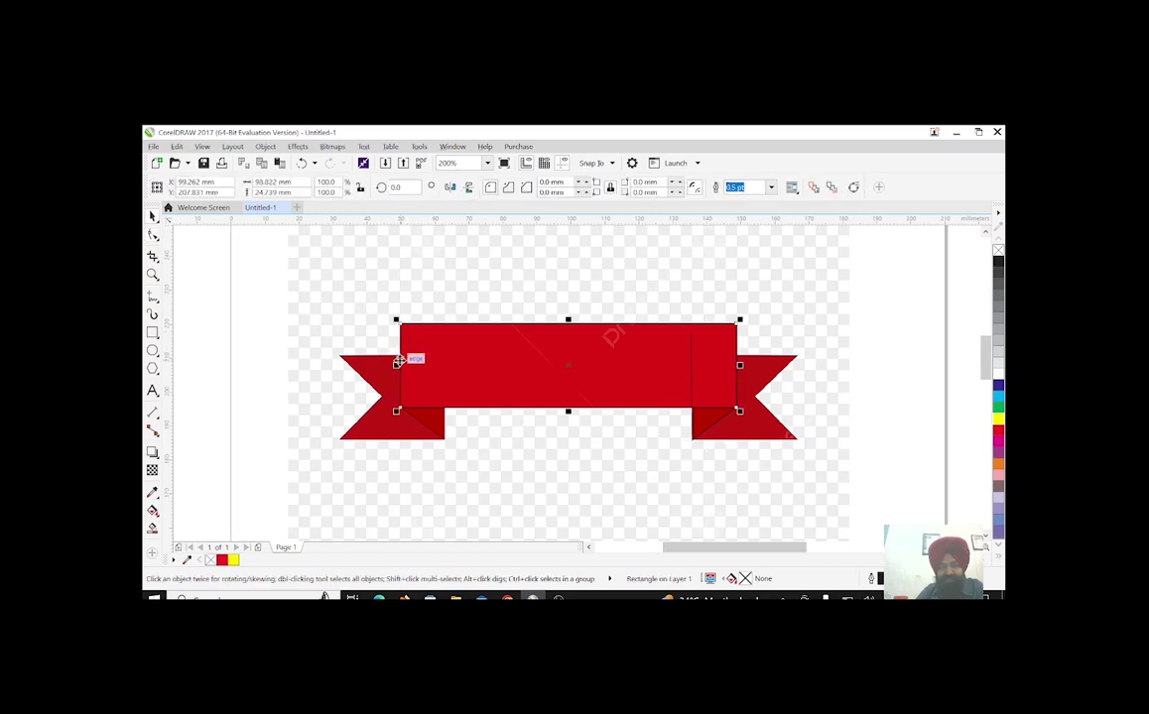
left_click_drag(396, 363, 634, 370)
left_click_drag(629, 326, 685, 367)
left_click_drag(692, 369, 692, 359)
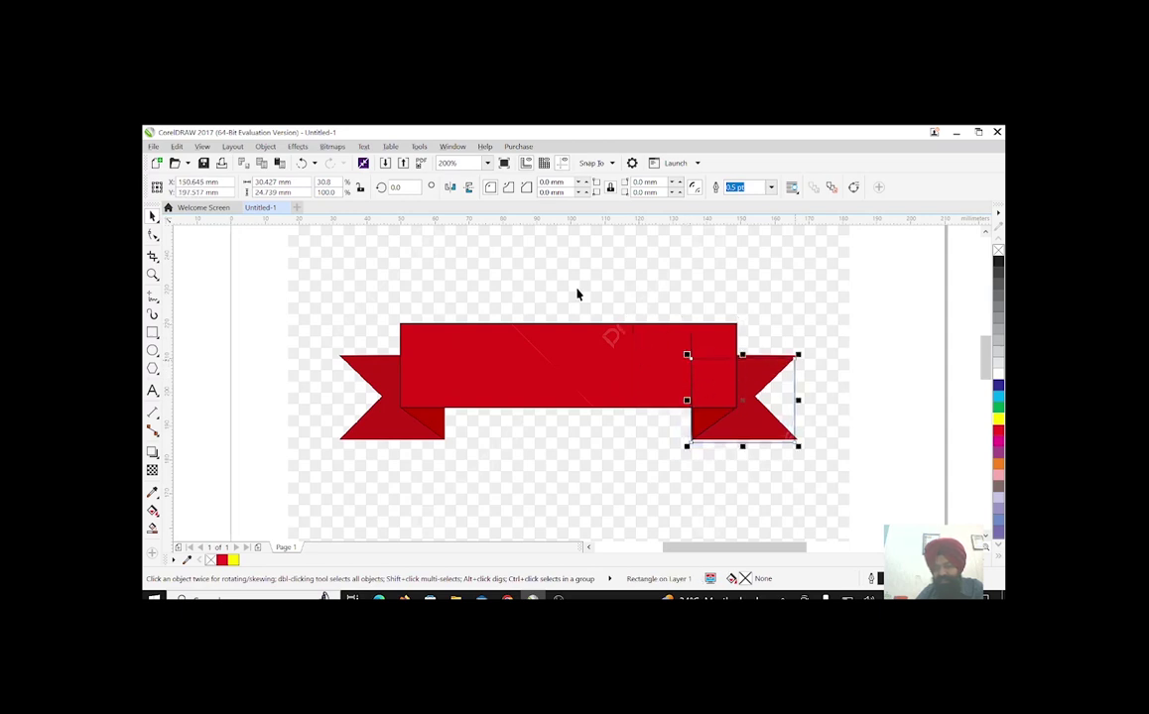
Convert the tail rectangle to curves and align its two upper corners with the reference tail's upper edge
left_click(153, 234)
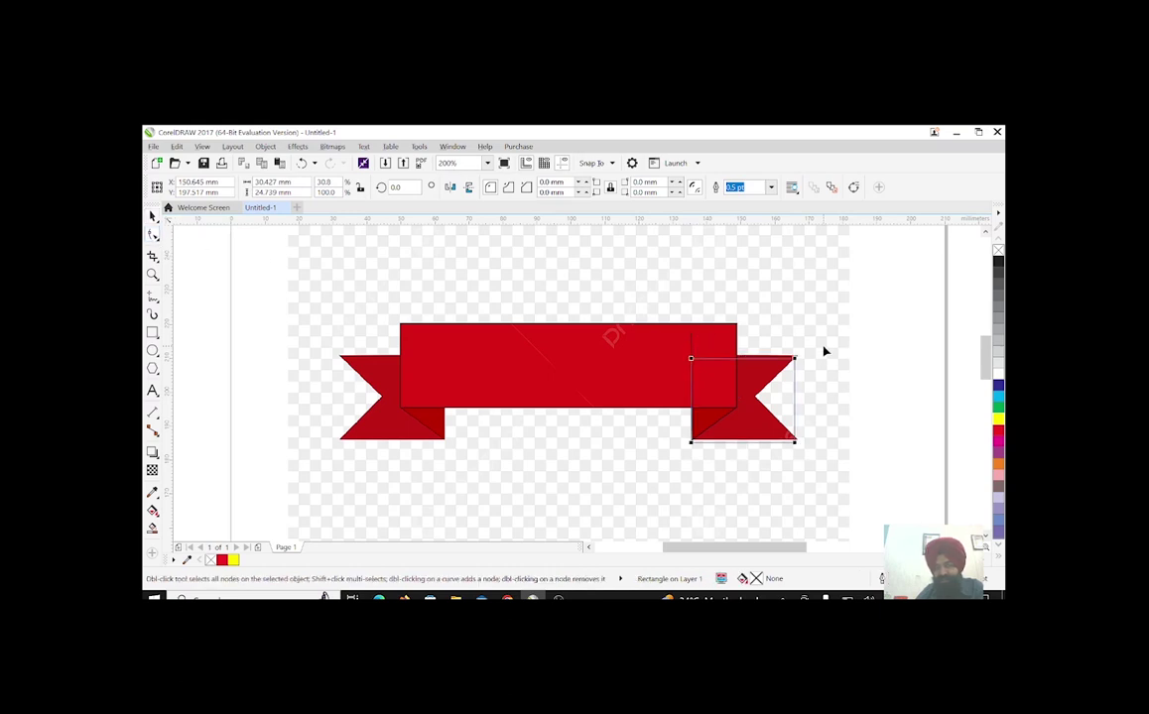
scroll(822, 345, "up", 3)
right_click(711, 401)
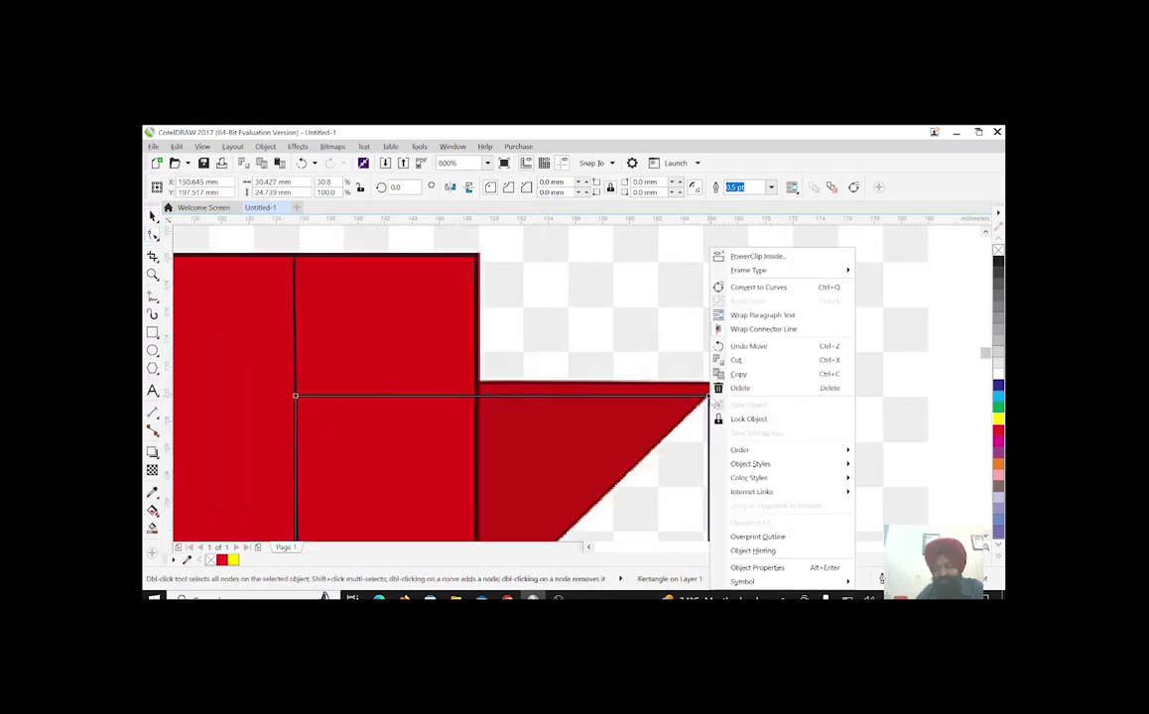
left_click(747, 287)
left_click_drag(715, 401, 720, 382)
left_click_drag(300, 401, 303, 386)
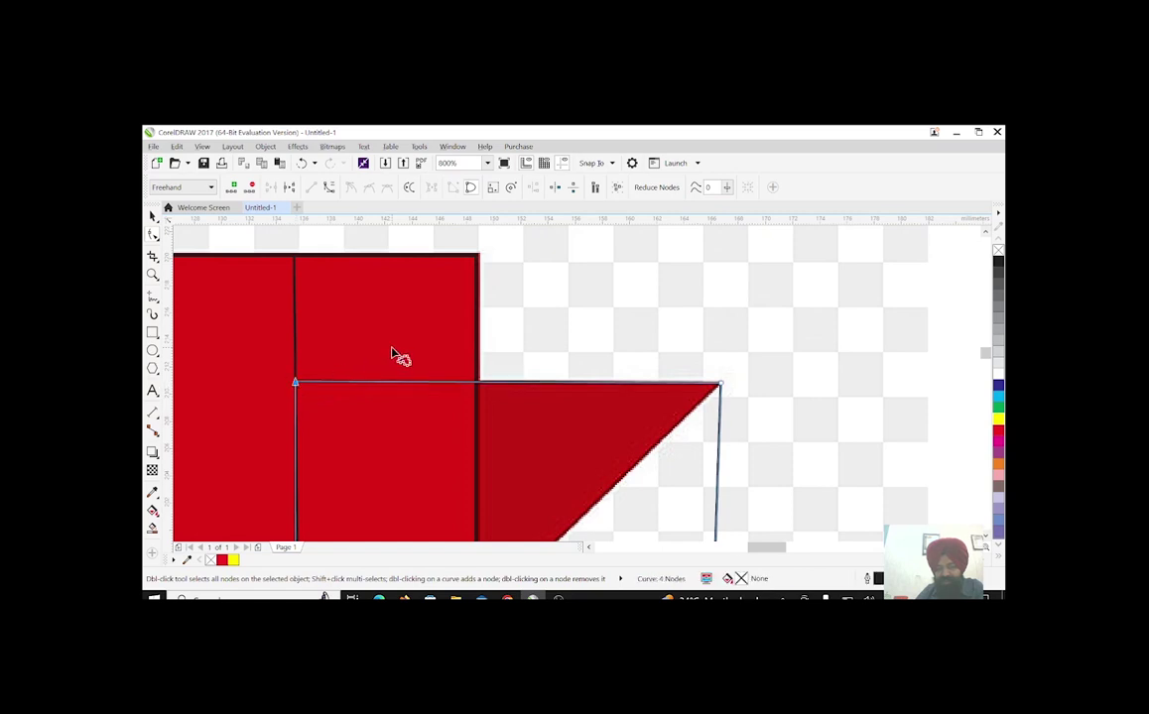
Align the tail shape's two lower corners with the lower corners of the reference tail
scroll(398, 356, "down", 1)
scroll(535, 436, "down", 1)
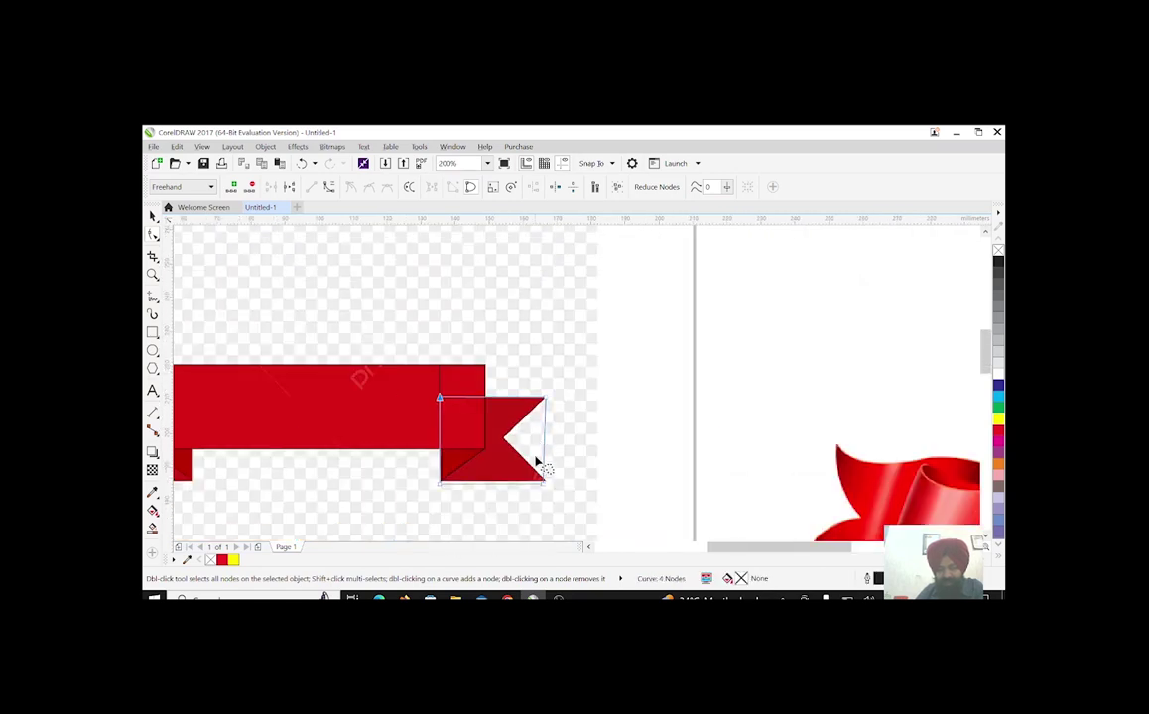
scroll(535, 479, "up", 2)
left_click_drag(559, 485, 569, 474)
scroll(626, 462, "down", 2)
scroll(380, 472, "up", 1)
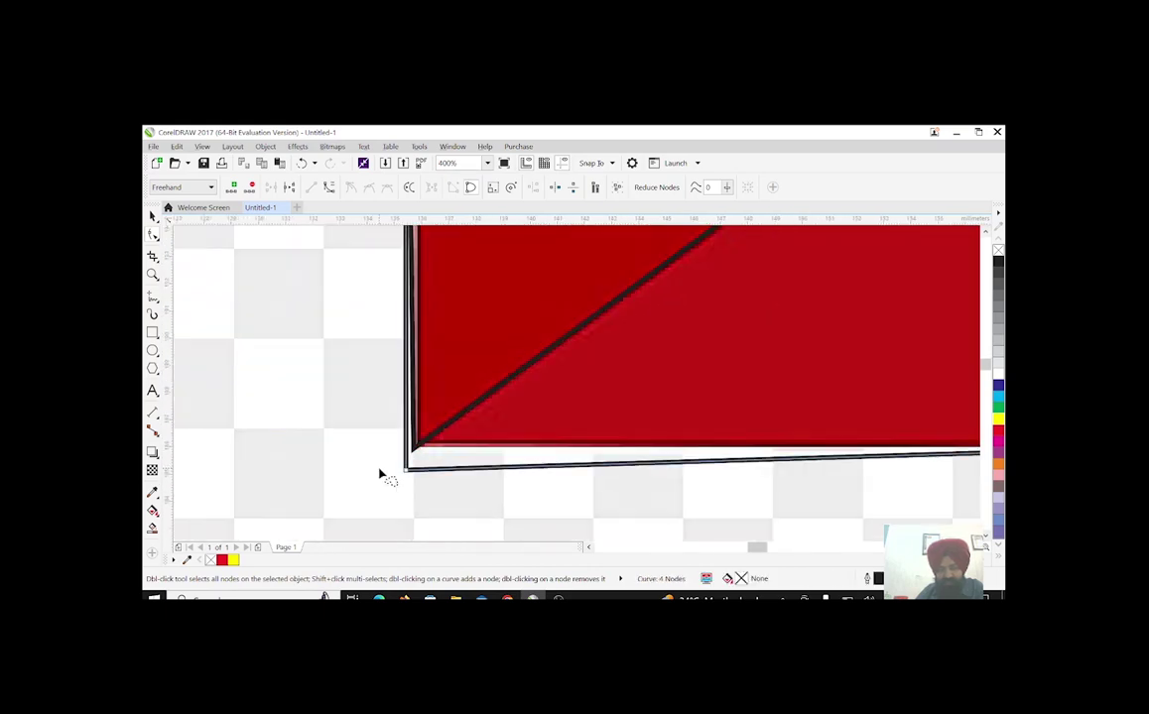
left_click_drag(407, 477, 415, 448)
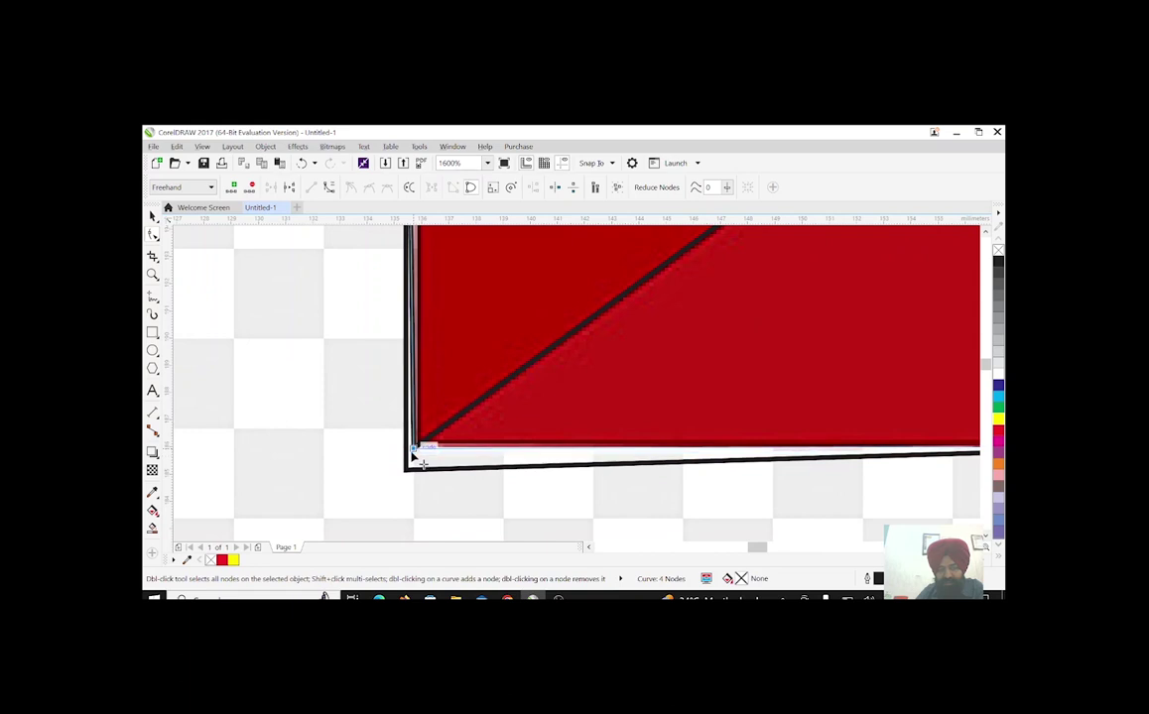
Add a node midway on the tail's outer edge and pull it inward to form the V-shaped notch
scroll(361, 413, "down", 1)
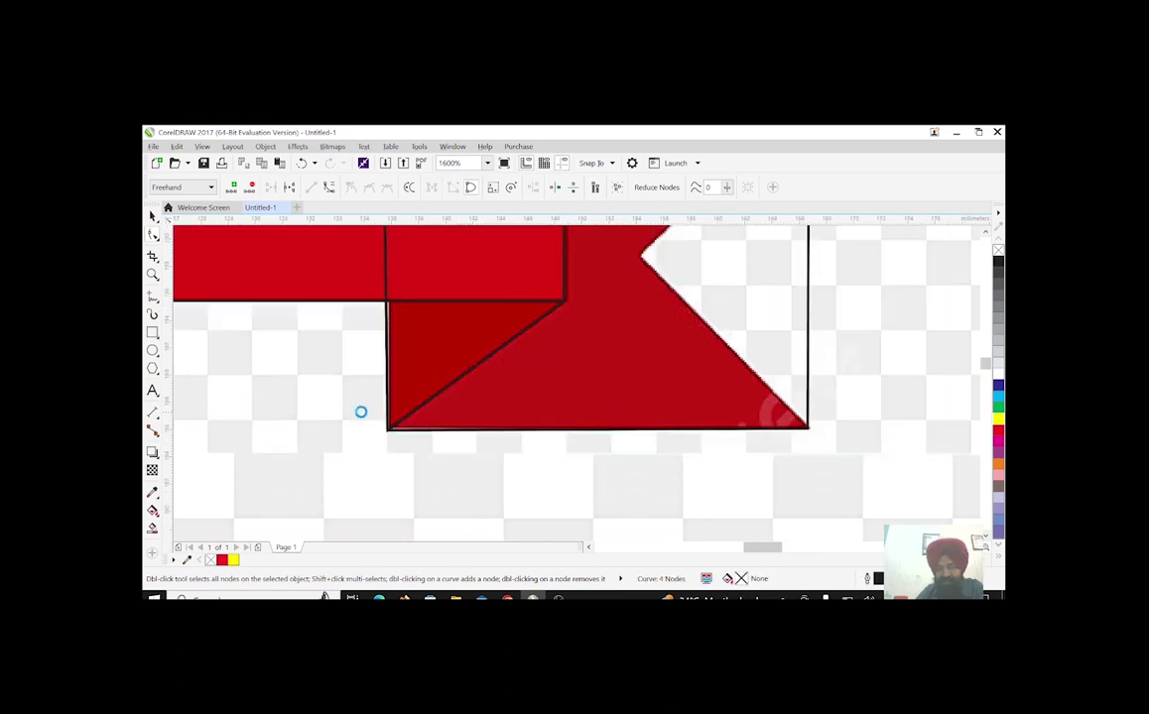
scroll(362, 413, "down", 1)
scroll(545, 298, "up", 1)
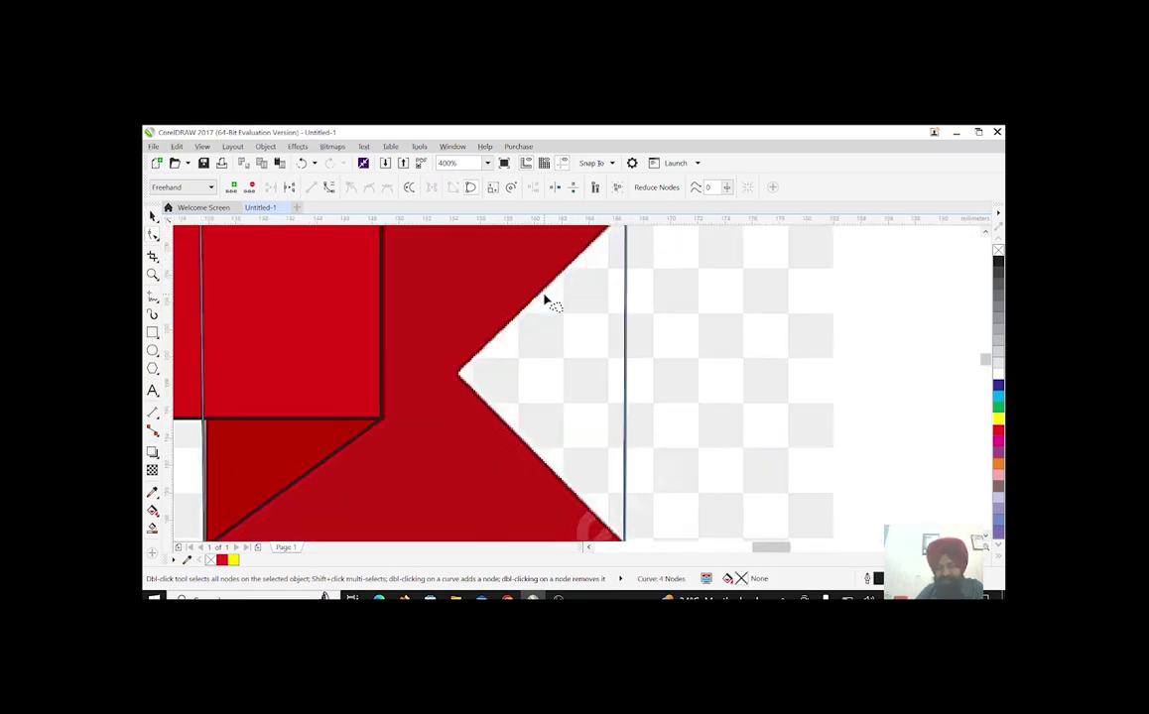
double_click(626, 372)
left_click_drag(626, 372, 458, 378)
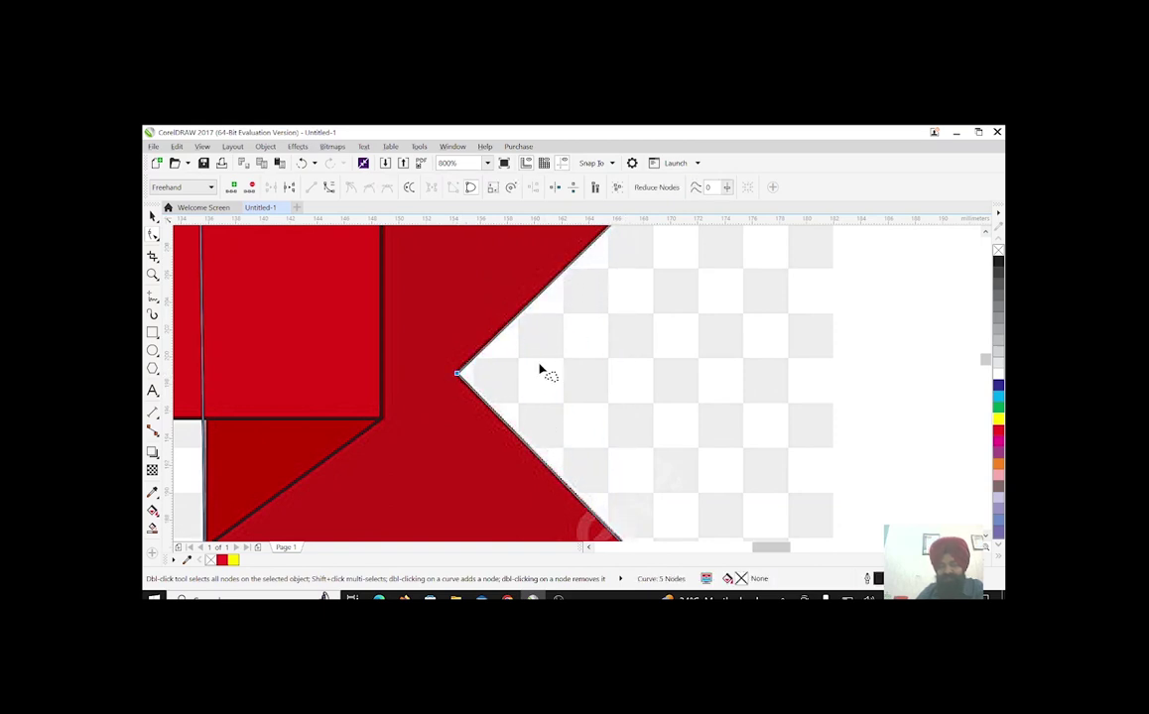
Move the flat ribbon reference image off the page to the right, leaving only the traced outlines
scroll(526, 365, "down", 1)
scroll(523, 357, "down", 1)
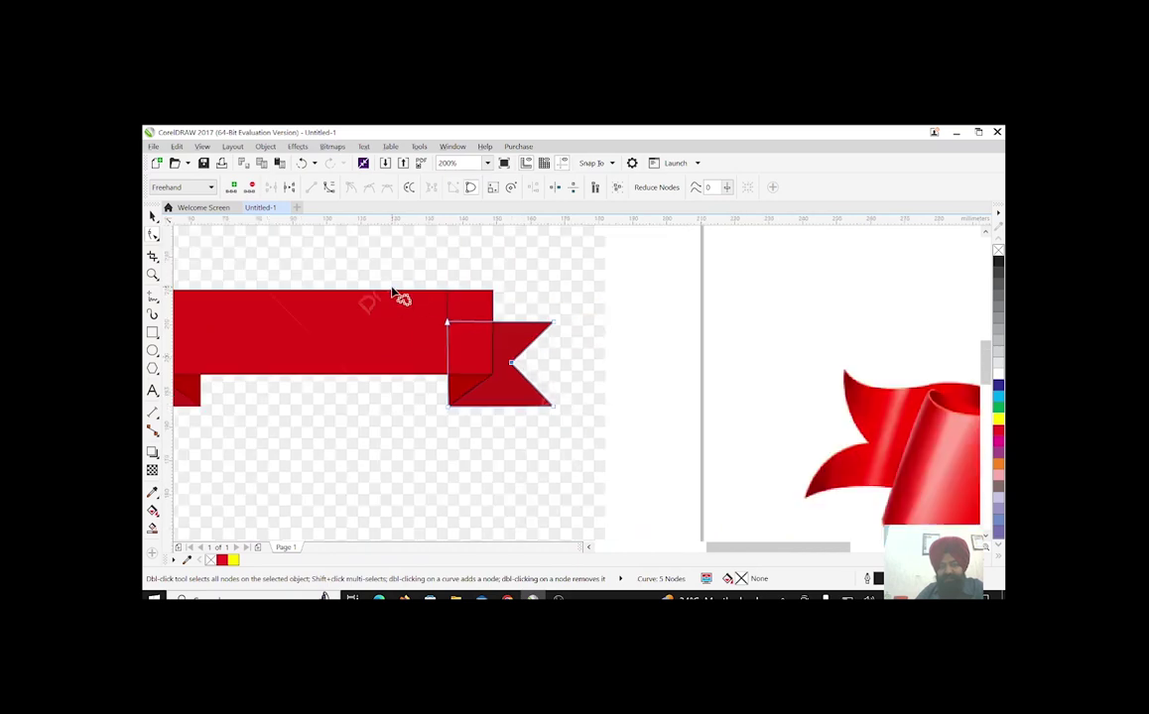
scroll(398, 300, "down", 1)
left_click(155, 222)
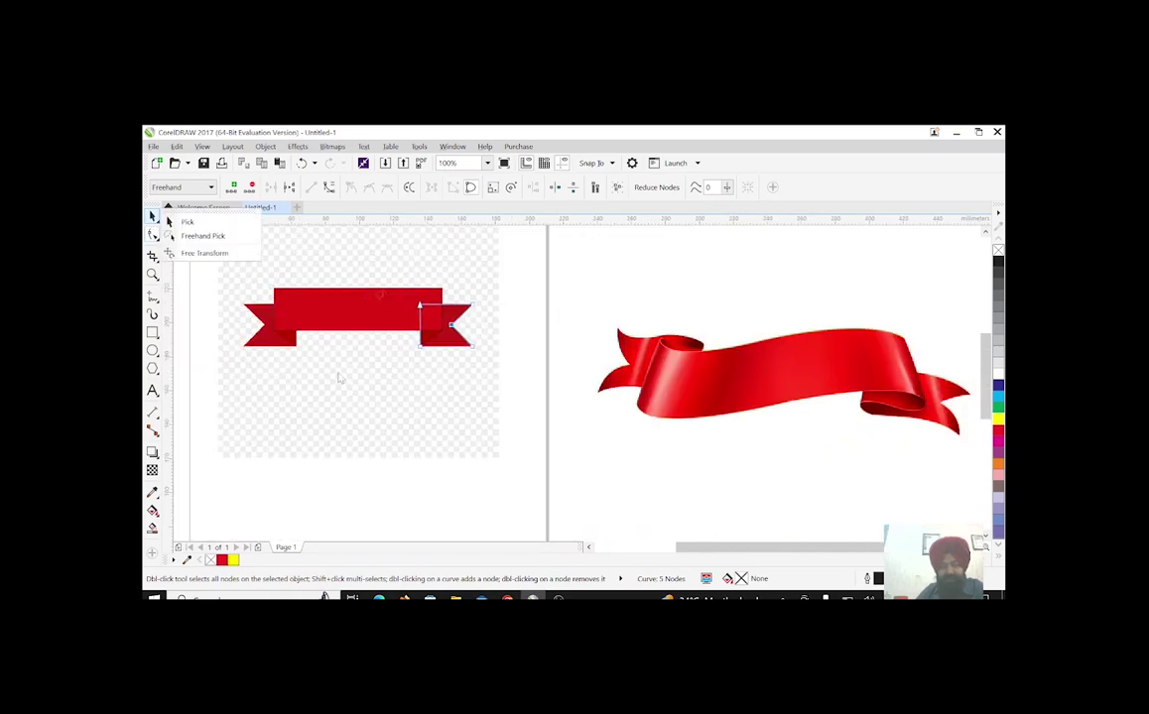
left_click(184, 221)
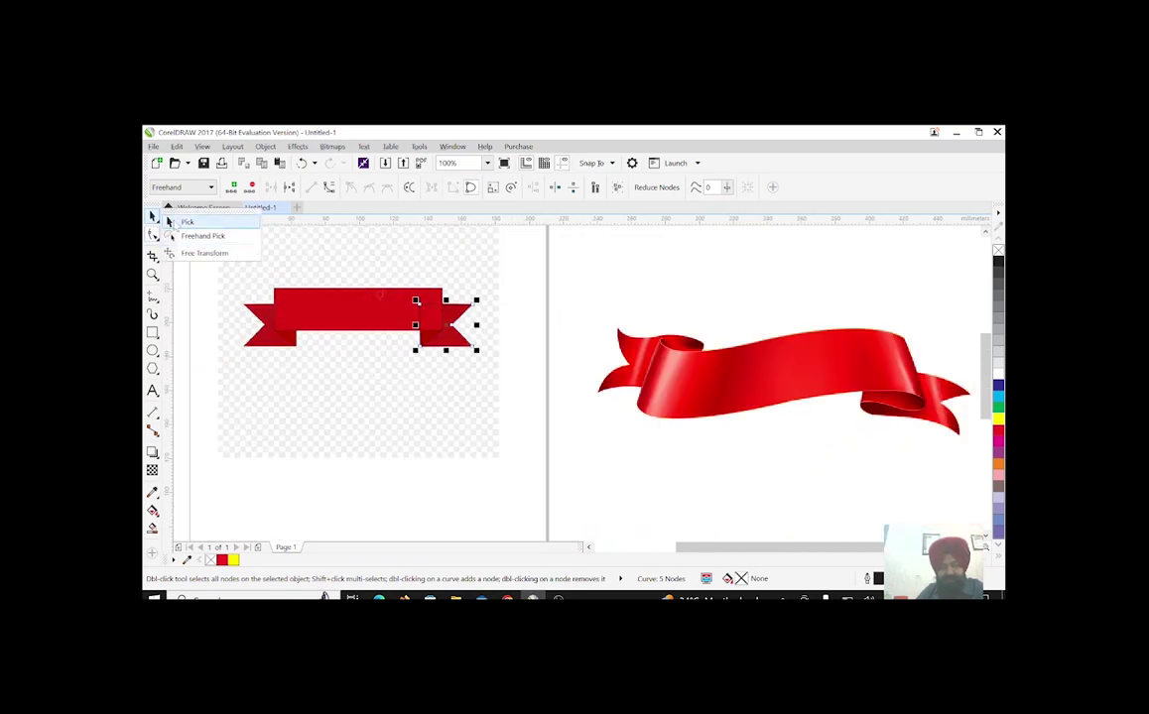
left_click(388, 401)
left_click(388, 402)
left_click_drag(389, 404, 754, 443)
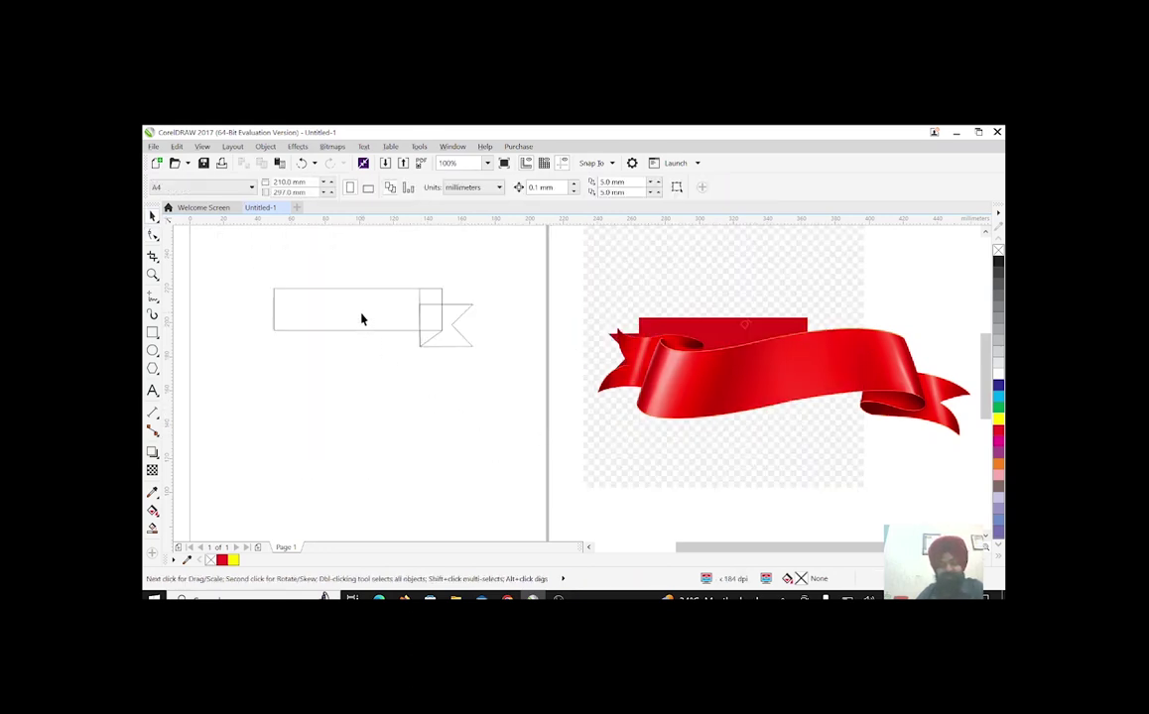
Fill the long band rectangle with red and deselect it
left_click(392, 333)
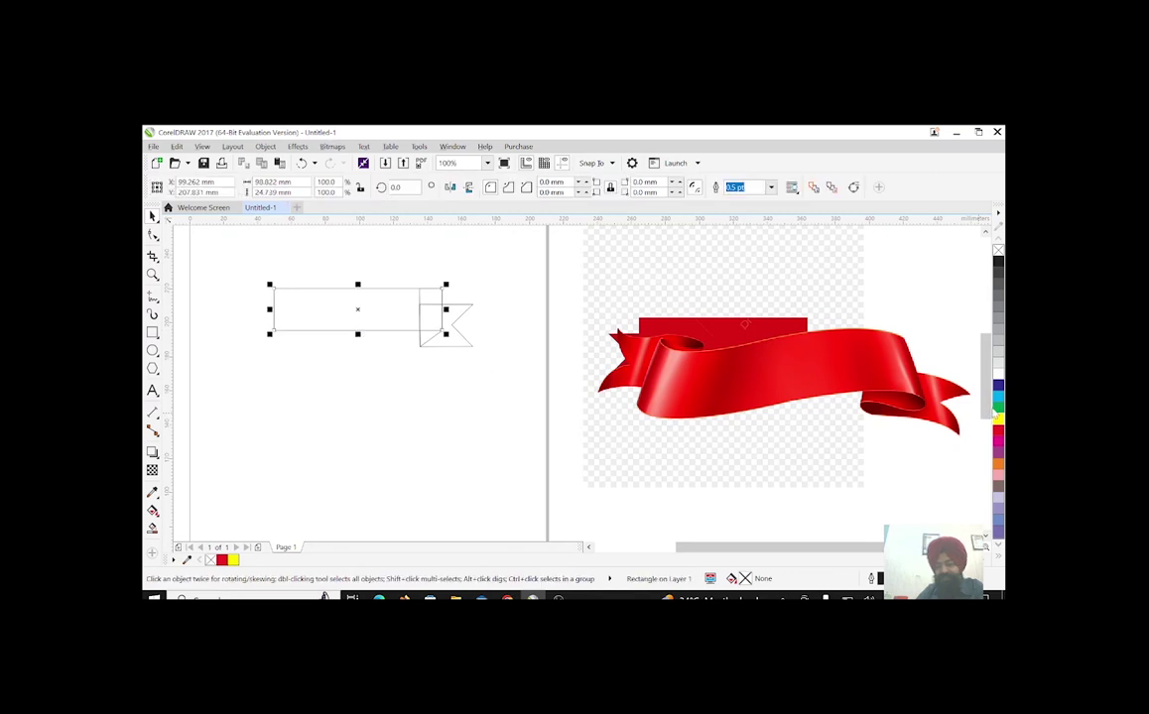
left_click(998, 437)
left_click(337, 400)
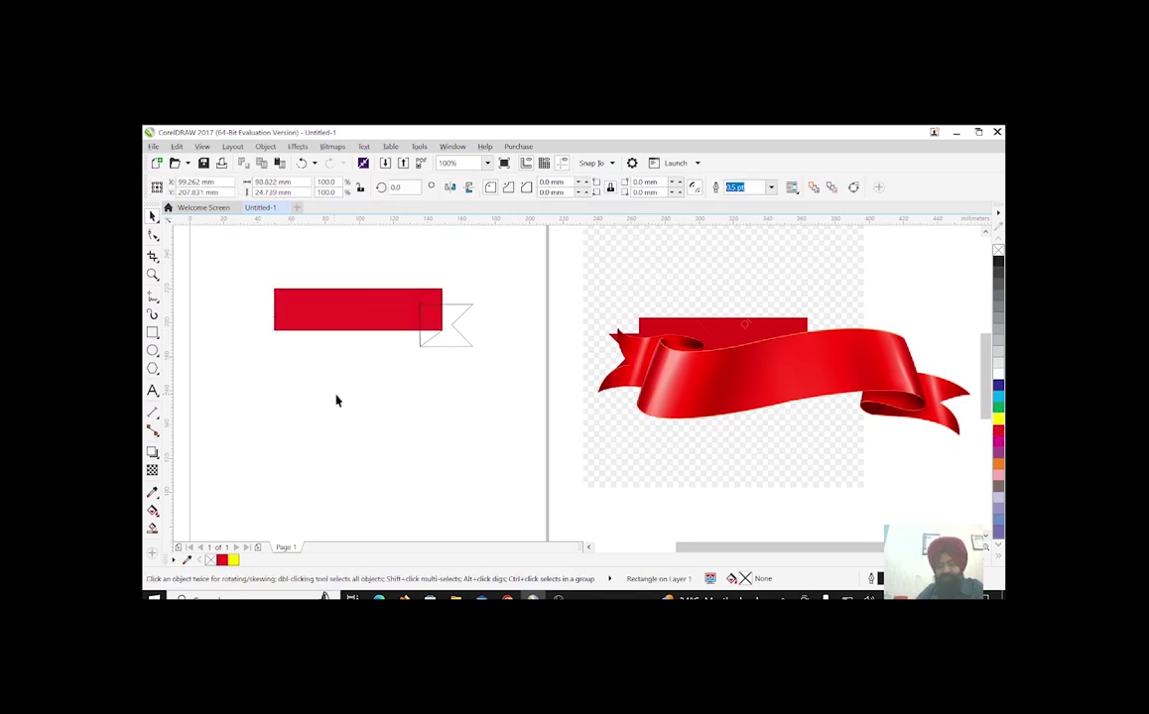
Fill the folded shape at the band's right end with yellow and the notched tail with red
left_click(430, 341)
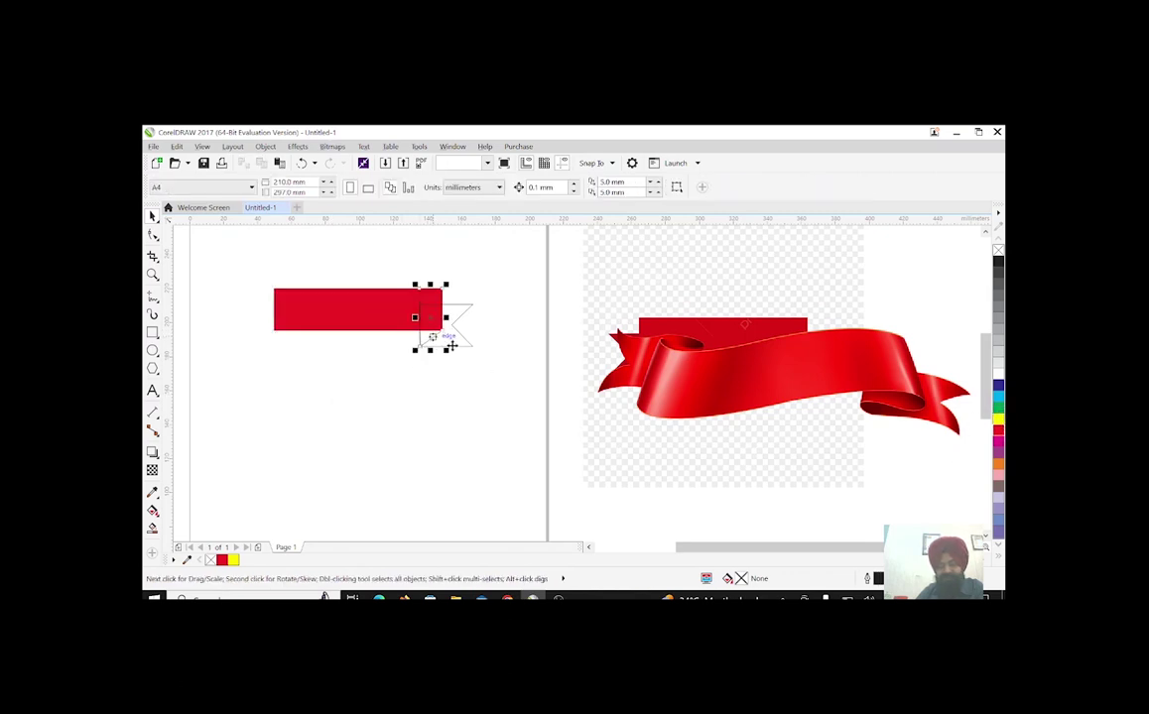
left_click(998, 418)
left_click(466, 347)
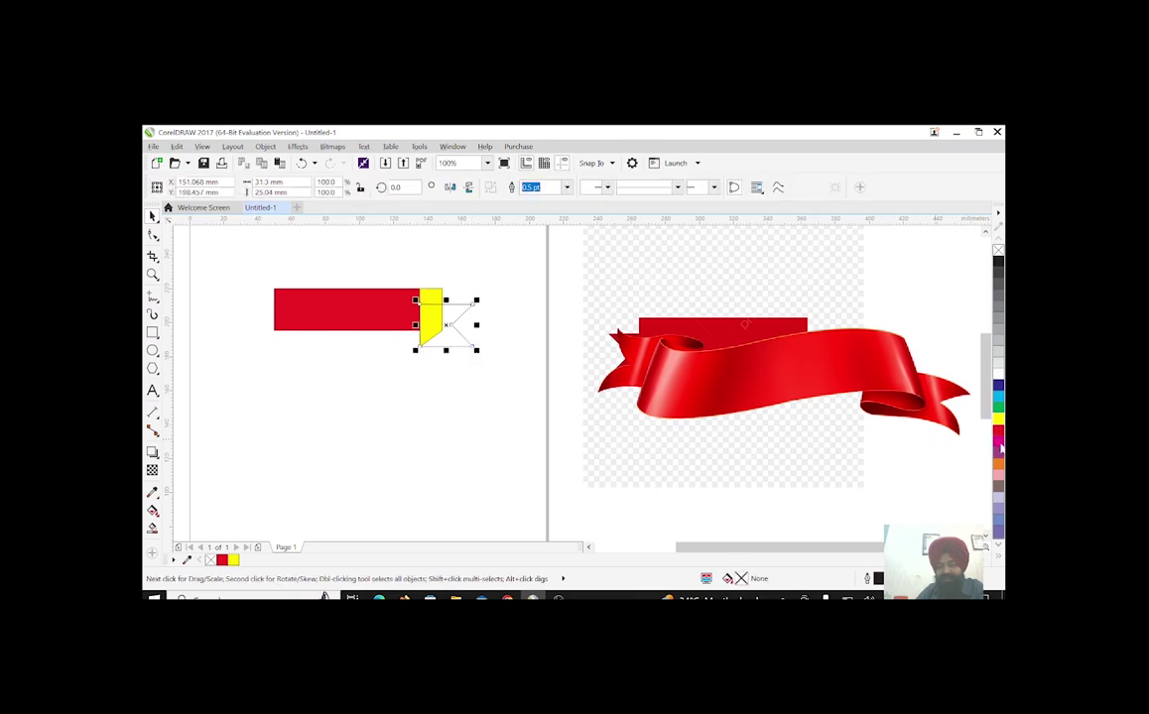
left_click(998, 435)
left_click(459, 364)
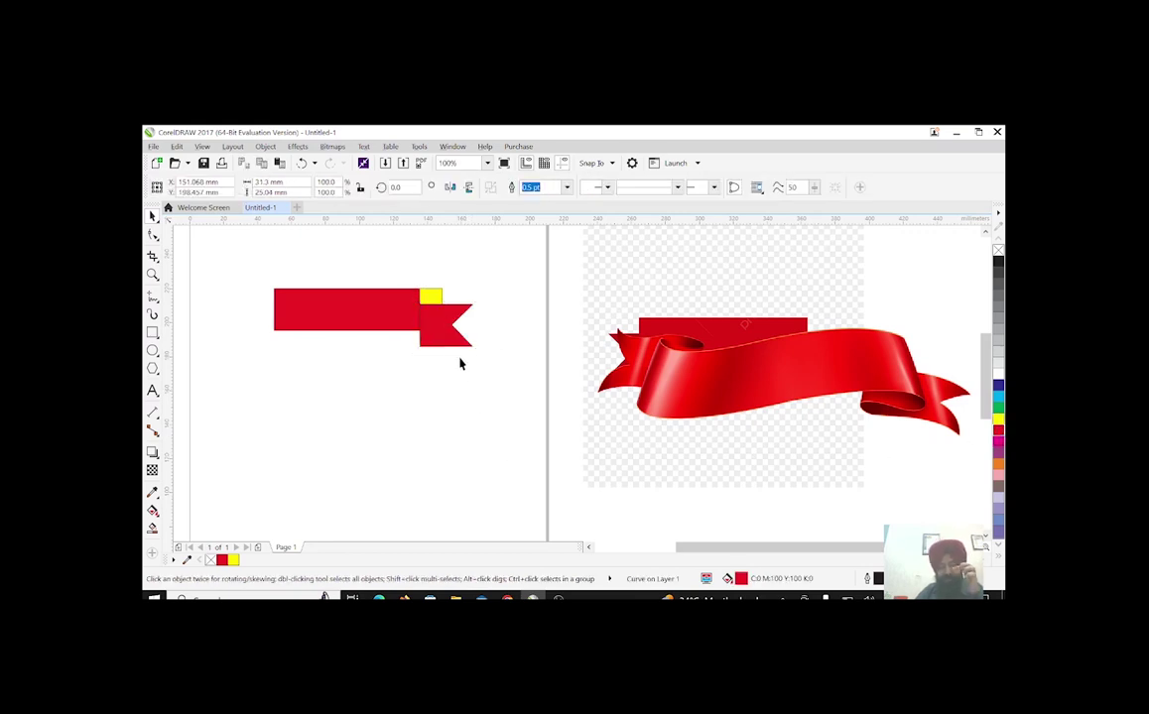
Send the notched tail behind the yellow fold, and the fold behind the red band
left_click(443, 333)
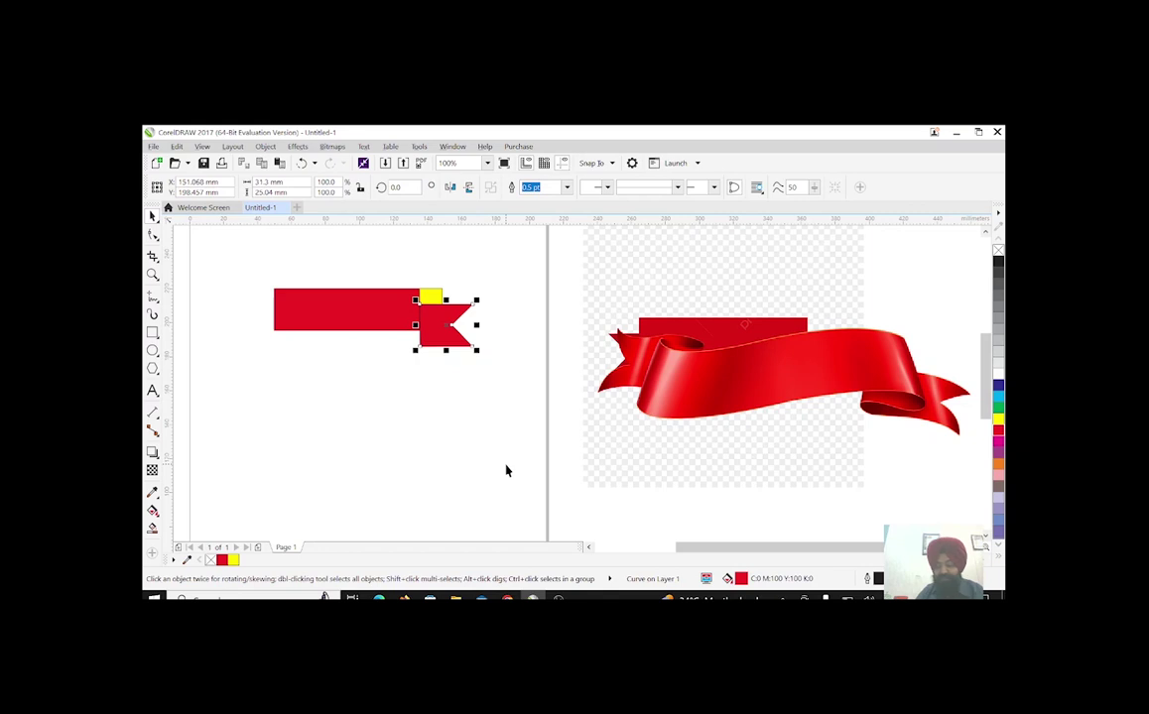
key("ctrl+Page_Down")
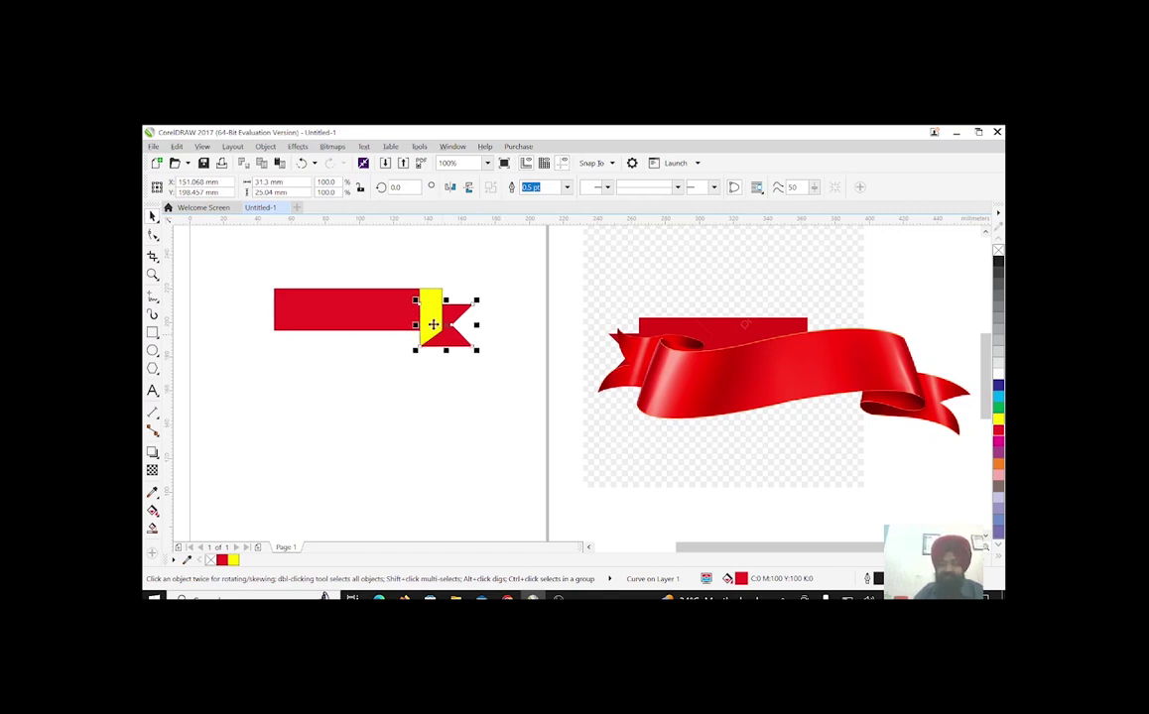
left_click(431, 320)
key("ctrl+Page_Down")
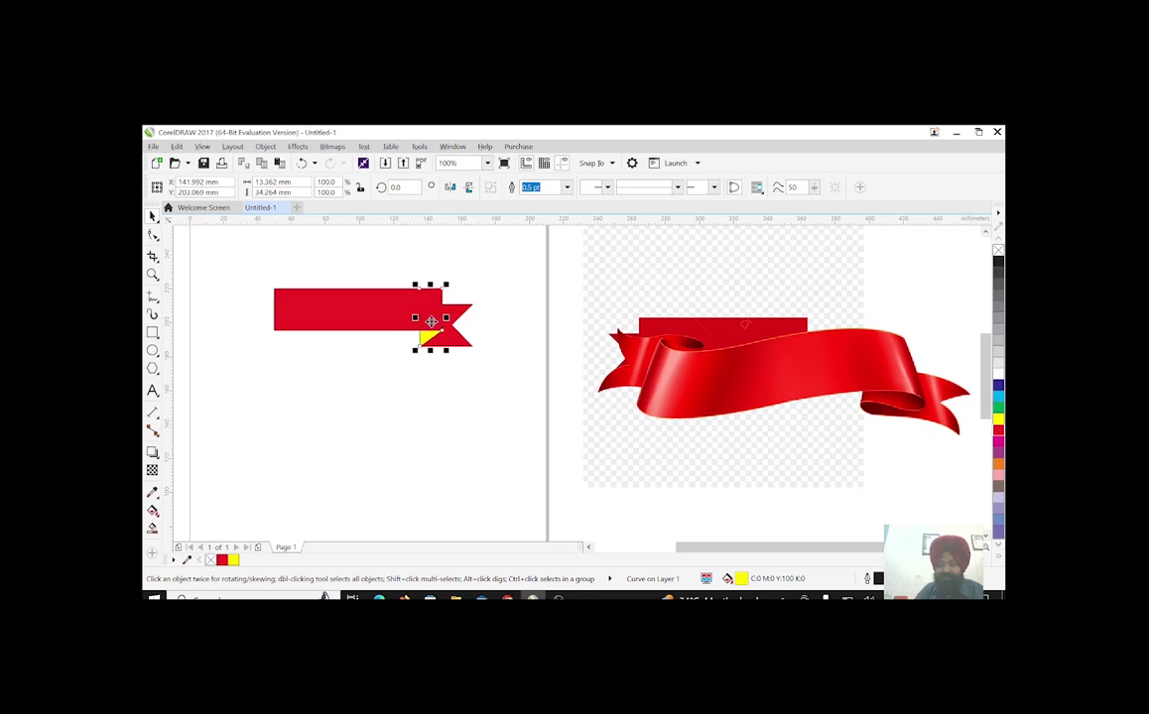
left_click(441, 377)
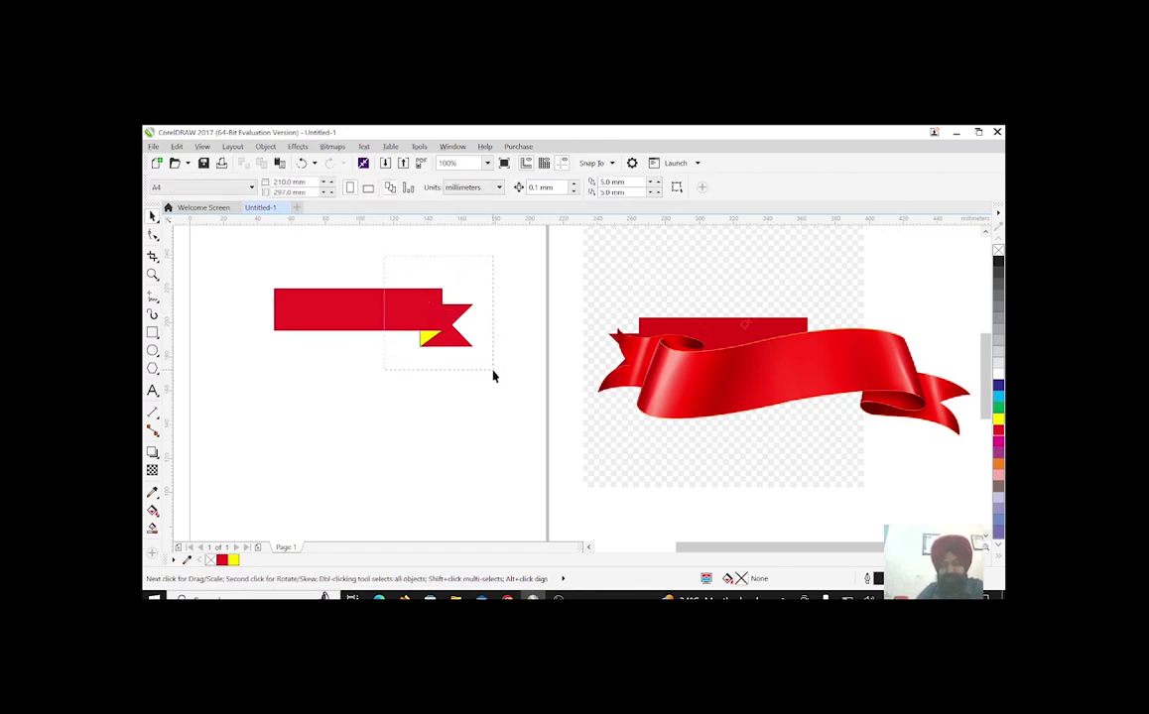
Place a mirrored copy of the fold and tail flush with the band's left end and send it behind the band
left_click_drag(494, 376, 492, 373)
left_click_drag(444, 318, 278, 294)
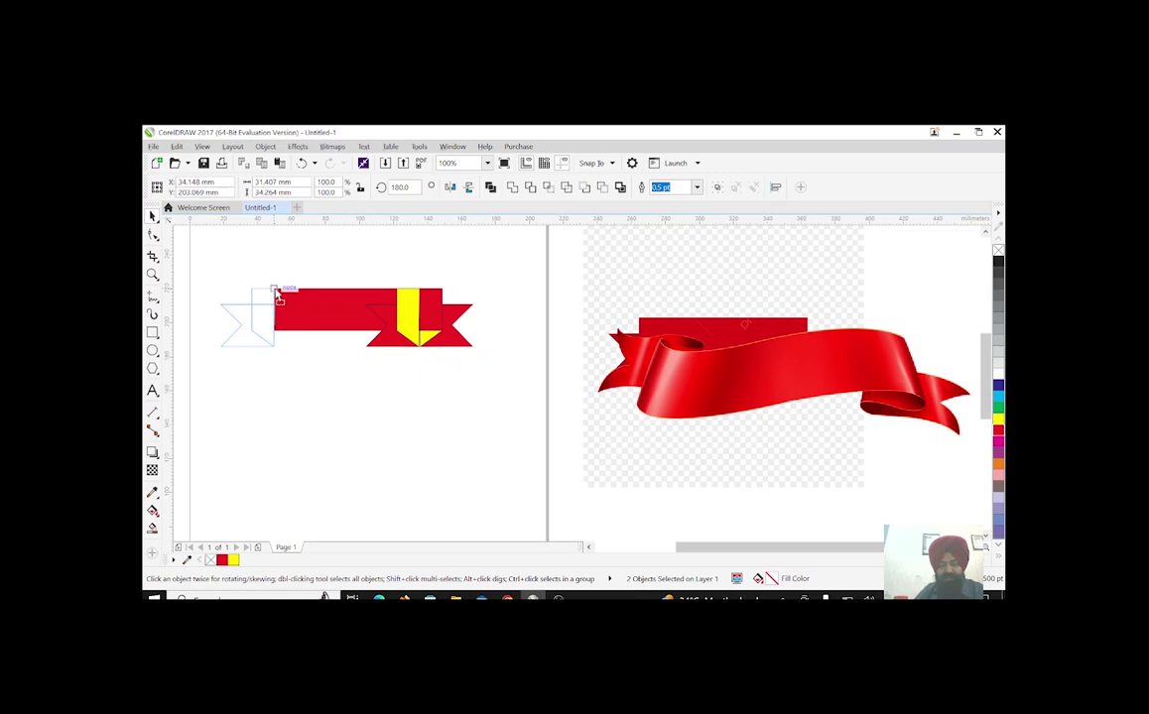
mouse_move(281, 295)
left_mouse_down()
mouse_move(303, 309)
mouse_move(276, 291)
left_mouse_up()
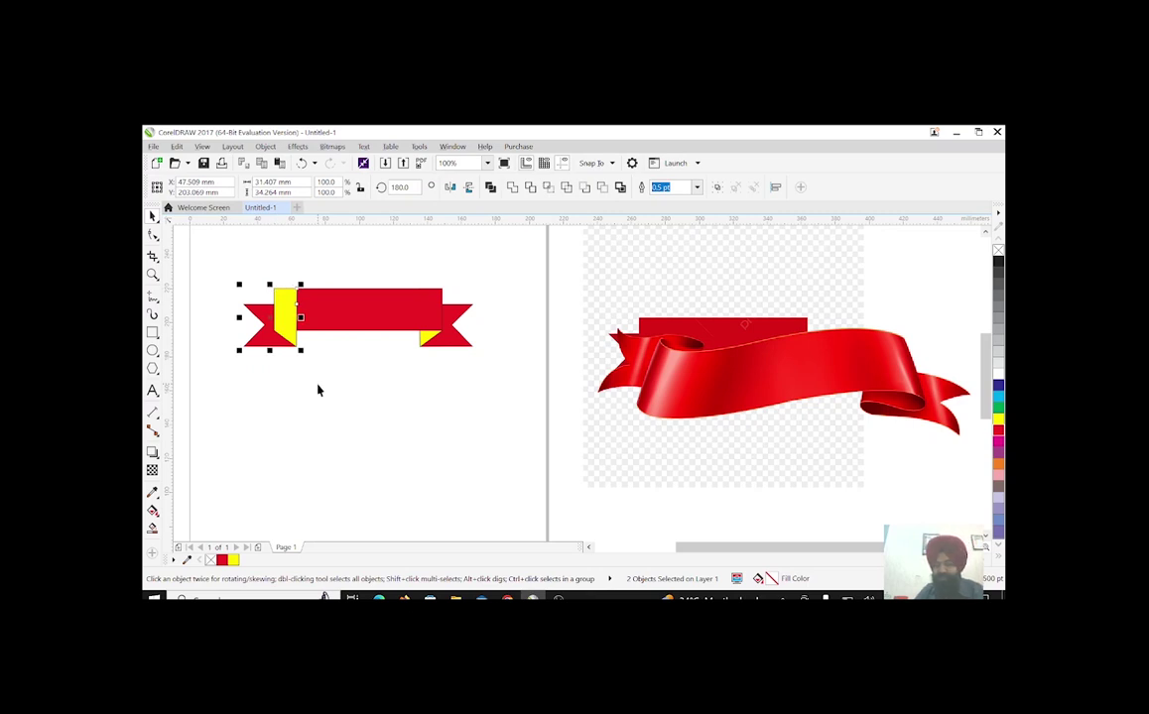
key("ctrl+Page_Down")
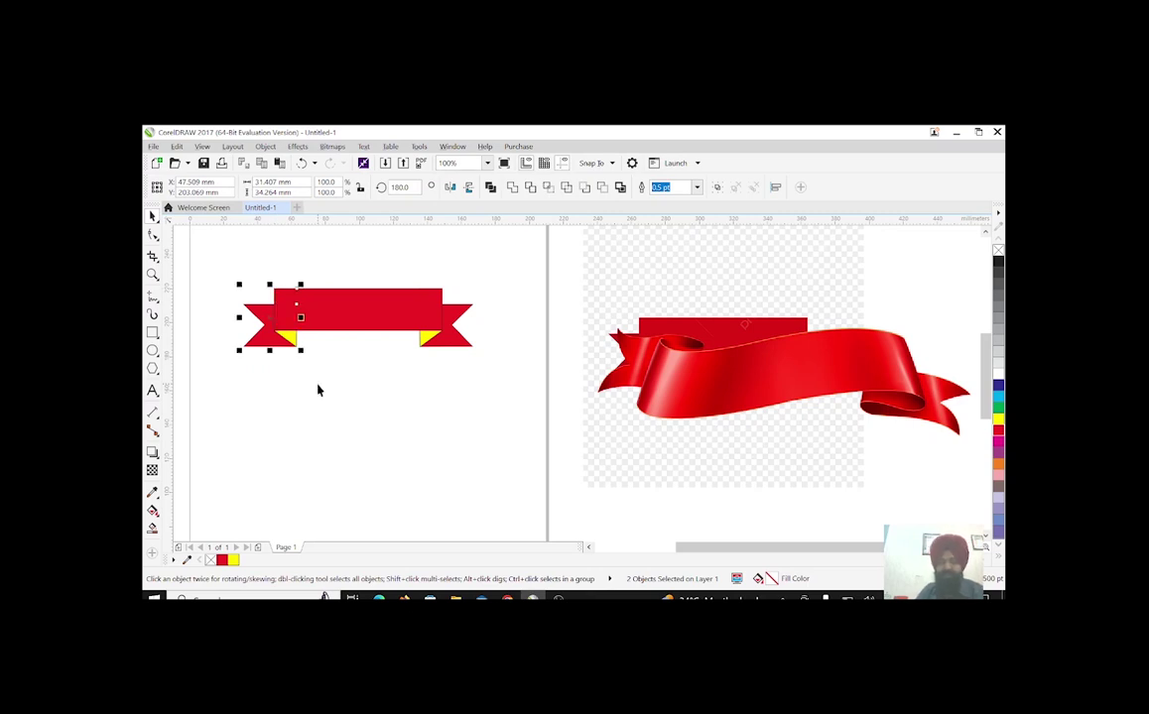
left_click(344, 401)
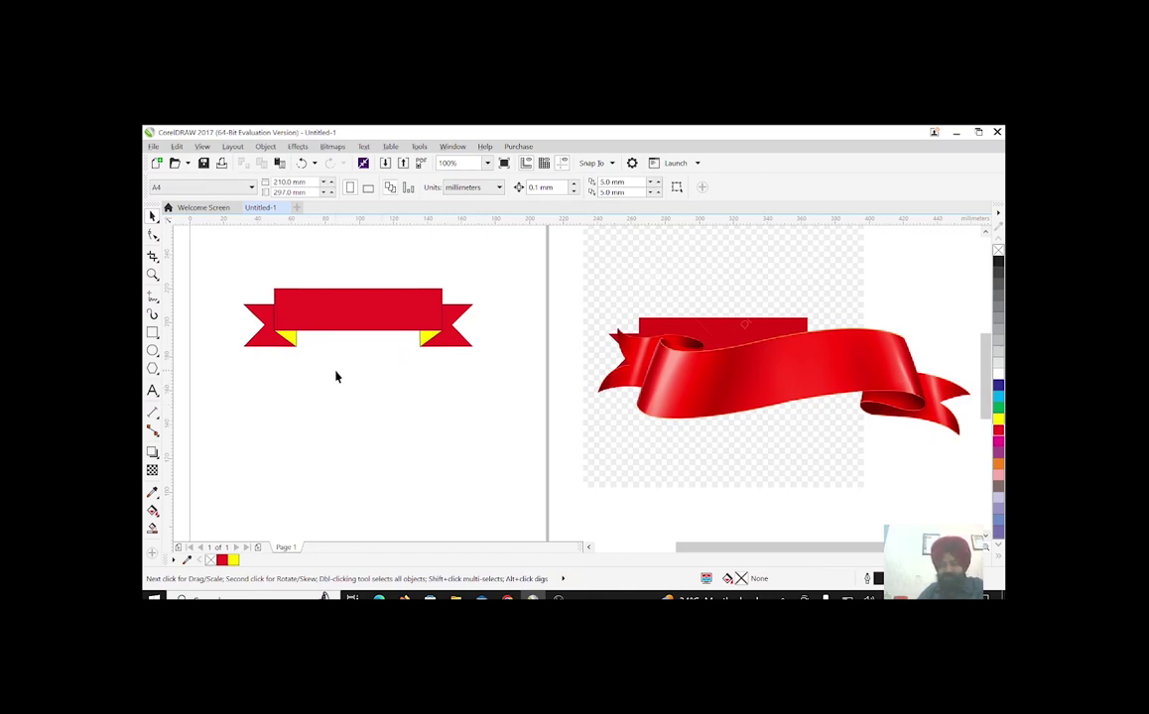
left_click(702, 377)
left_click_drag(701, 374, 690, 401)
left_click(695, 345)
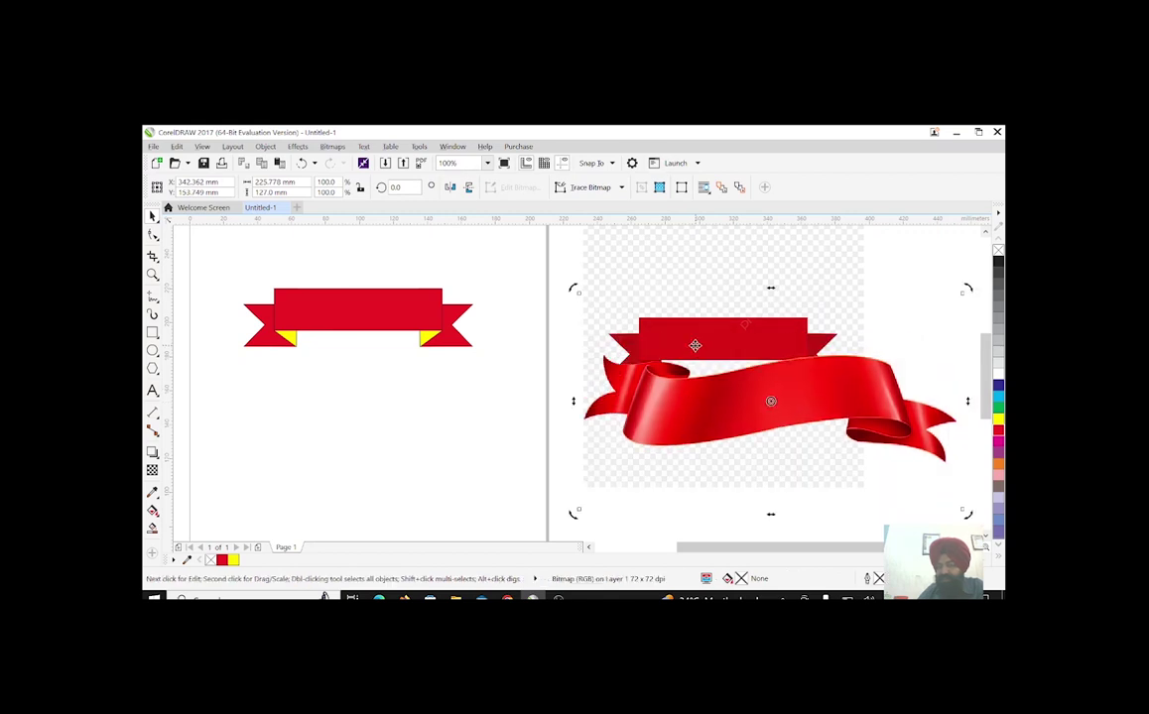
left_click(654, 317)
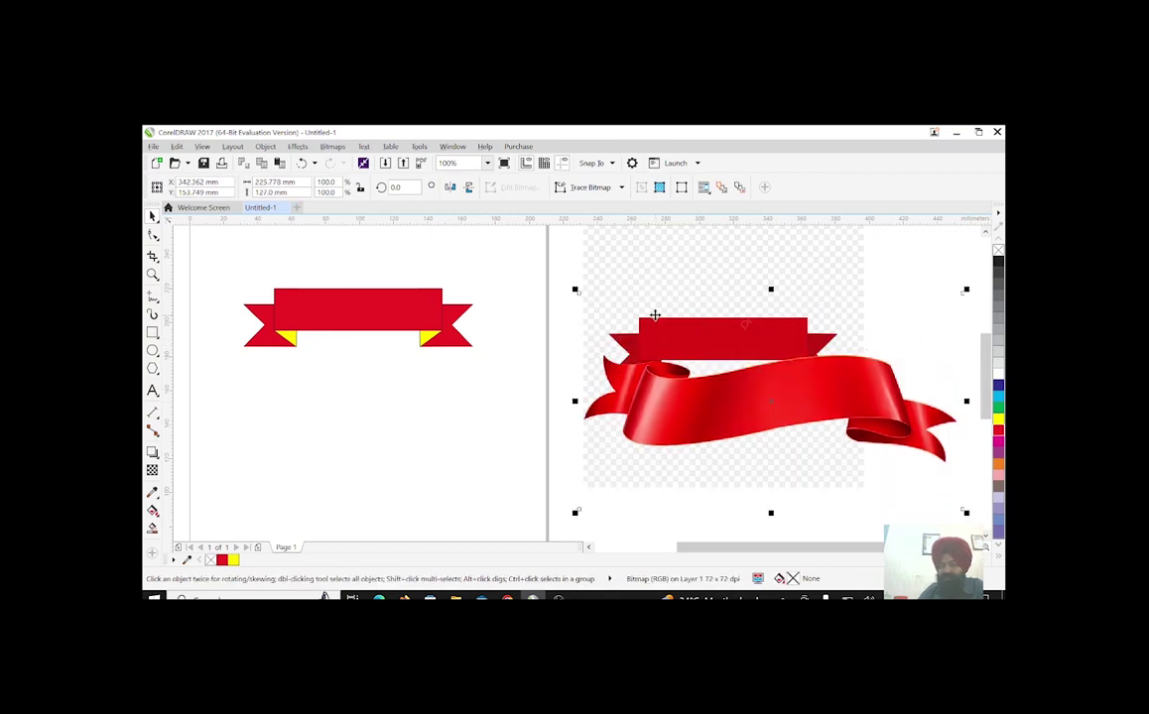
key("Delete")
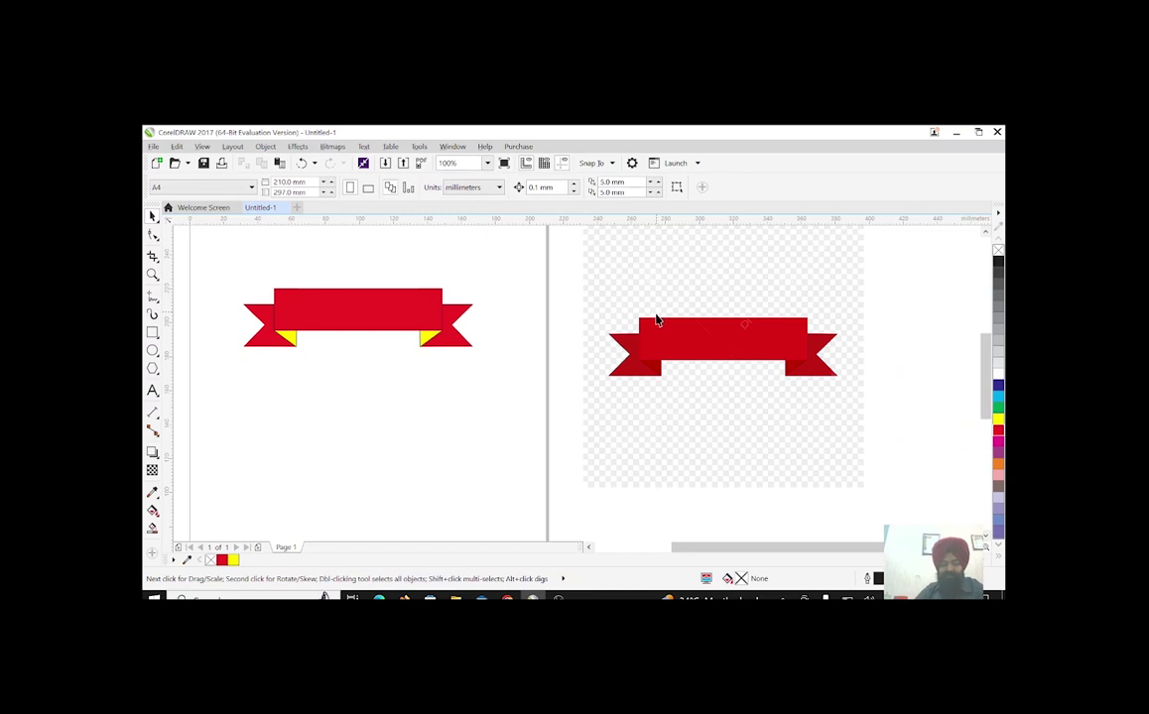
key("ctrl+v")
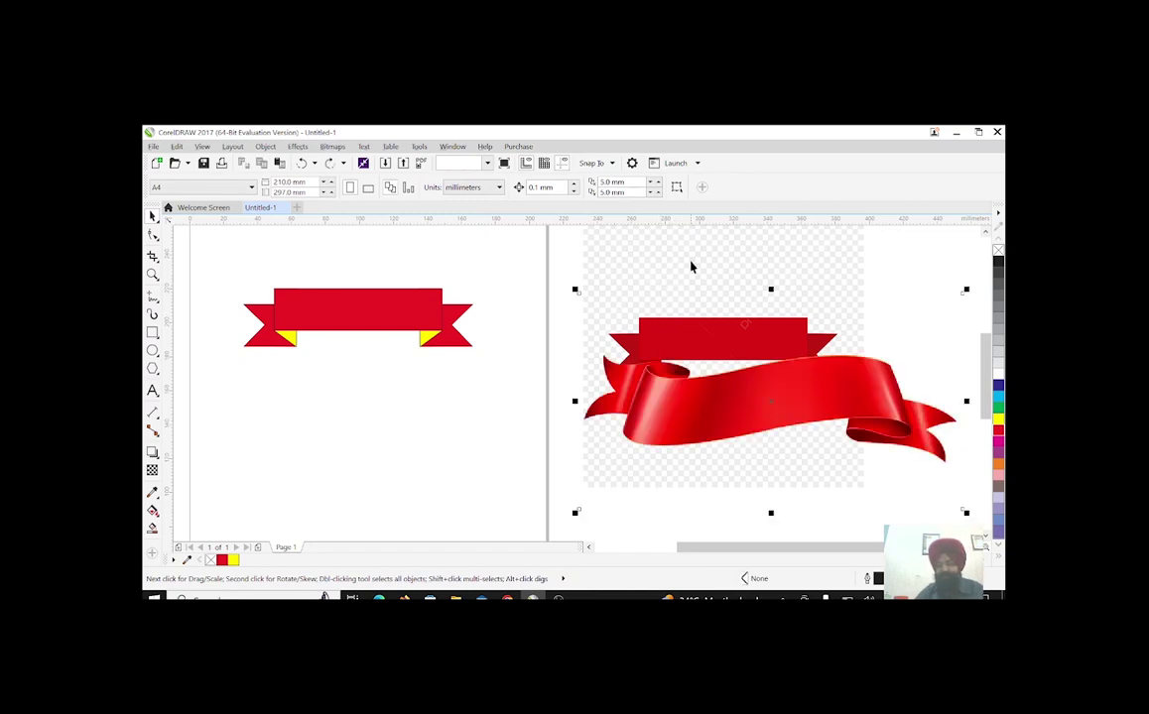
Separate the reference images, moving the flat ribbon to the page's lower left and the glossy wavy ribbon beside it
scroll(660, 276, "down", 1)
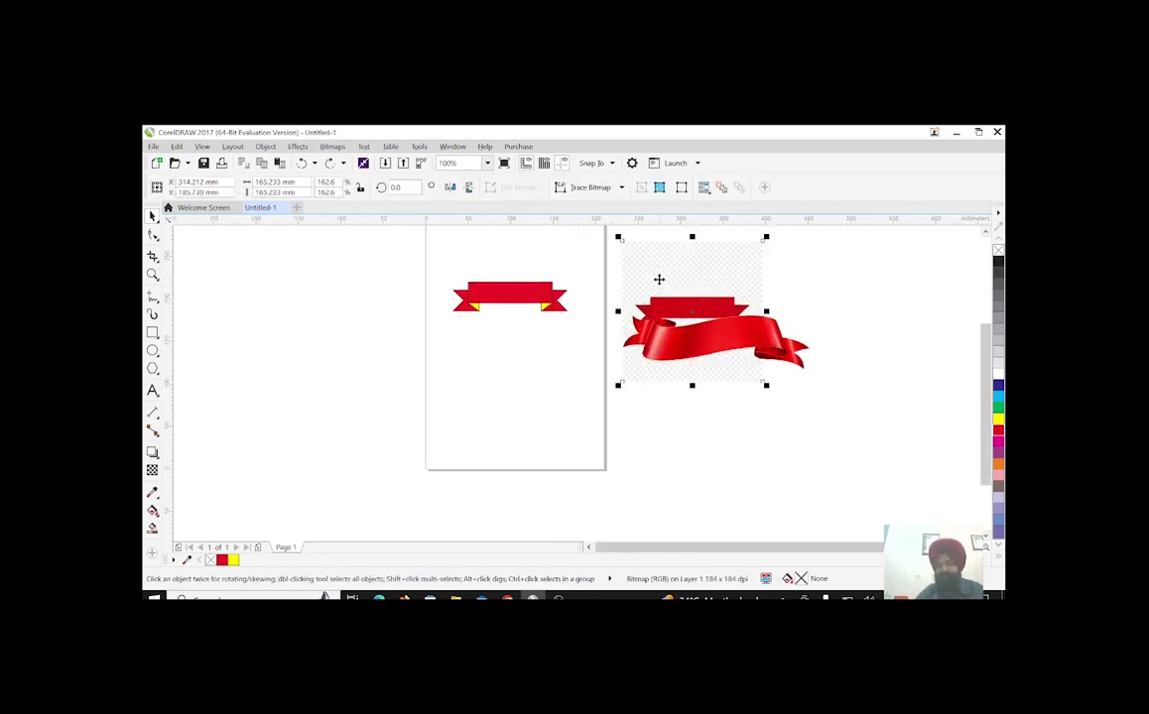
left_click_drag(666, 280, 421, 359)
left_click(706, 346)
left_click_drag(706, 346, 633, 369)
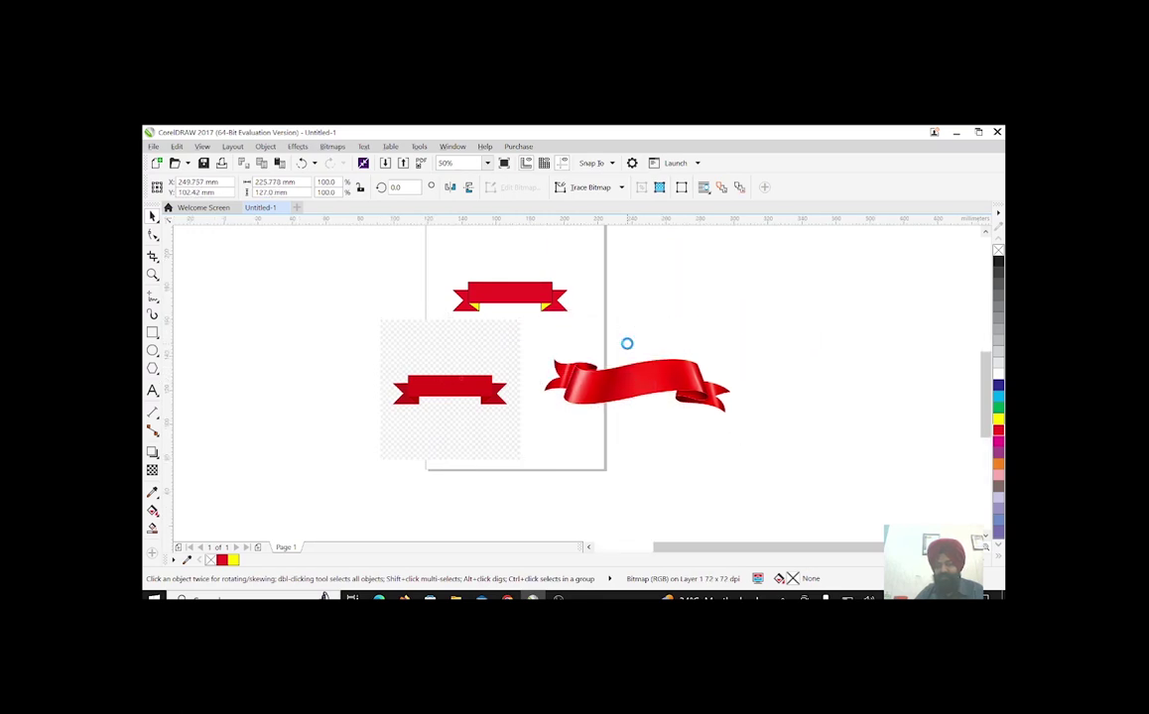
Trace the wavy ribbon's main band with the Pen tool as a closed four-cornered outline about 169 by 40 mm
scroll(626, 342, "up", 1)
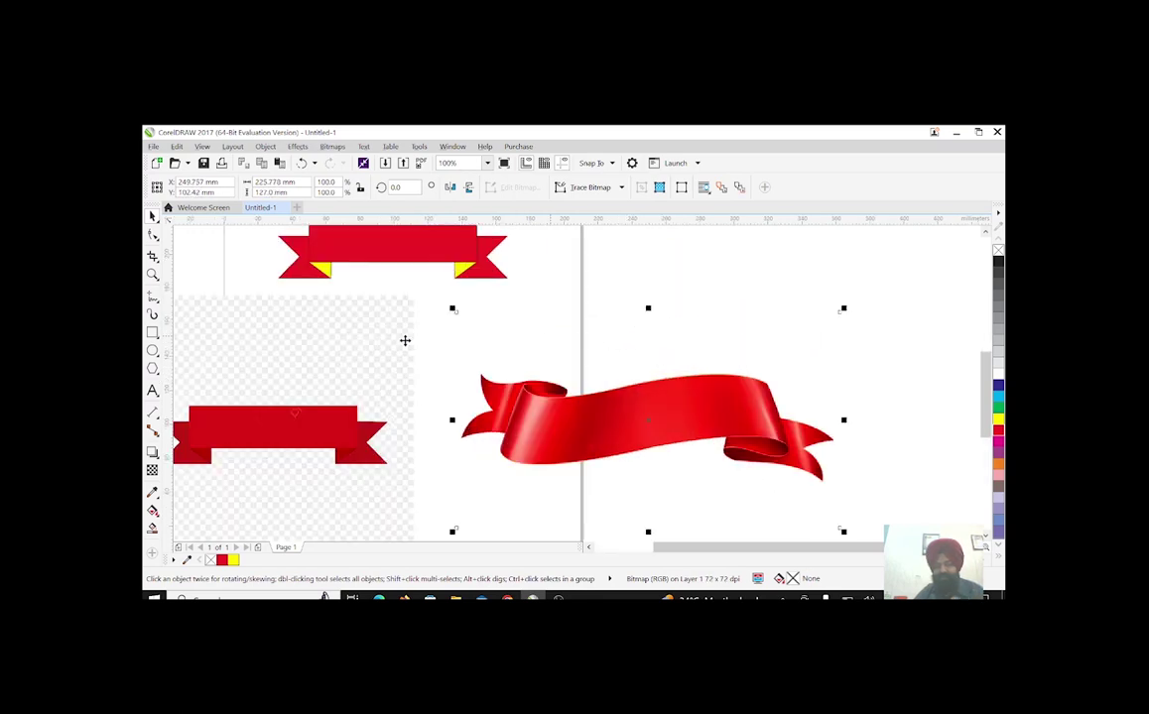
left_click(154, 298)
left_click(196, 342)
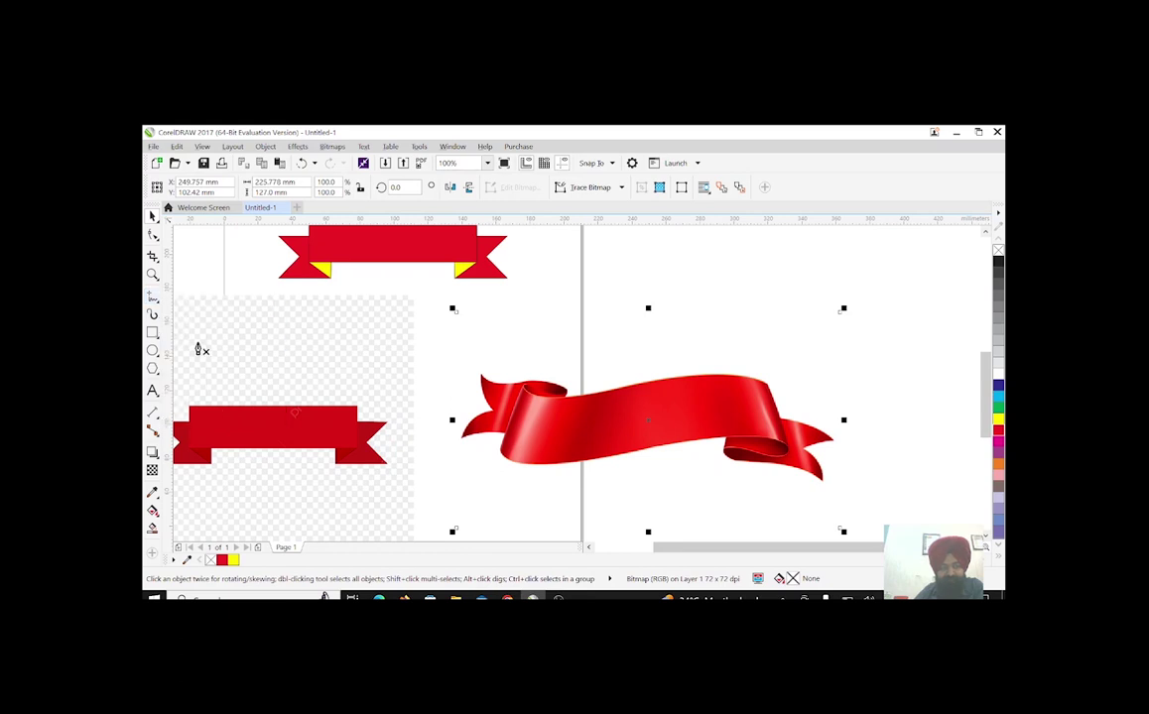
left_click(524, 387)
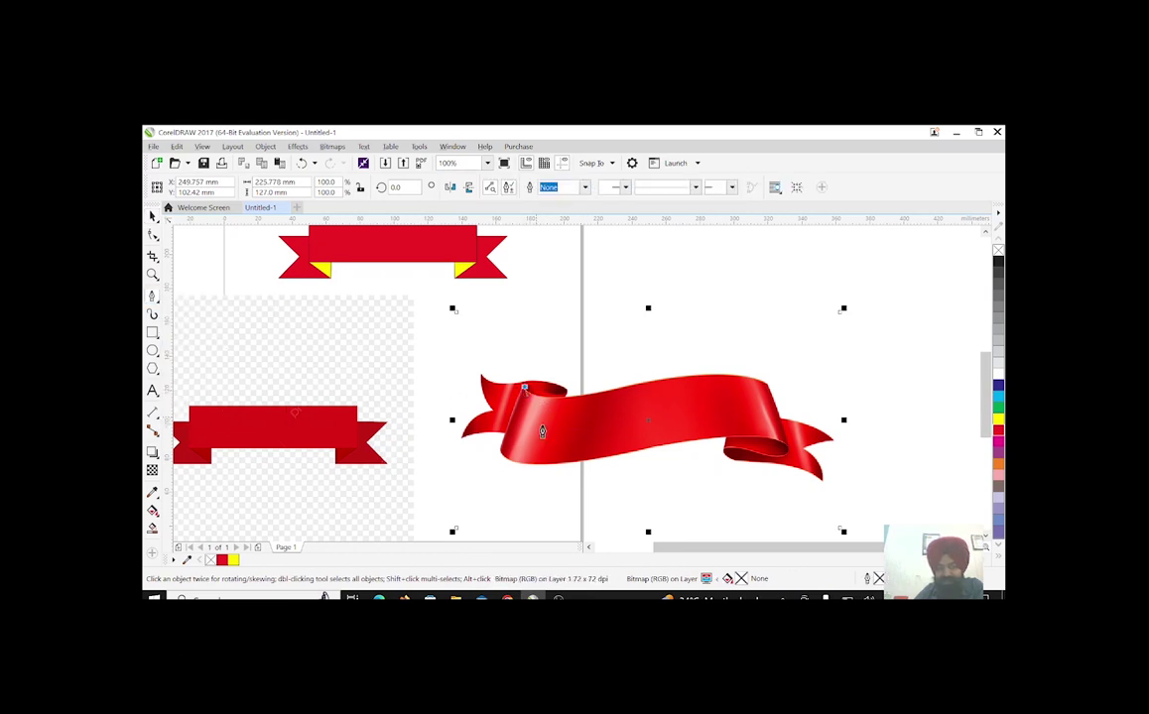
double_click(770, 386)
left_click(788, 448)
double_click(520, 448)
left_click(501, 457)
left_click(524, 391)
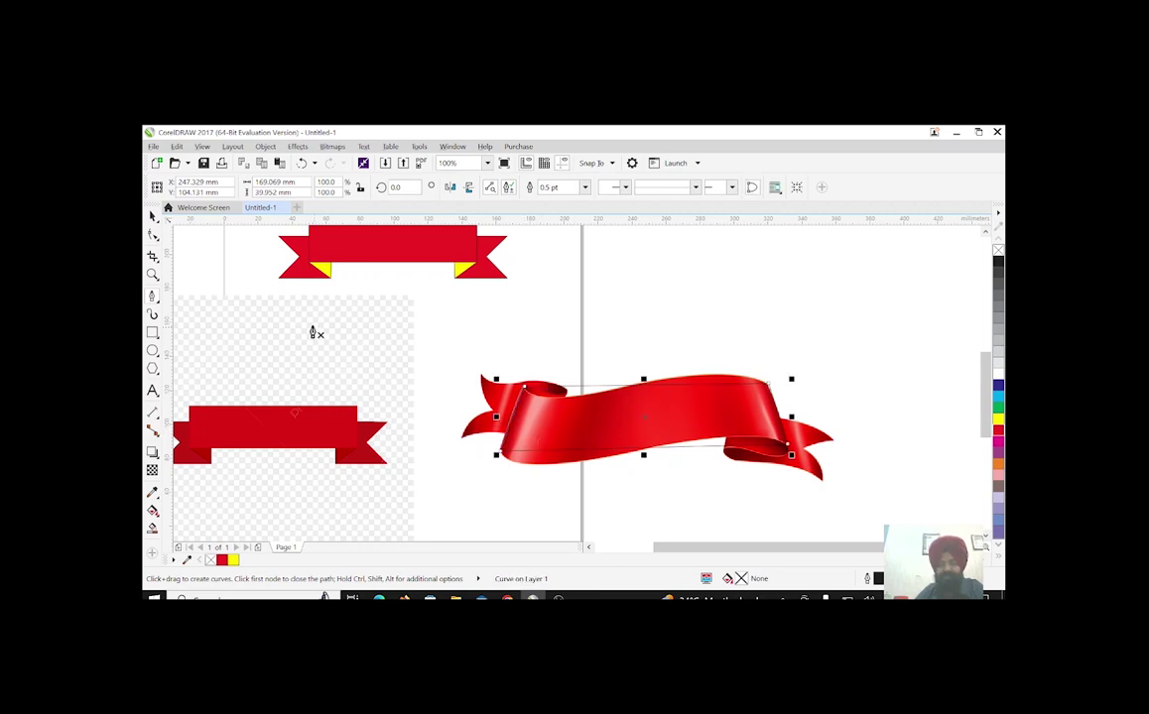
Convert the outline's upper edge to a curve and bend it to follow the top of the wavy band
key("F10")
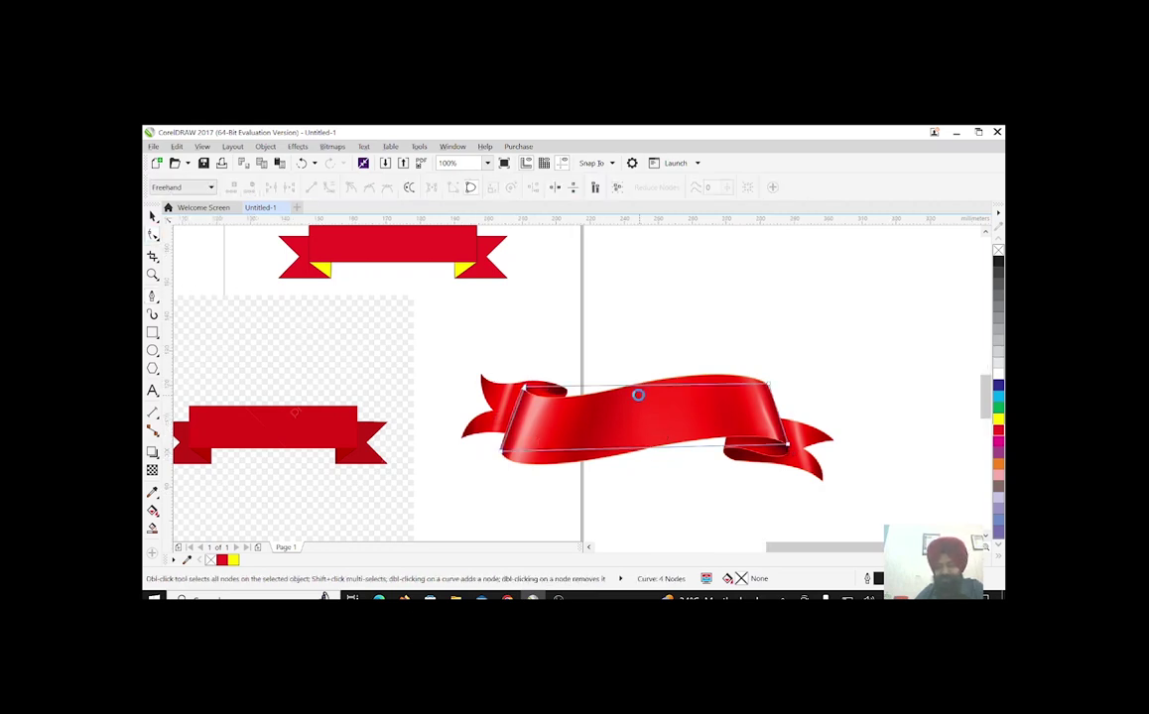
scroll(639, 392, "up", 2)
right_click(629, 380)
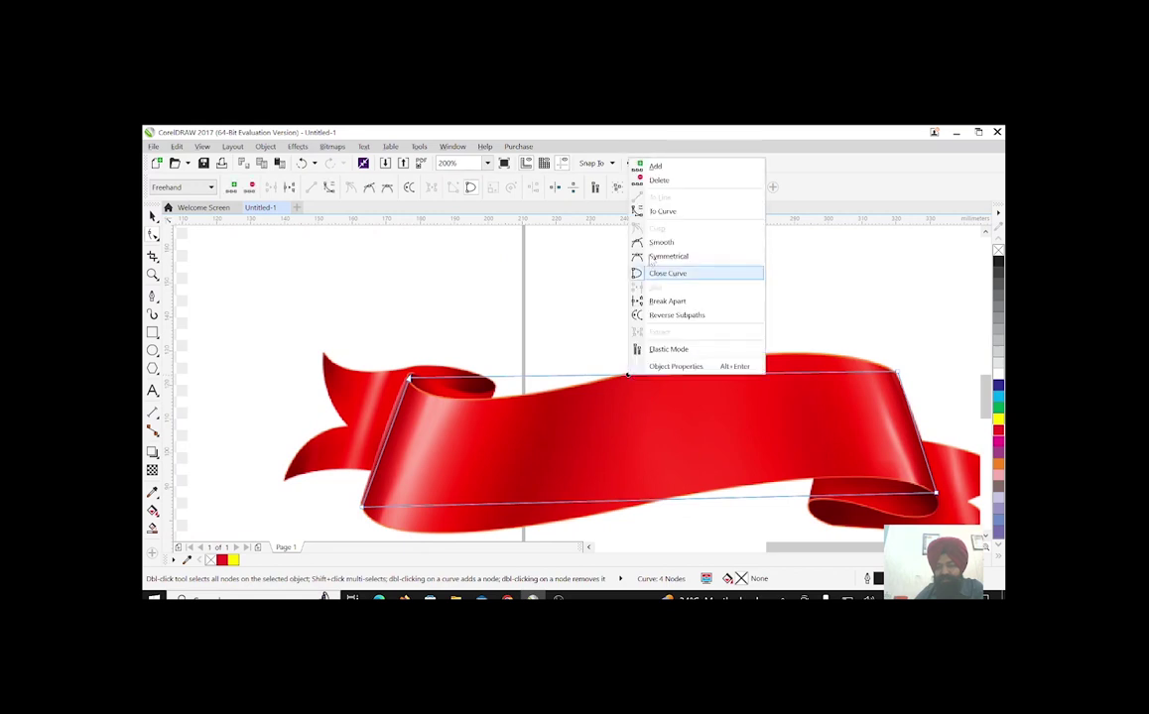
left_click(593, 207)
left_click(578, 381)
left_click_drag(573, 380, 767, 317)
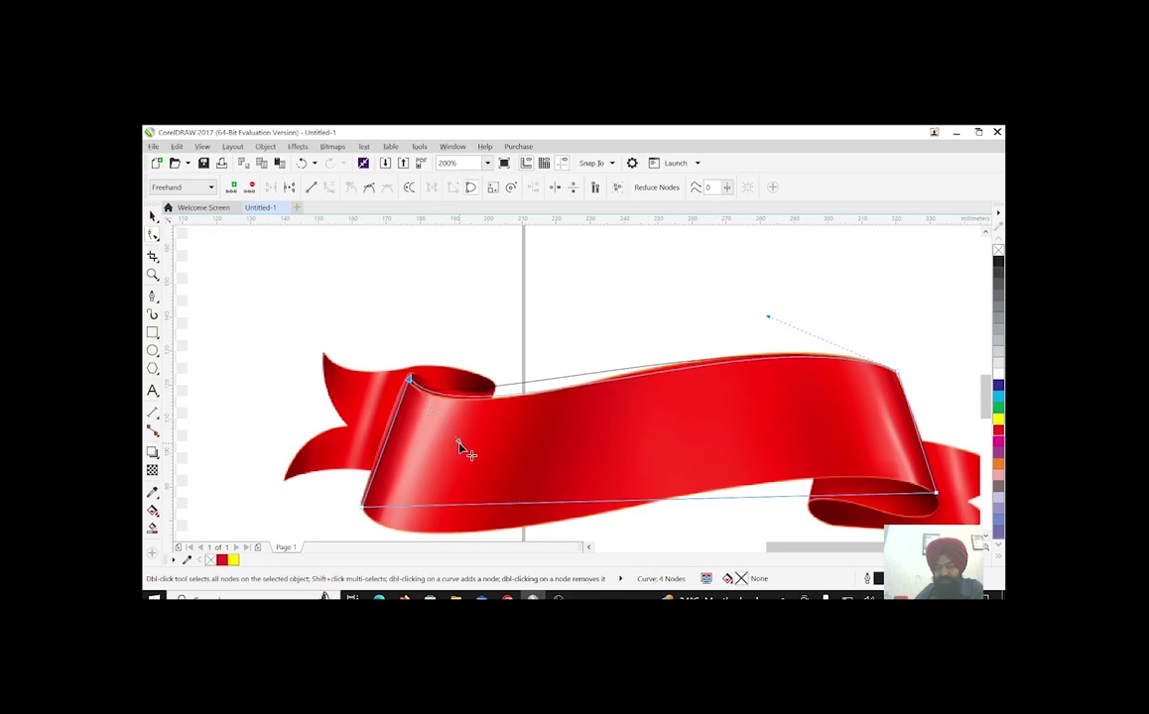
left_click_drag(773, 322, 746, 311)
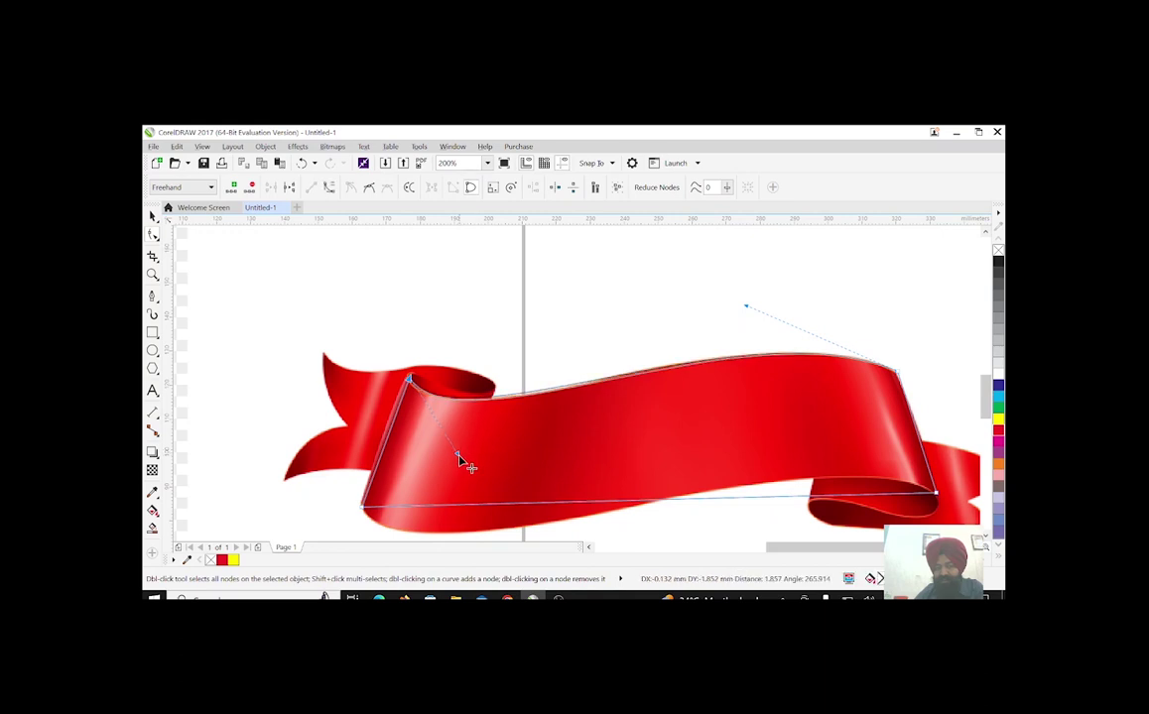
Convert the outline's lower edge to a curve and bend it to follow the bottom of the wavy band
scroll(508, 433, "down", 2)
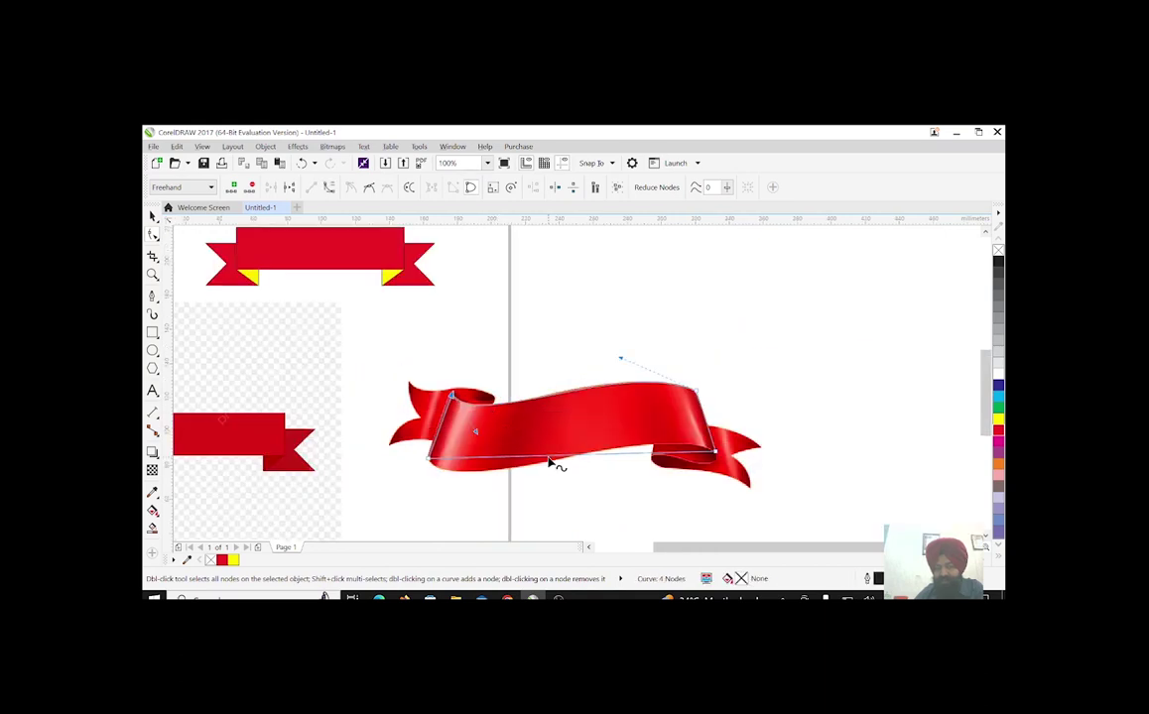
right_click(549, 463)
left_click(547, 447)
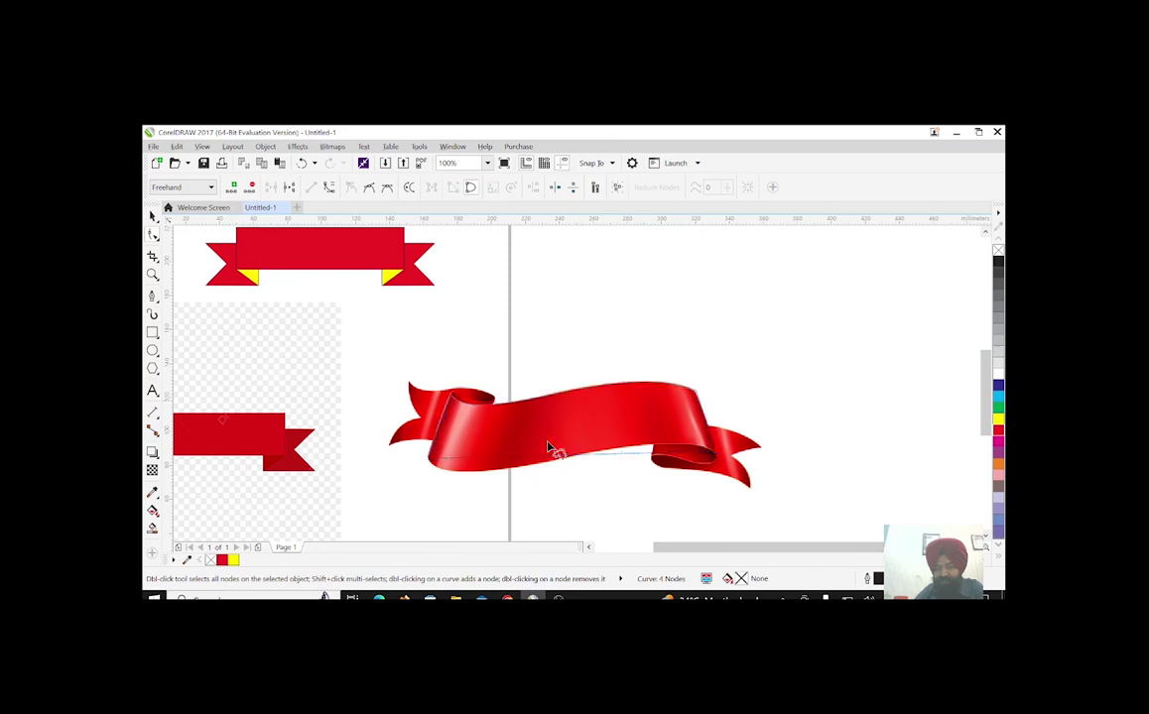
scroll(532, 449, "up", 2)
left_click_drag(547, 421, 385, 489)
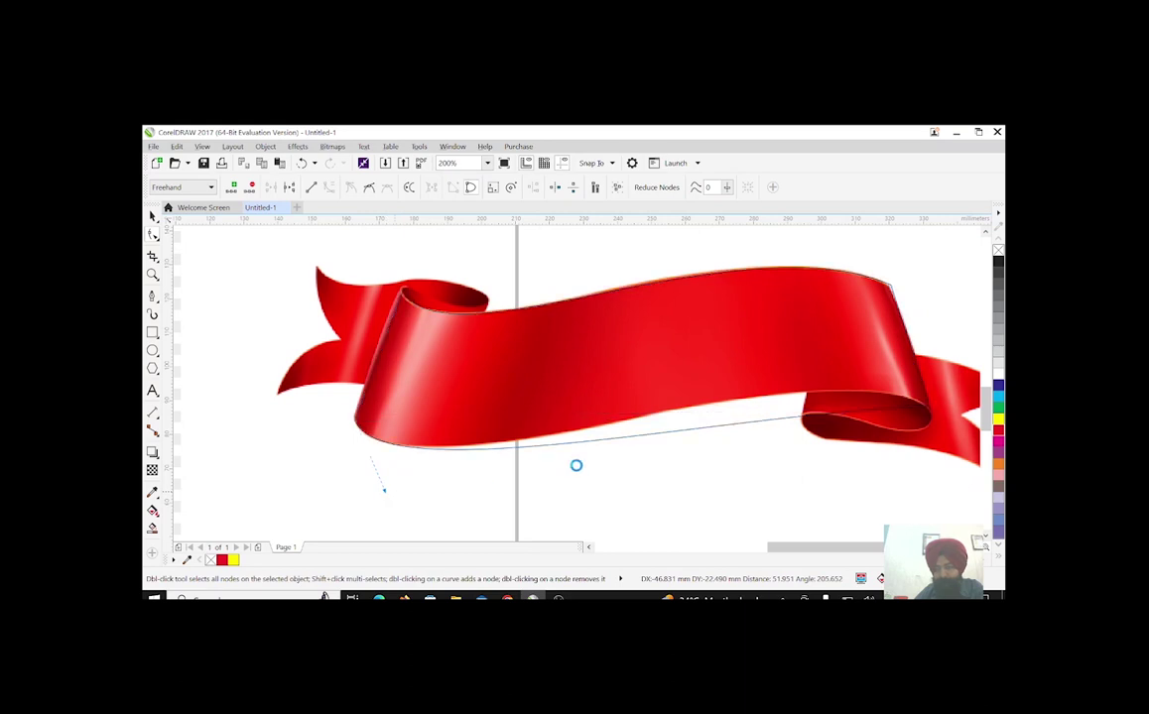
left_click(741, 416)
left_click_drag(795, 372, 860, 346)
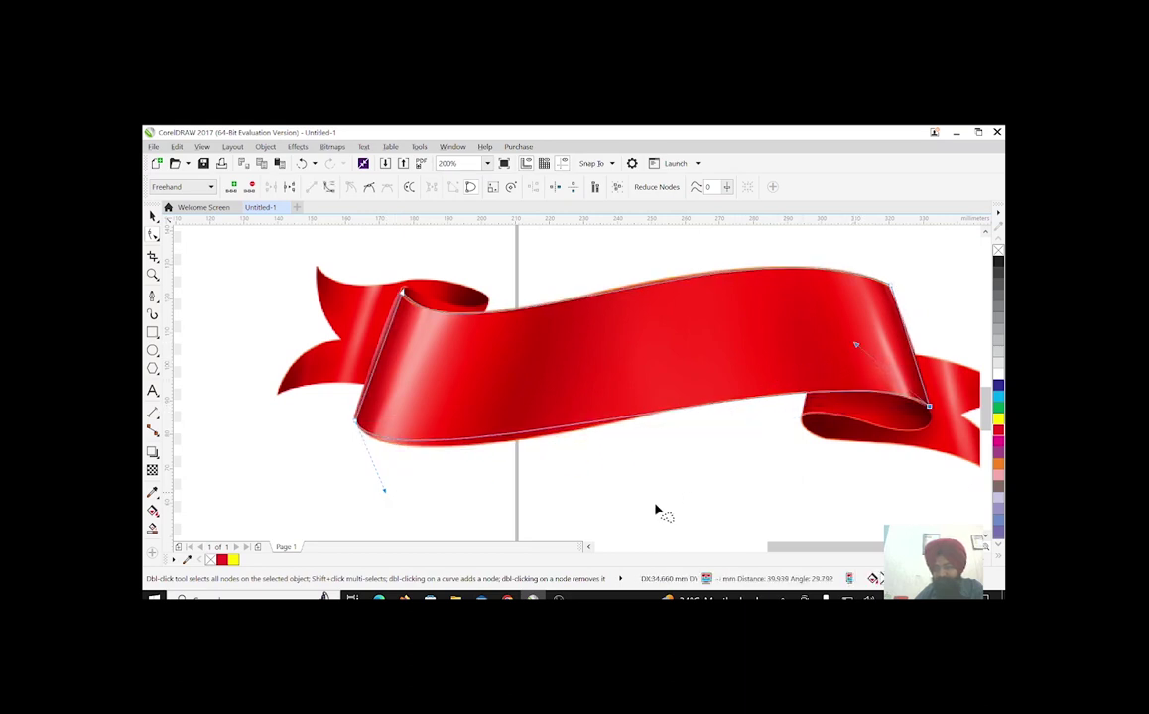
left_click_drag(385, 495, 386, 508)
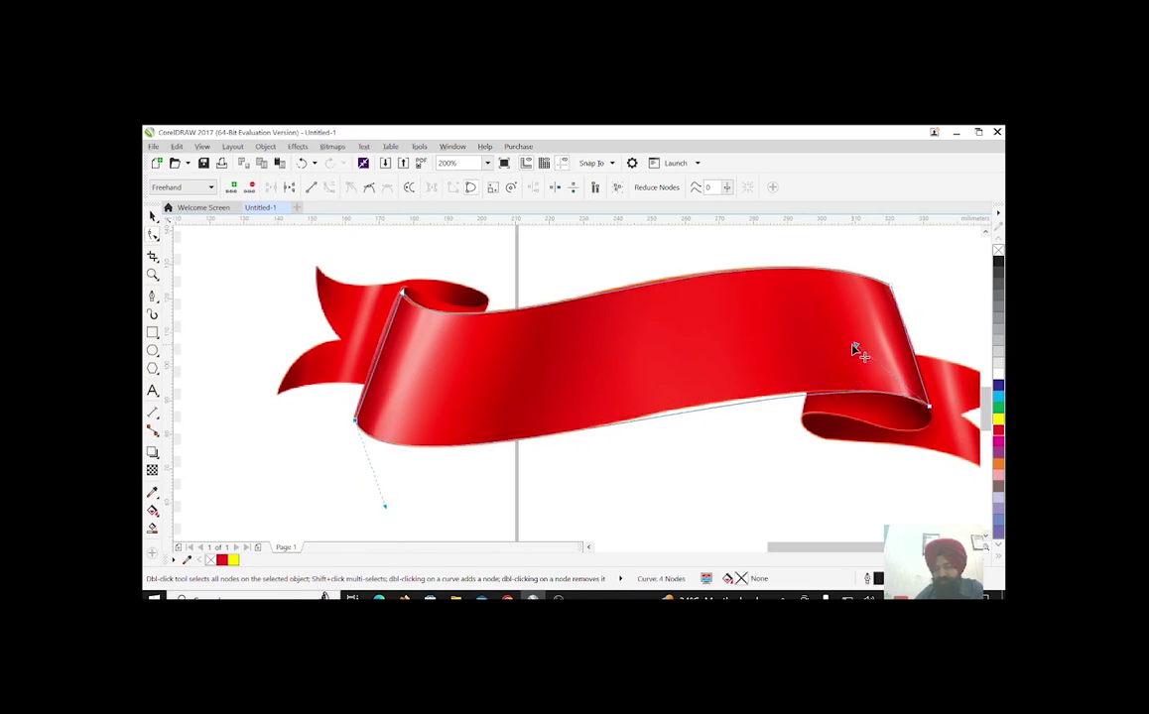
left_click(843, 345)
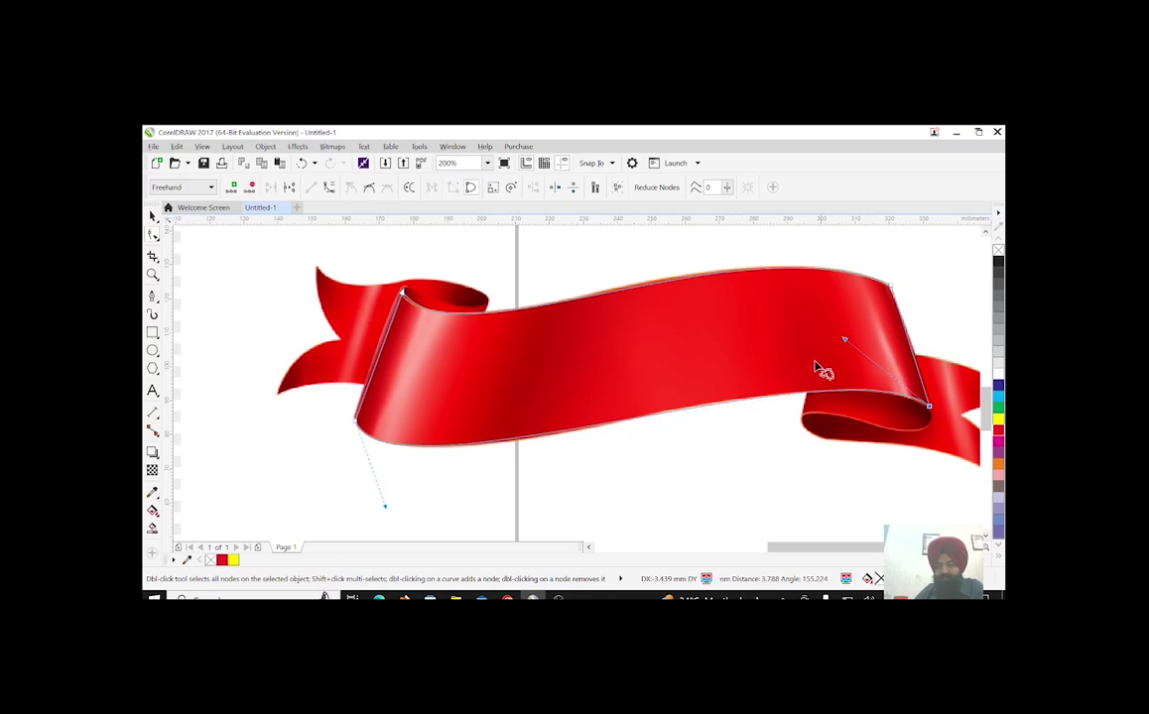
Draw a closed straight-sided outline about 26 by 13 mm over the wavy ribbon's upper-left rolled fold, starting at the band's corner
scroll(661, 338, "down", 2)
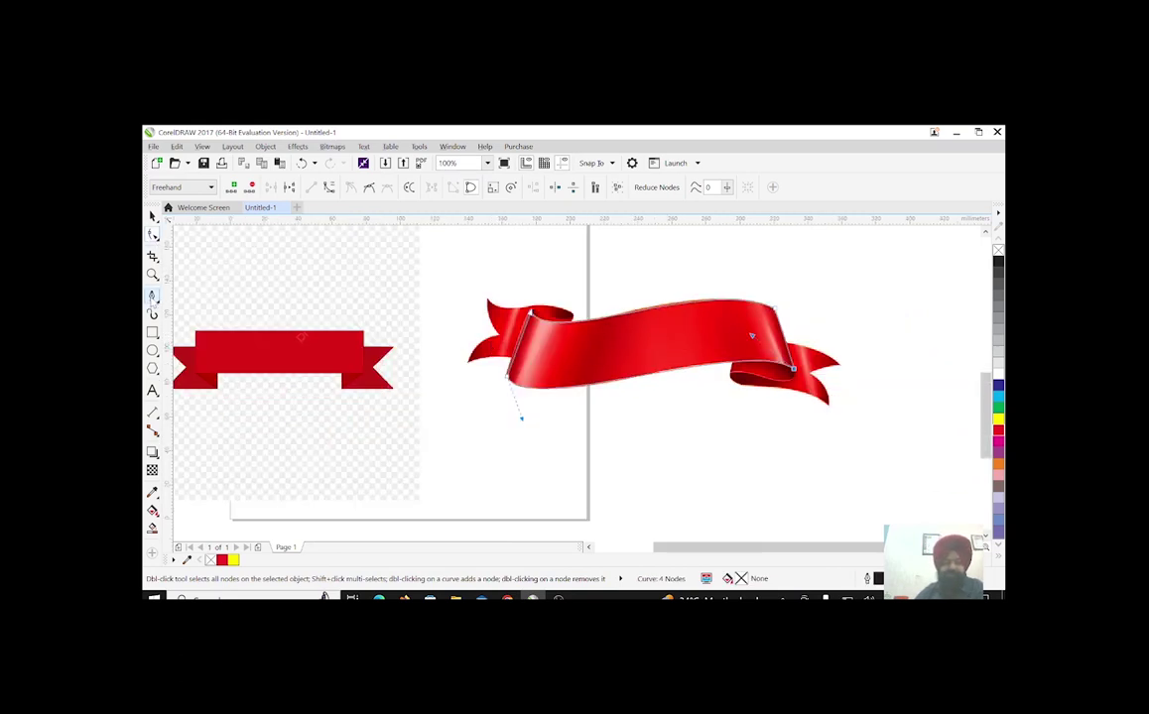
left_click(152, 297)
left_click(195, 370)
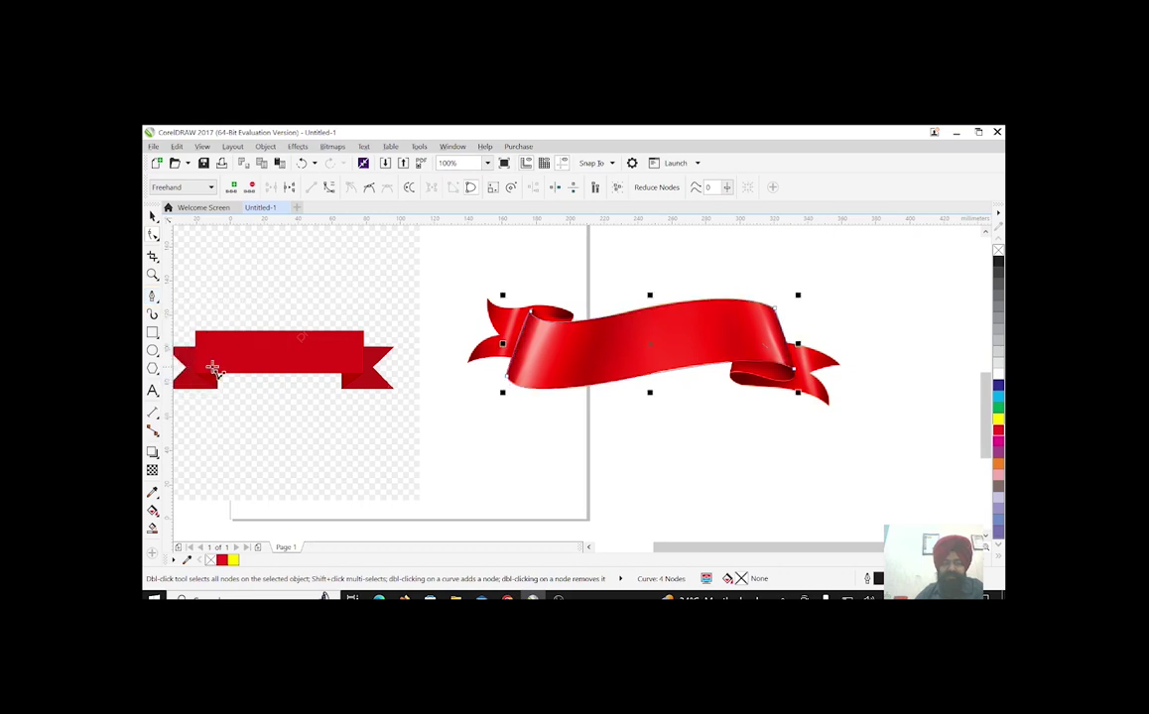
scroll(546, 312, "up", 4)
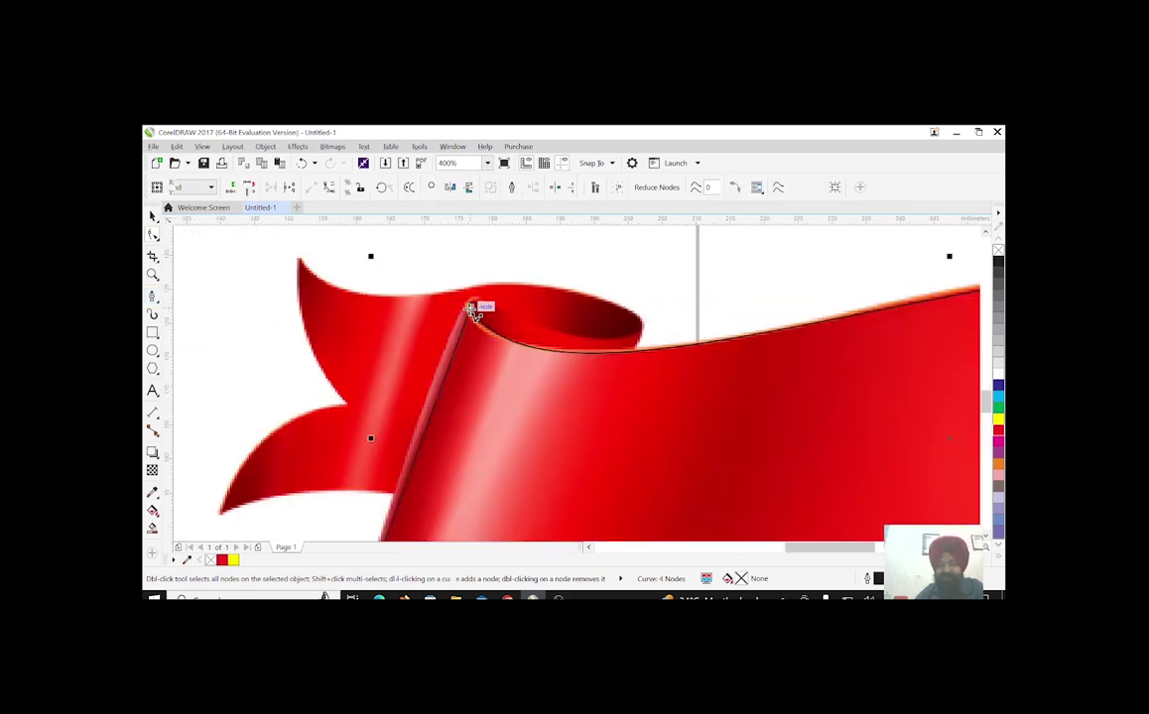
key("F5")
left_click(470, 308)
left_click(643, 330)
left_click(473, 399)
left_click(472, 309)
scroll(470, 308, "down", 2)
scroll(518, 325, "down", 1)
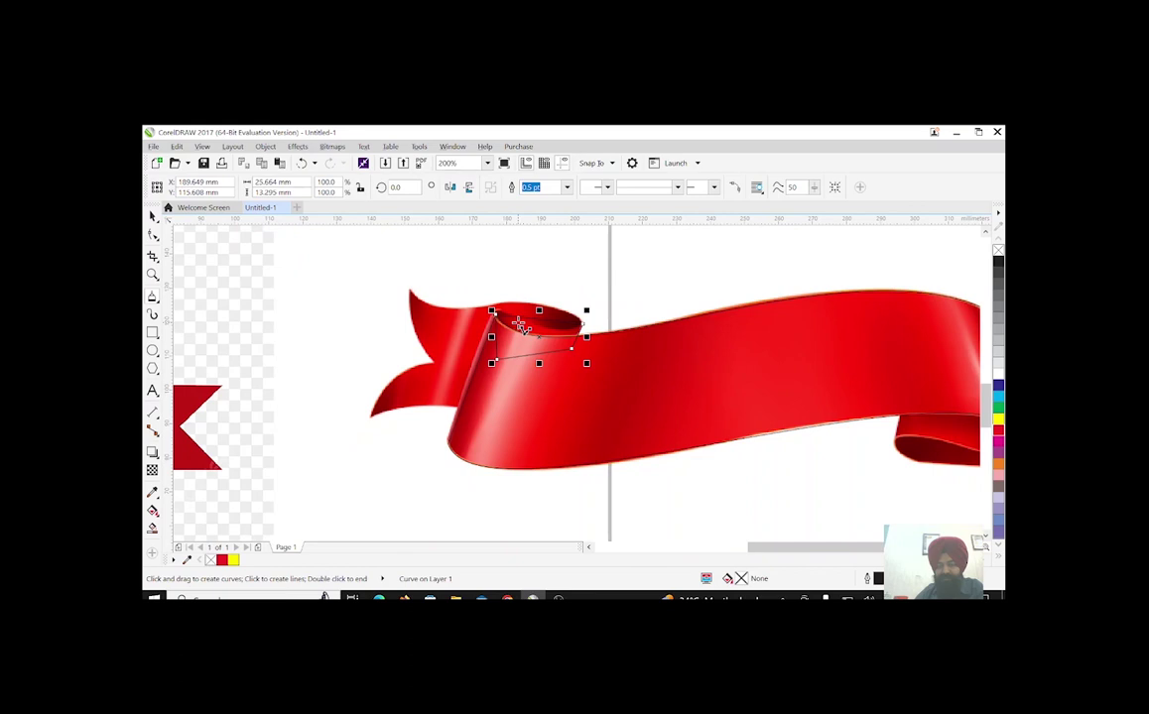
Draw a closed five-cornered straight-sided outline about 62.5 by 37.4 mm around the wavy ribbon's left swallowtail, starting at the rolled fold's right end
scroll(518, 325, "up", 2)
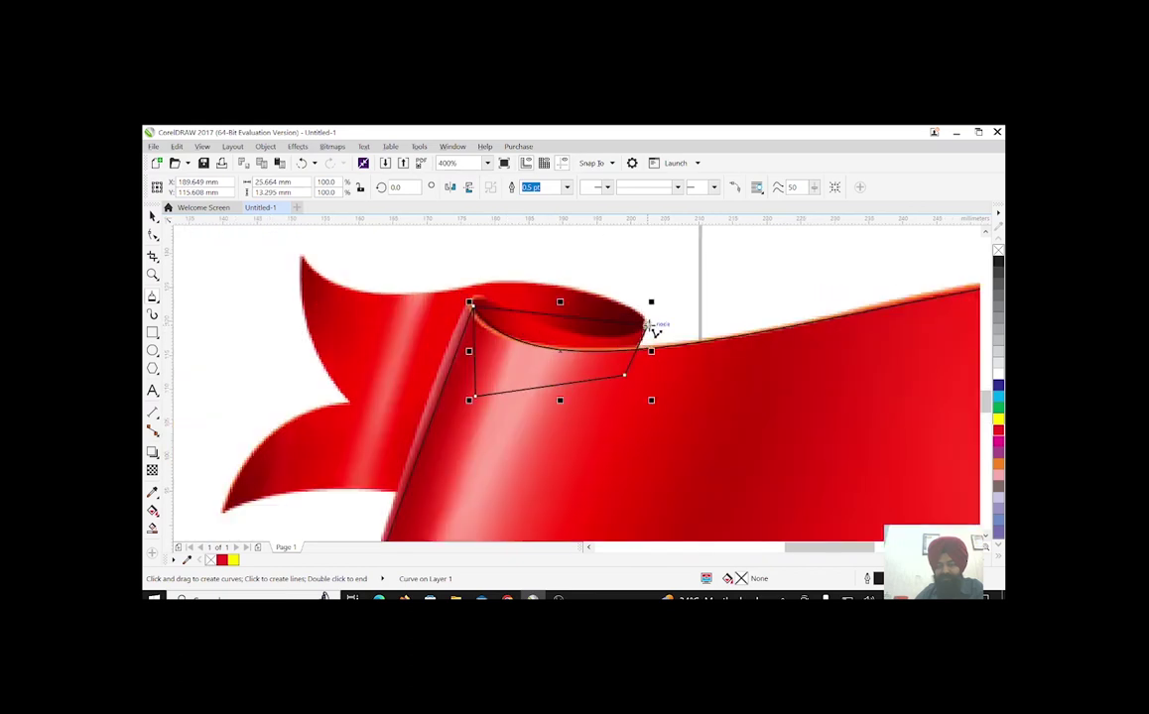
left_click(613, 289)
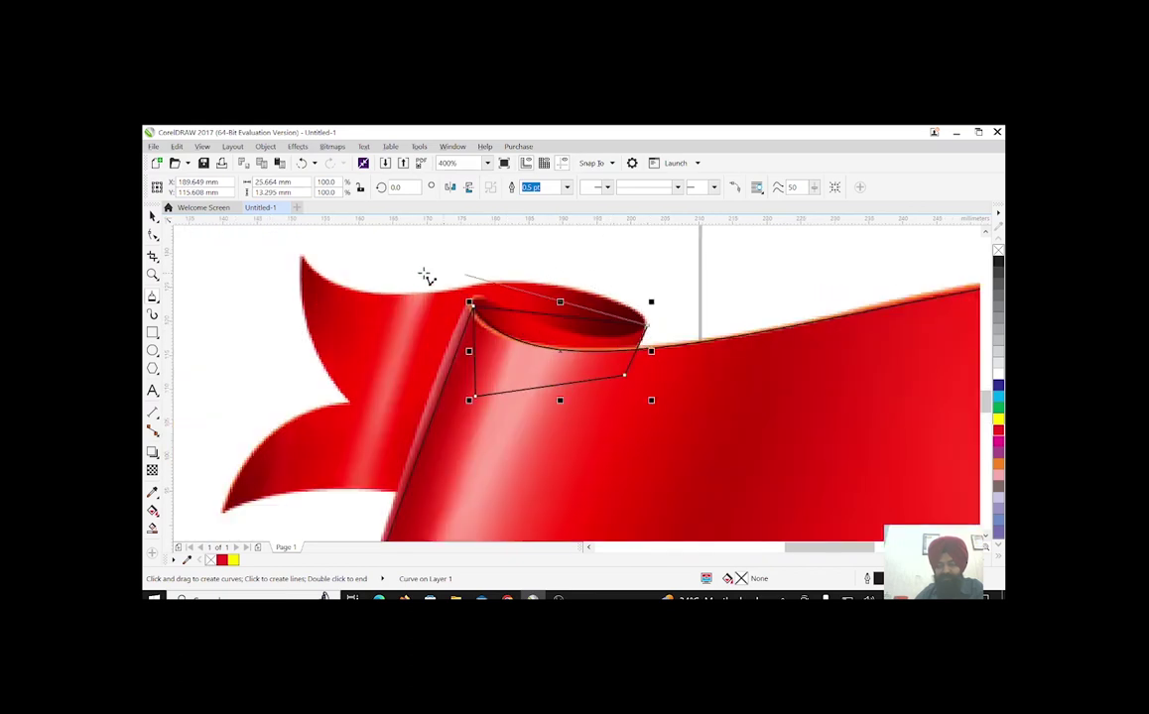
left_click(302, 261)
left_click(349, 401)
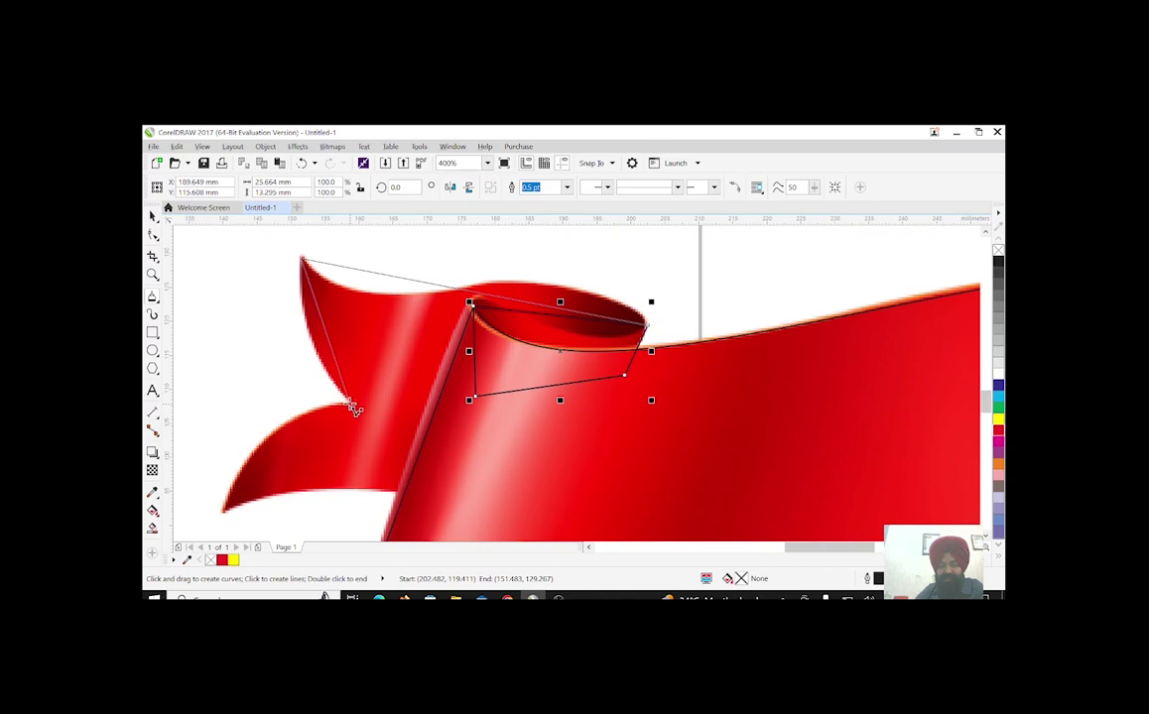
left_click(225, 509)
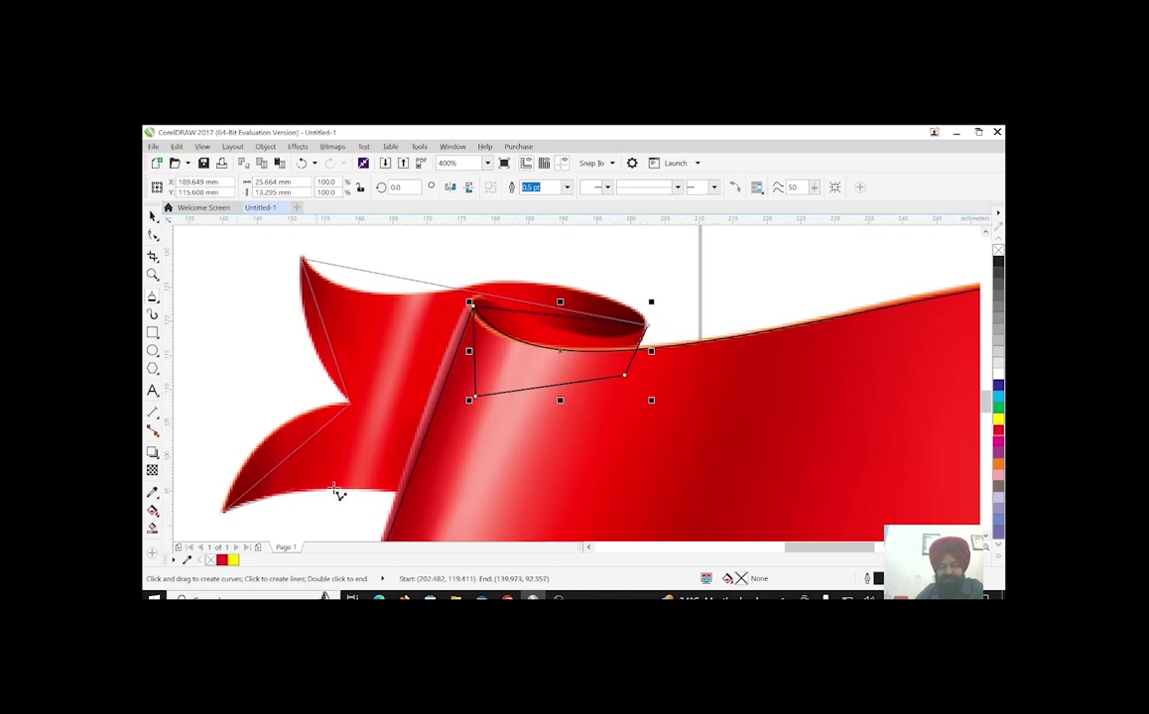
left_click(409, 492)
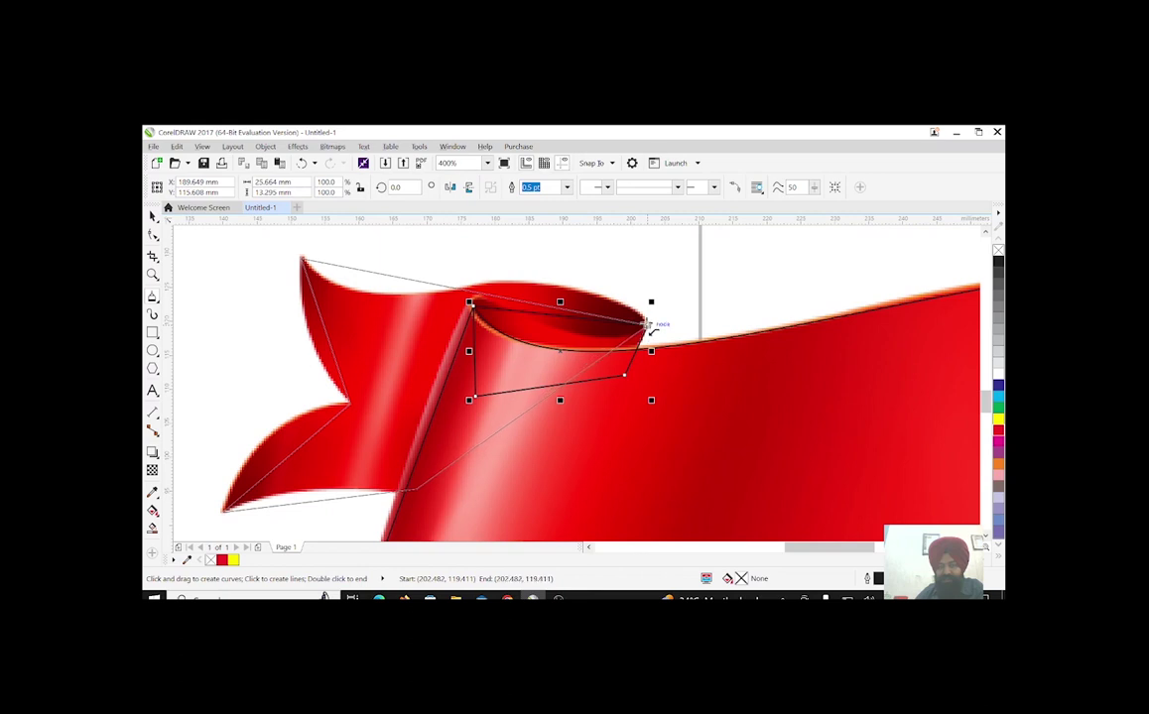
left_click(645, 324)
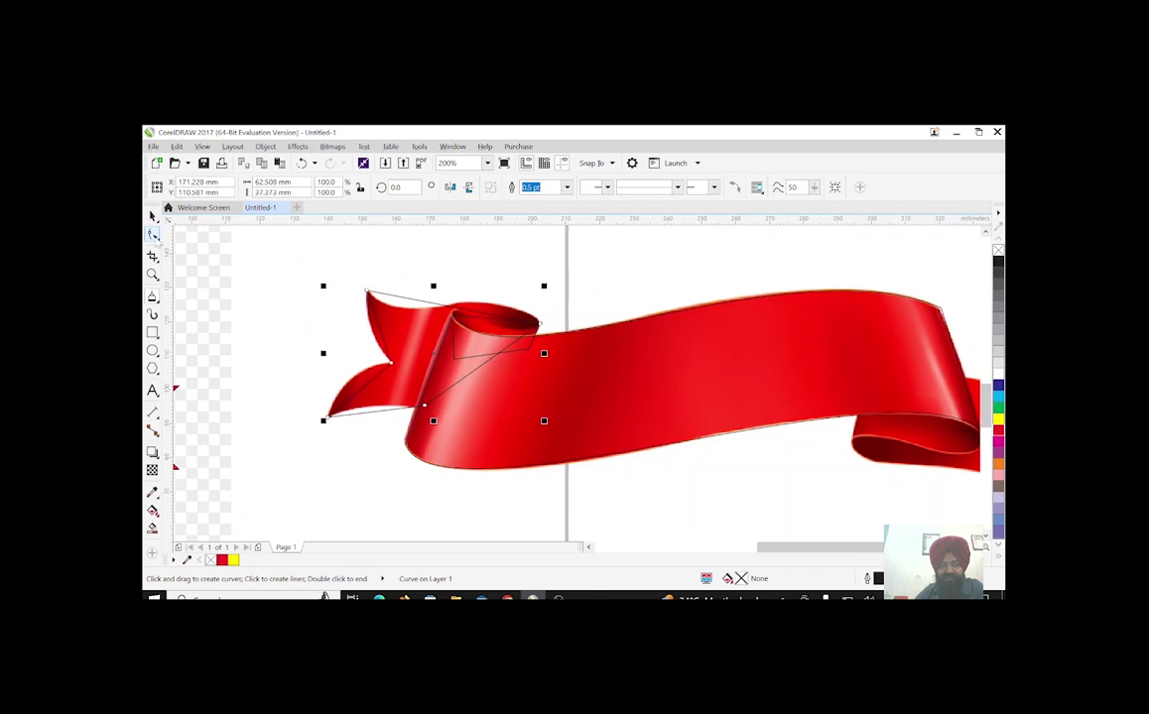
Convert the rolled-fold outline's upper edge to a curve and shape it along the fold's dark inner boundary
left_click(152, 236)
scroll(433, 317, "up", 4)
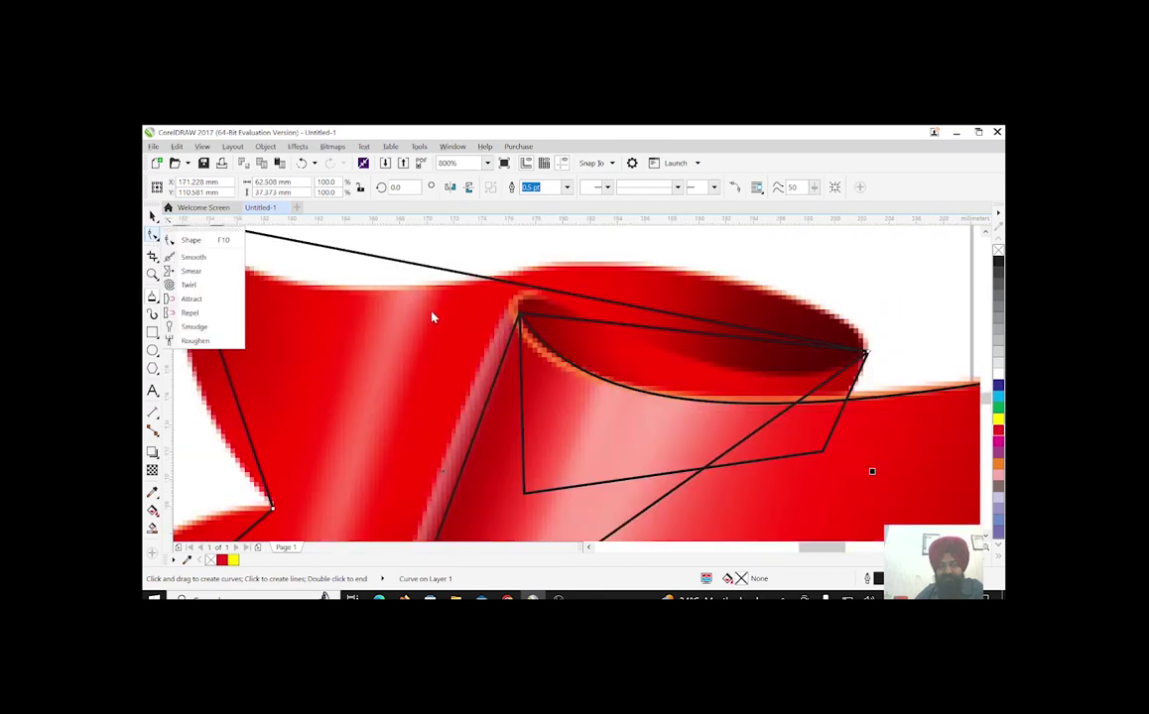
left_click(574, 323)
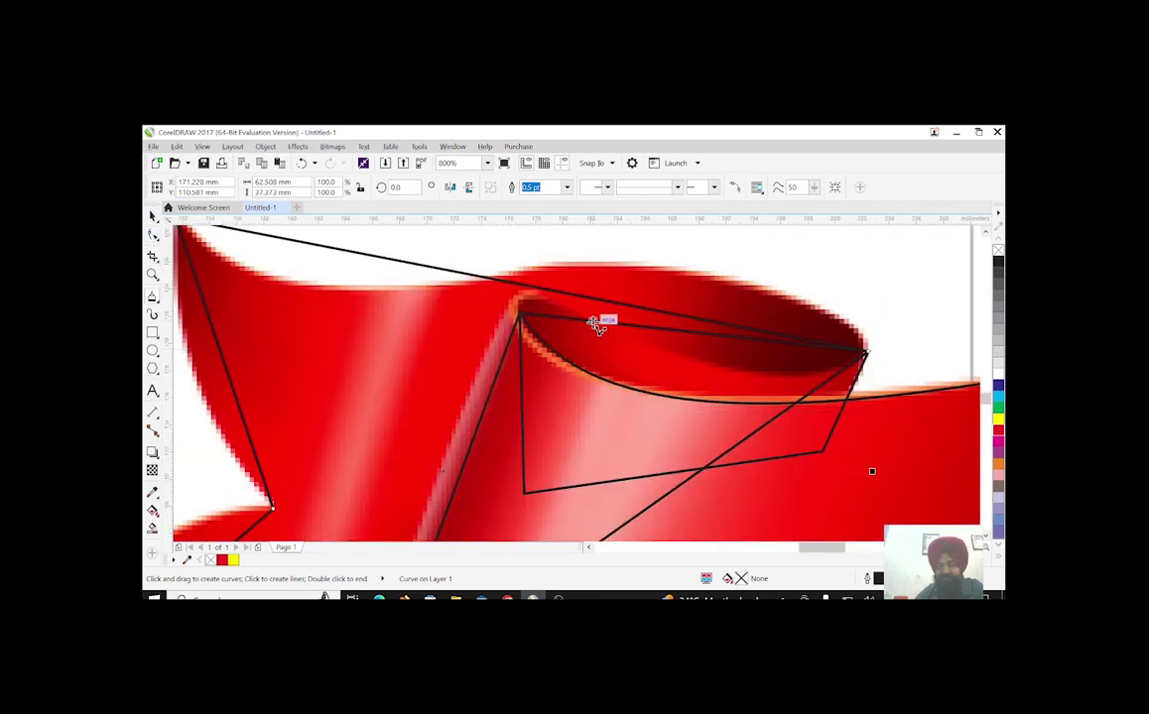
left_click(153, 236)
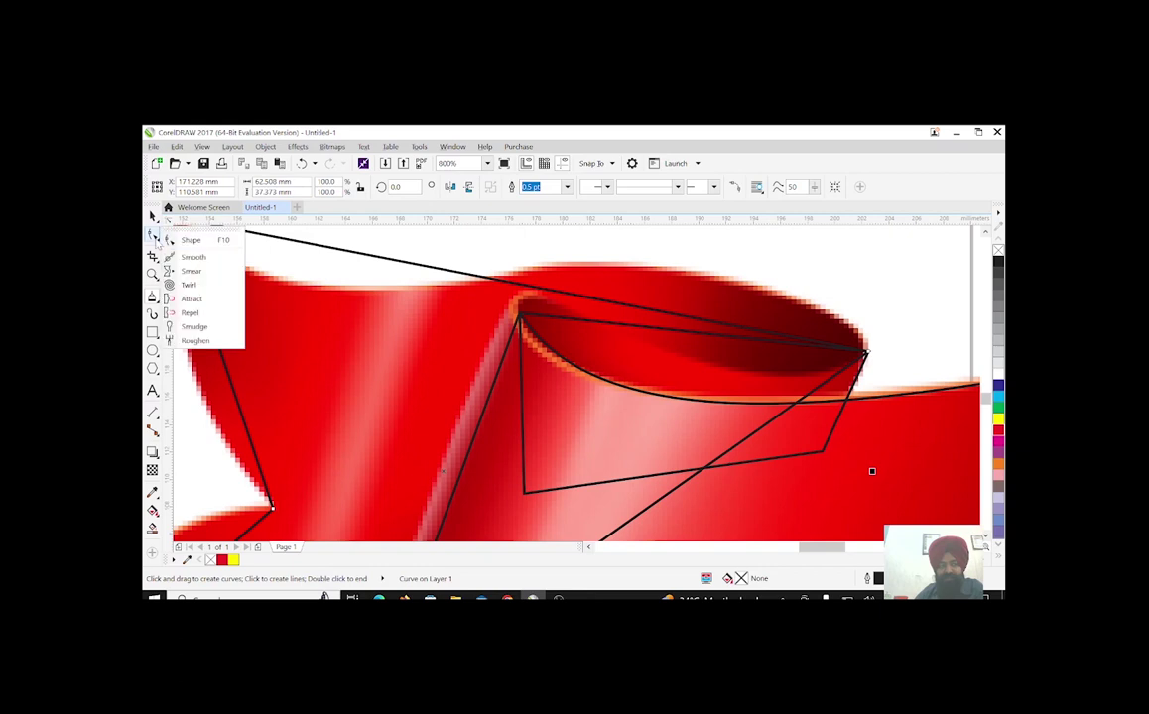
left_click(190, 241)
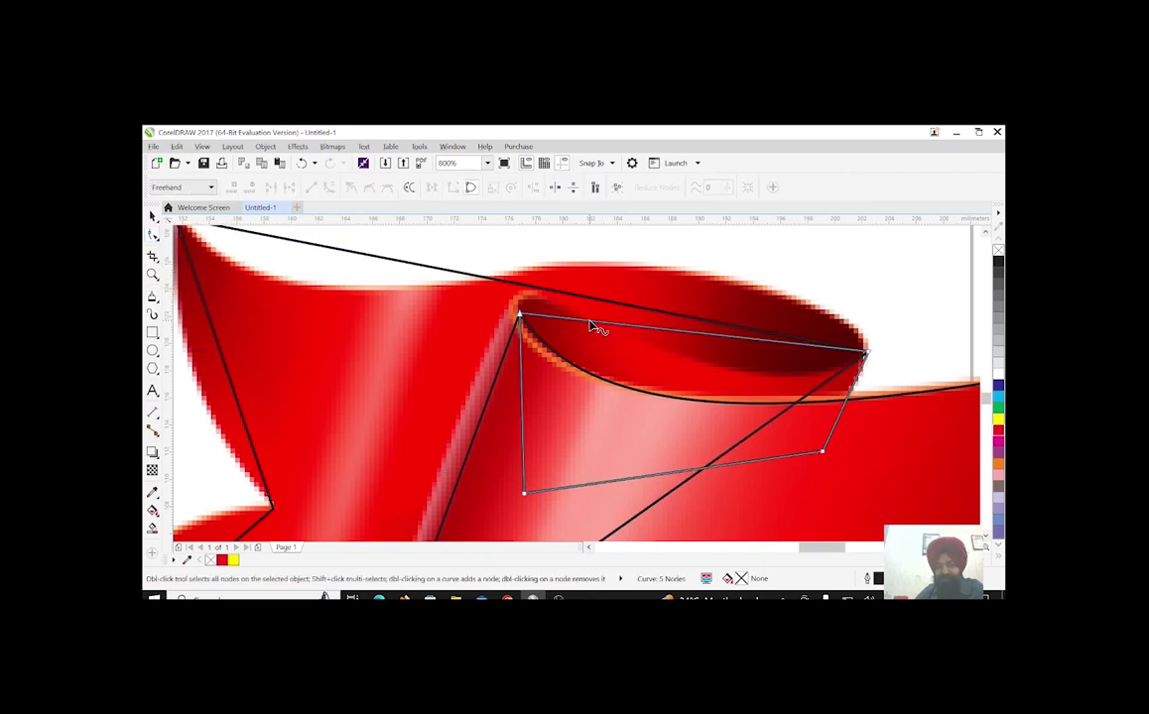
right_click(592, 324)
left_click(619, 376)
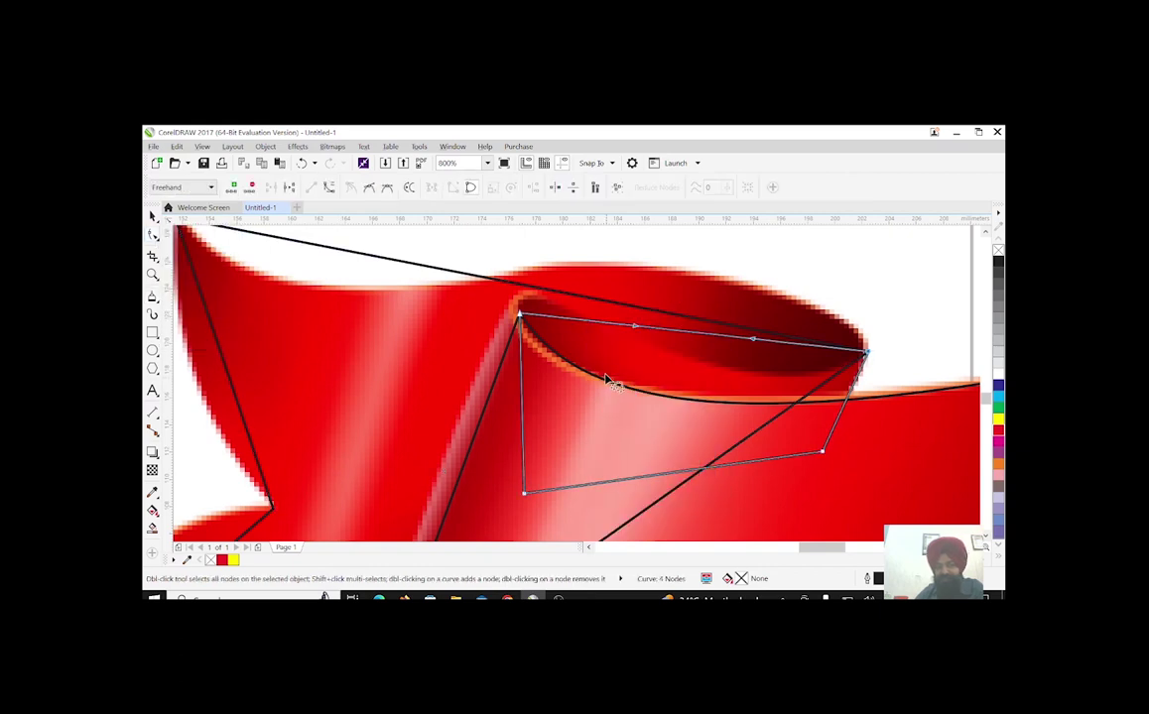
left_click_drag(633, 330, 779, 436)
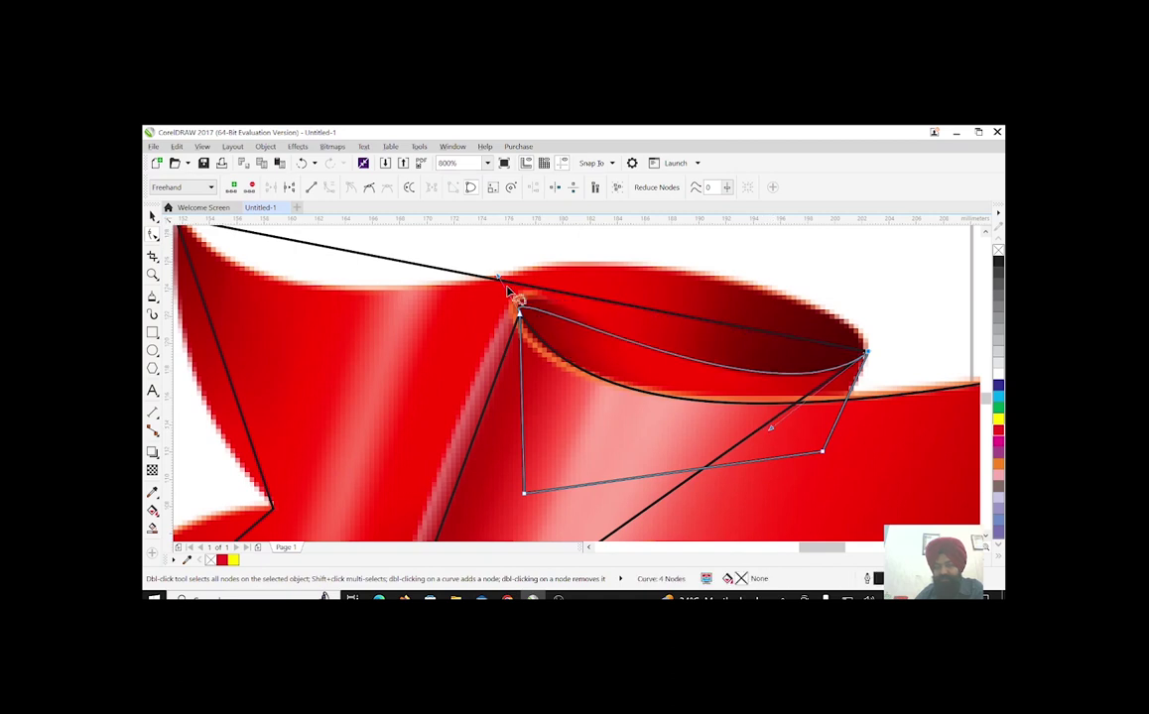
left_click_drag(501, 282, 510, 256)
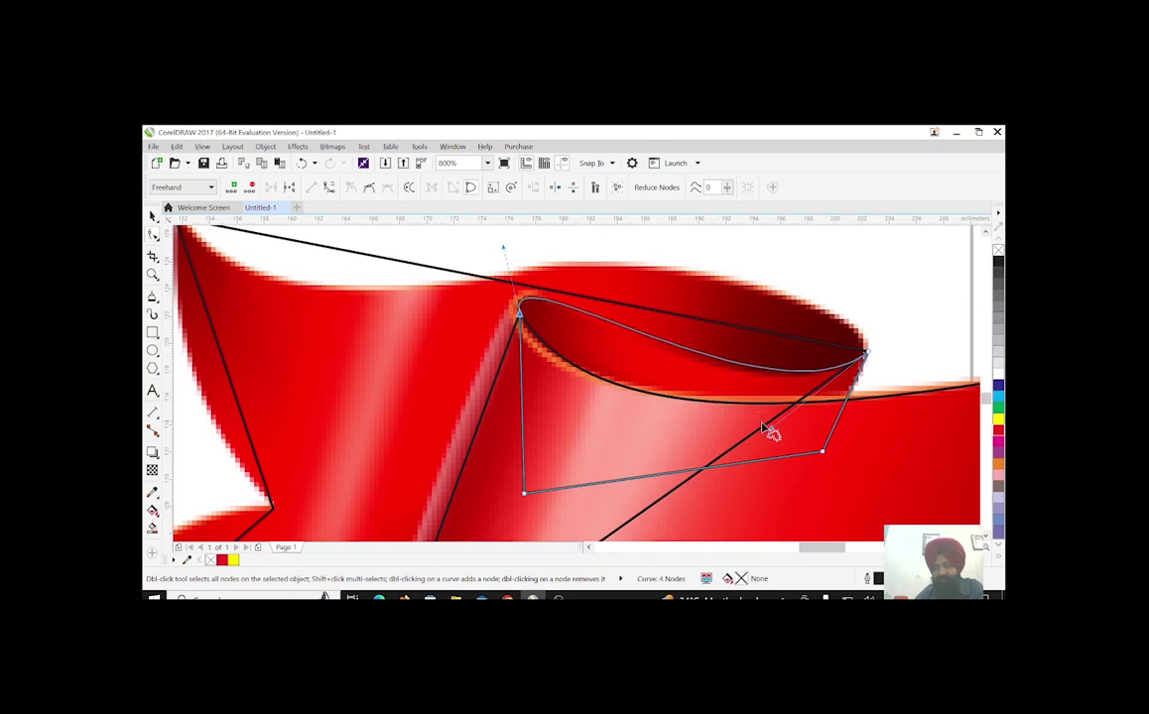
left_click_drag(764, 438, 754, 441)
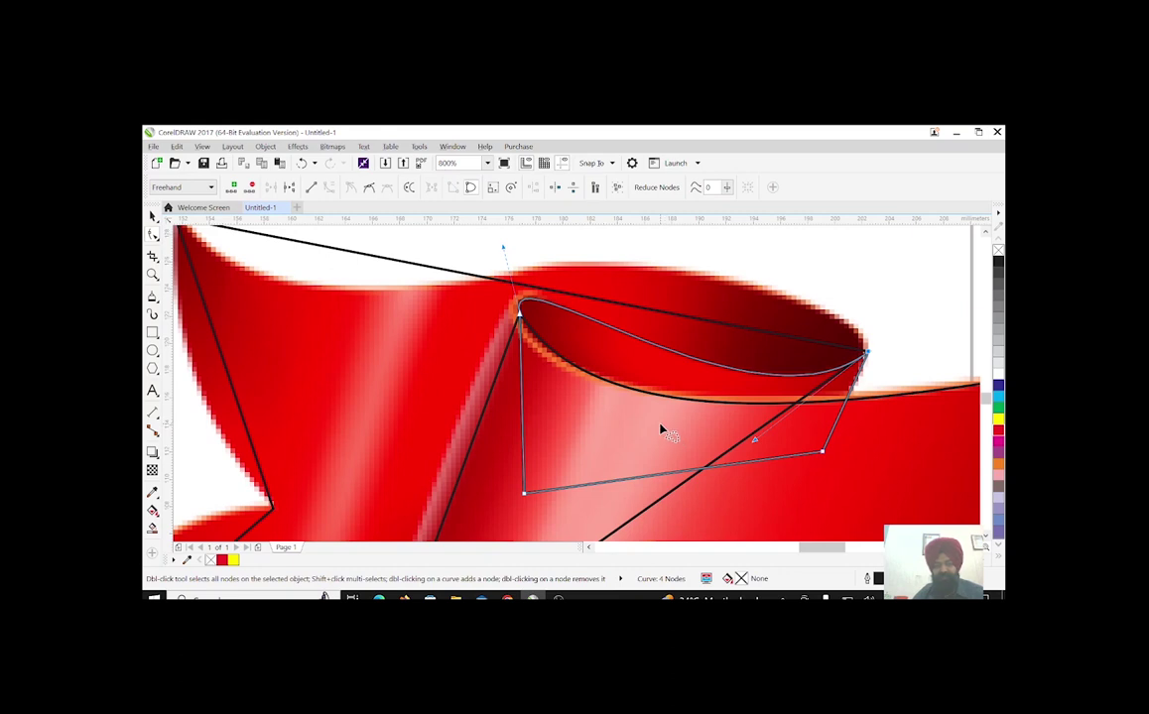
Convert the left tail outline's upper edge to a curve and bend it to follow the tail and the top of the roll
right_click(328, 249)
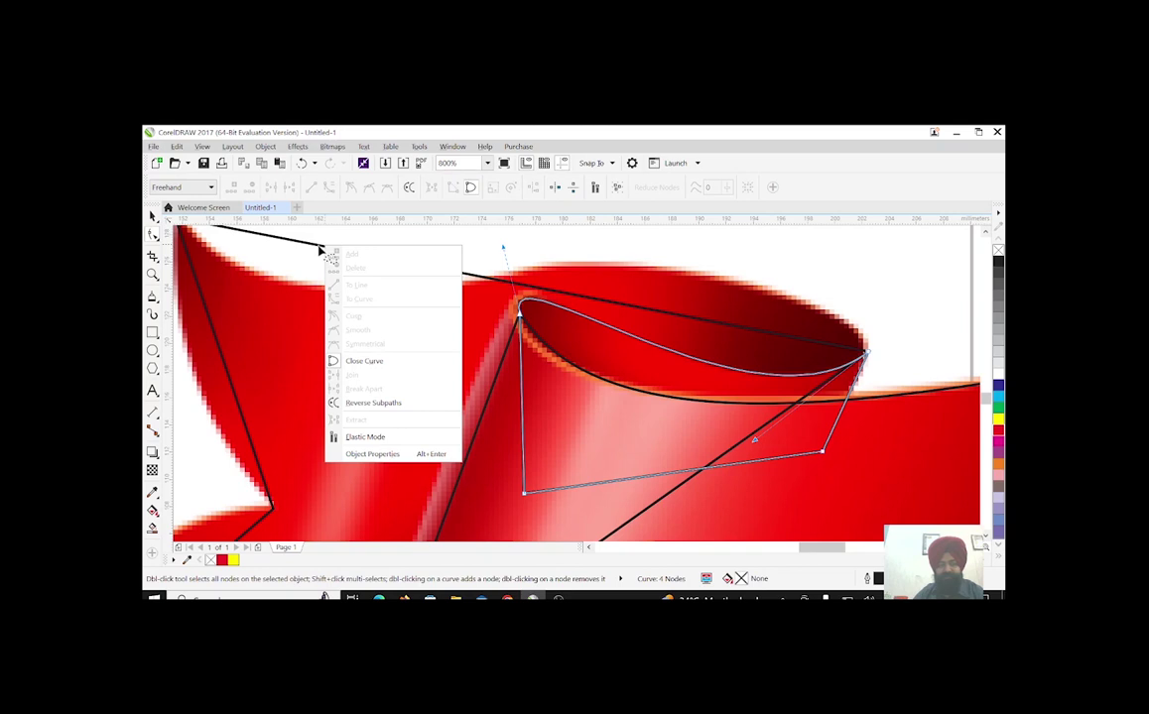
right_click(320, 248)
right_click(322, 250)
left_click(490, 285)
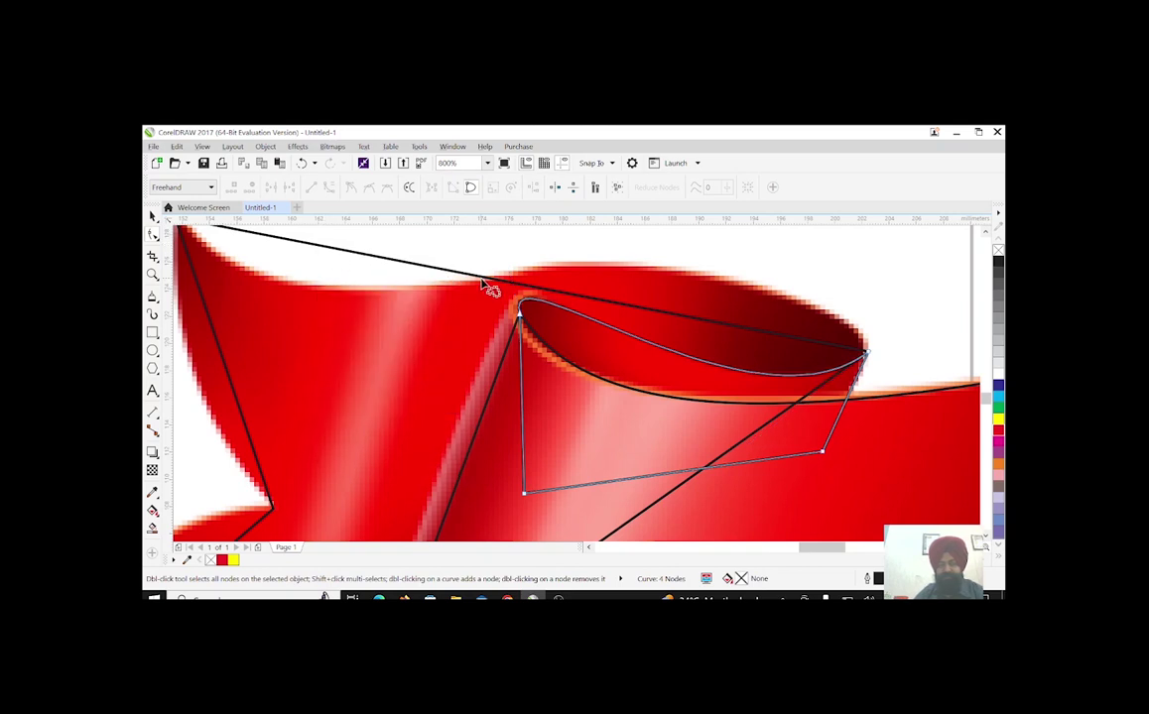
left_click(481, 278)
right_click(480, 277)
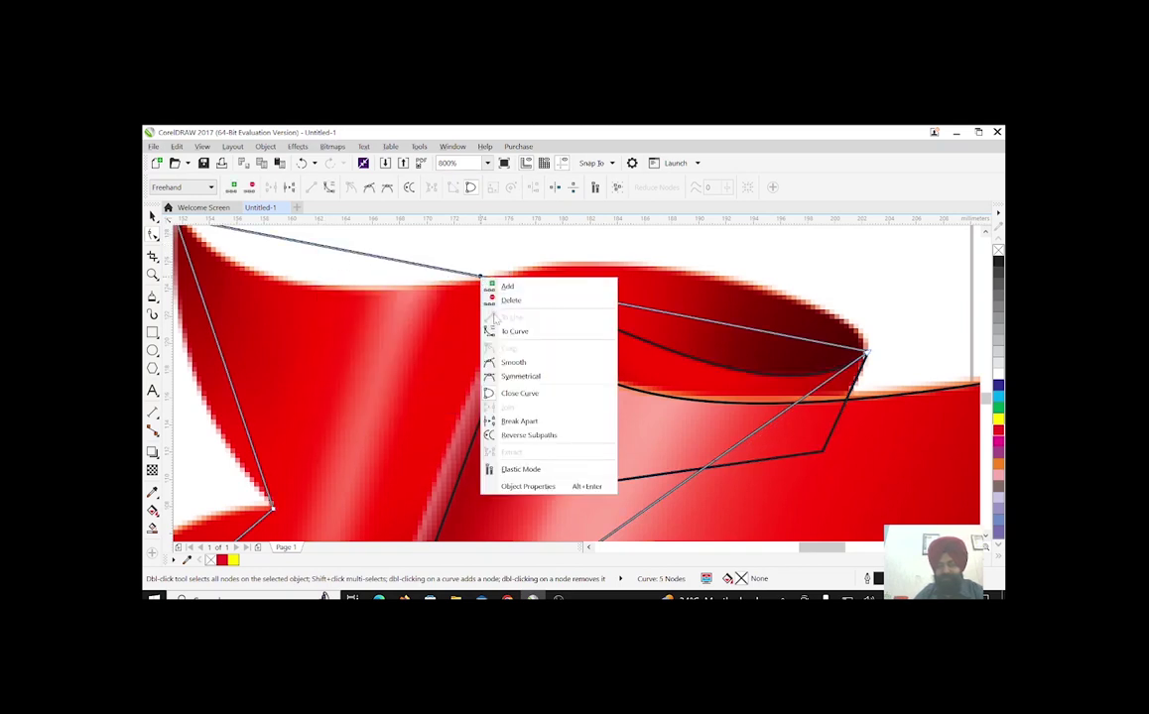
left_click(514, 330)
scroll(448, 298, "down", 2)
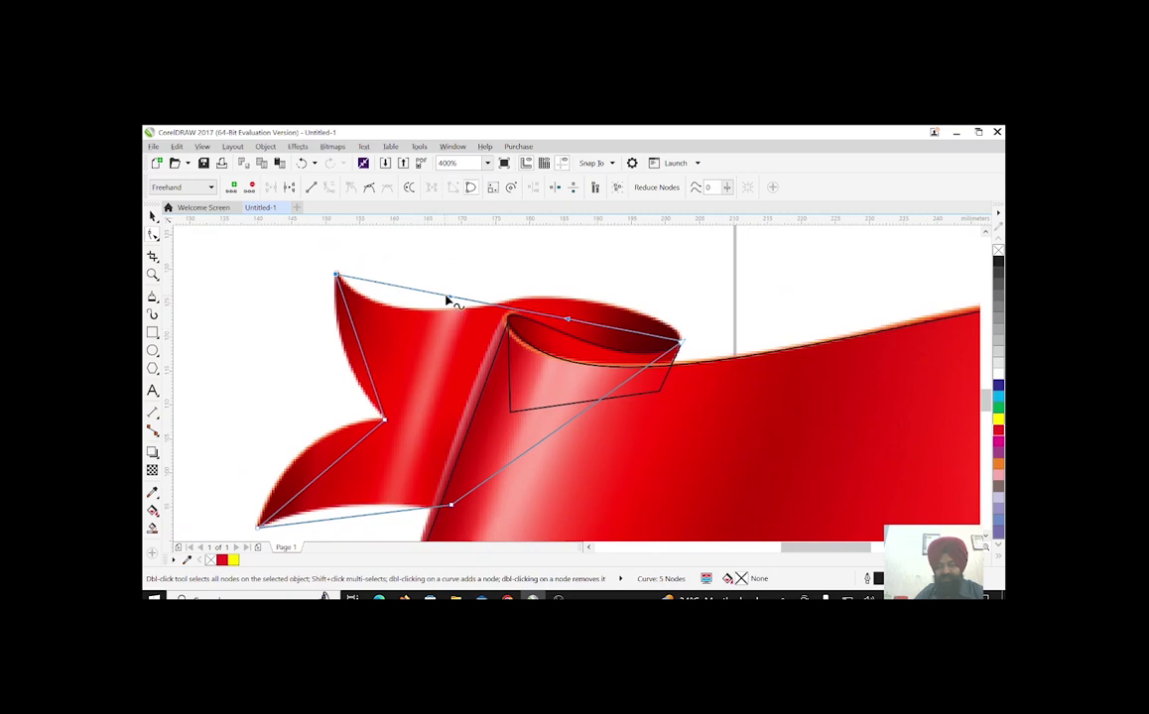
left_click_drag(449, 299, 417, 322)
left_click_drag(569, 323, 630, 266)
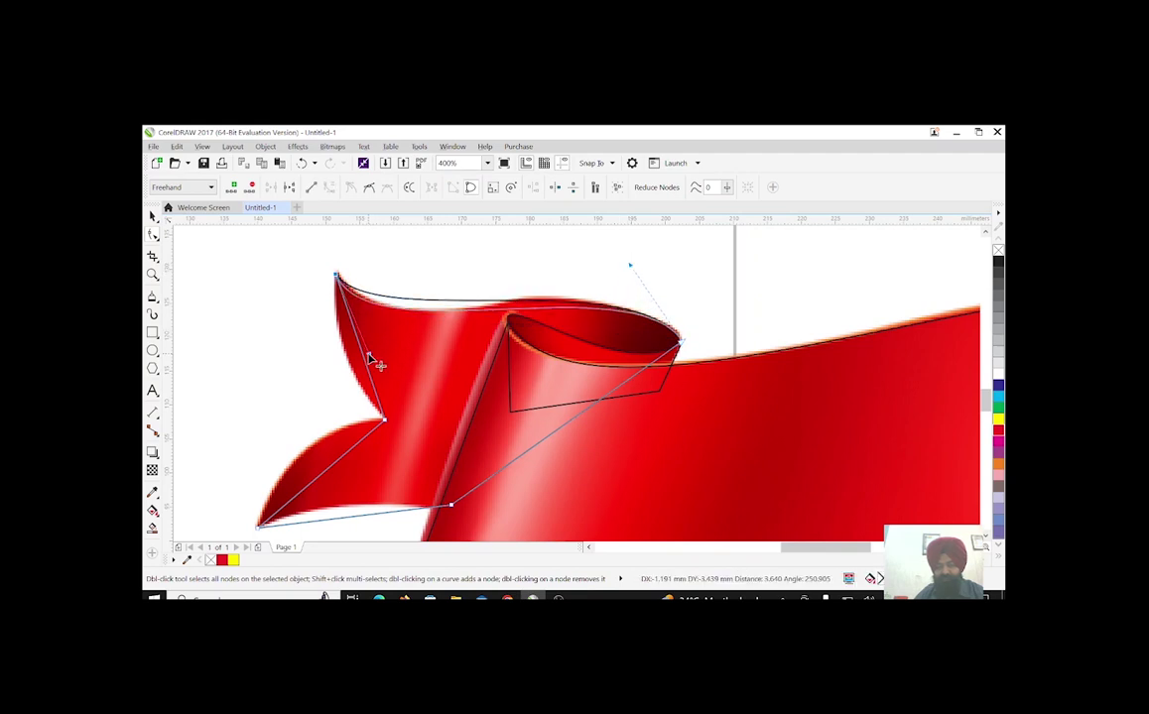
left_click_drag(629, 268, 629, 248)
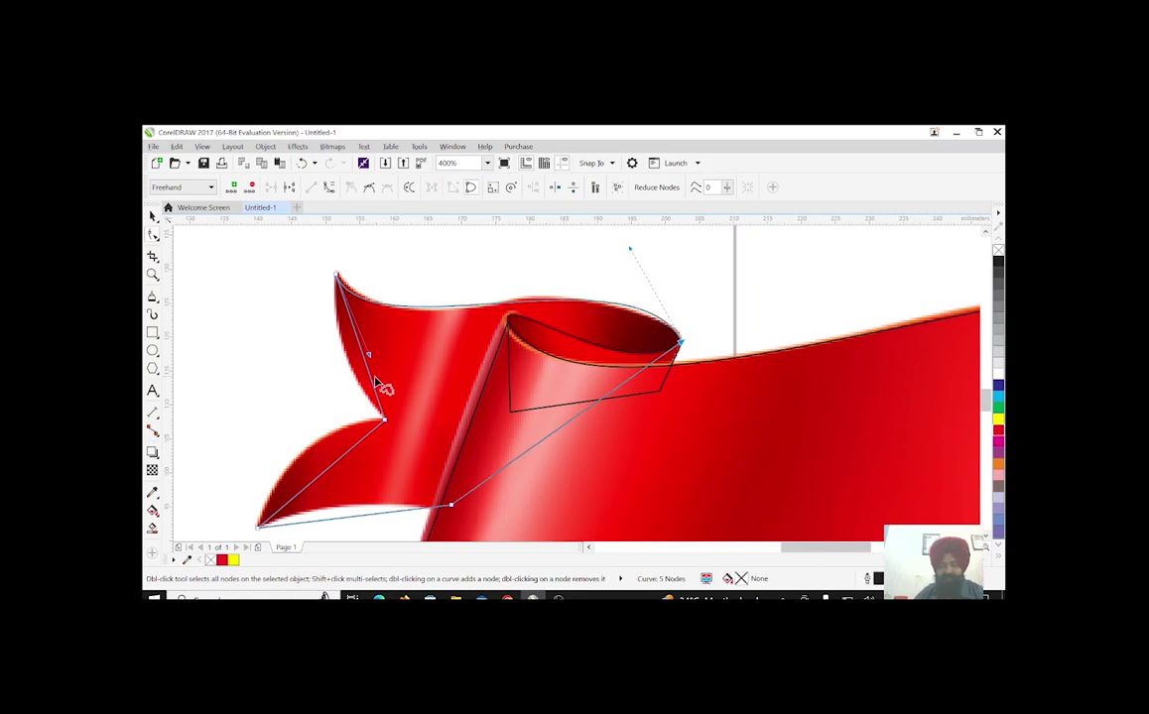
Convert the left tail's two notch edges to curves and bend them to follow the swallowtail cut
right_click(337, 347)
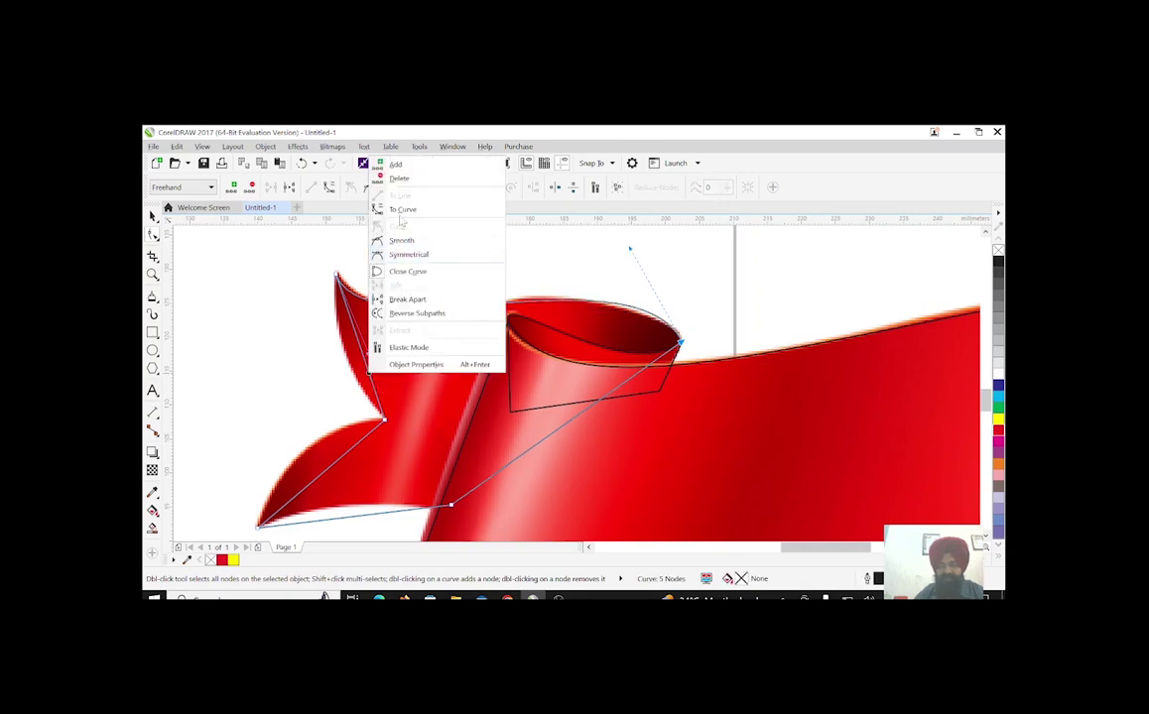
left_click(365, 198)
left_click(321, 311)
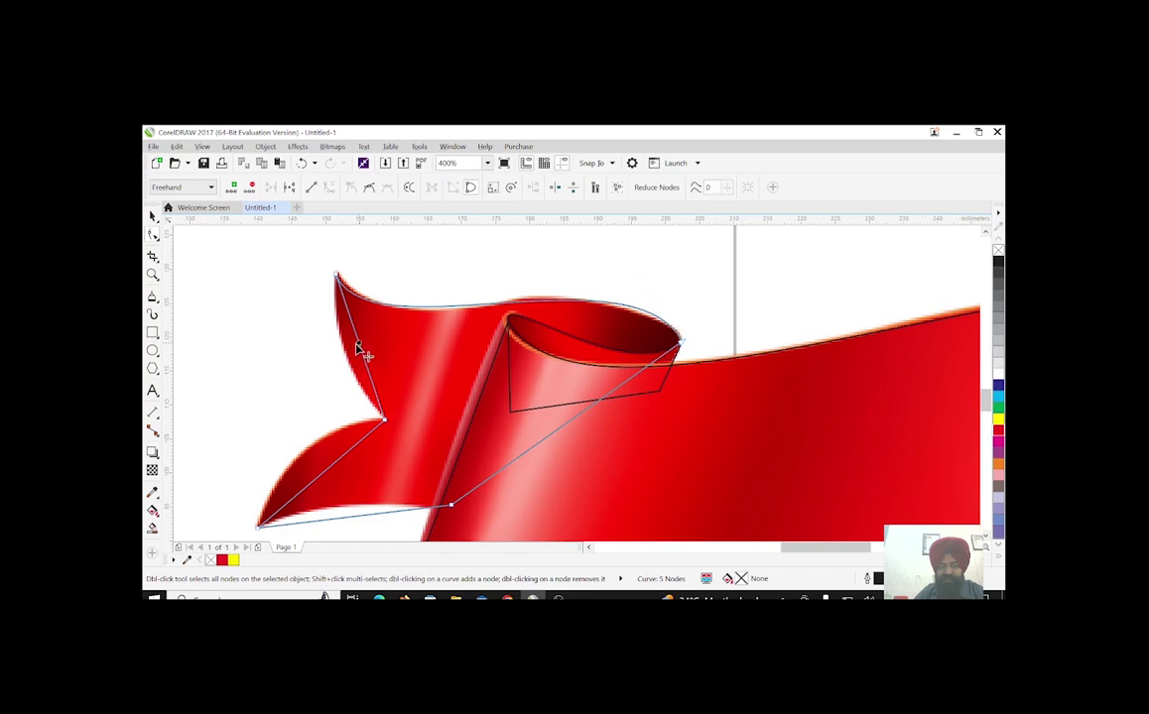
left_click(332, 473)
right_click(332, 473)
left_click(342, 301)
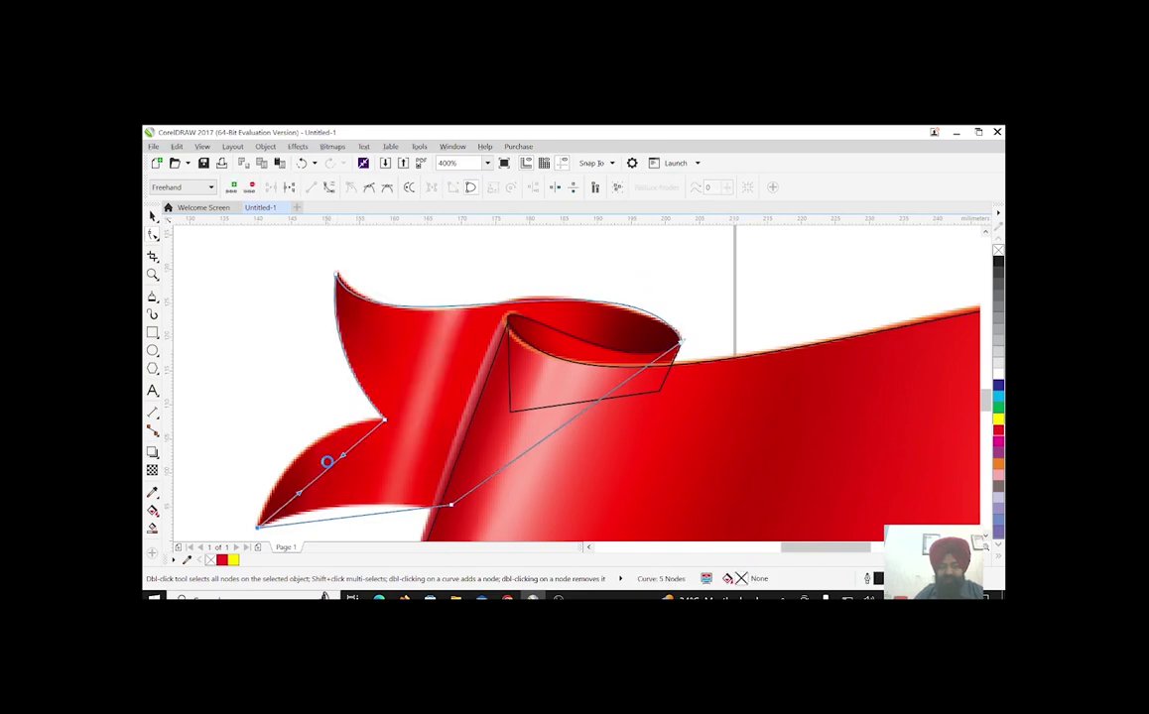
left_click_drag(321, 482, 302, 454)
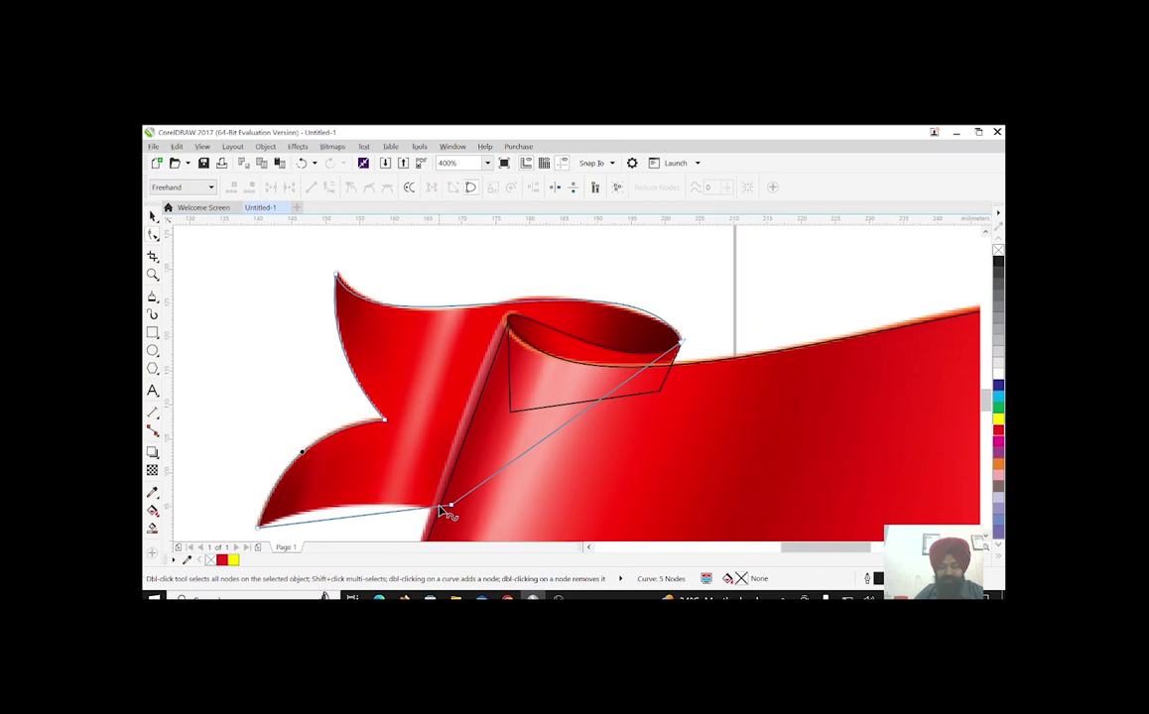
Convert the left tail's bottom edge to a curve and bend it up to match the ribbon
right_click(348, 523)
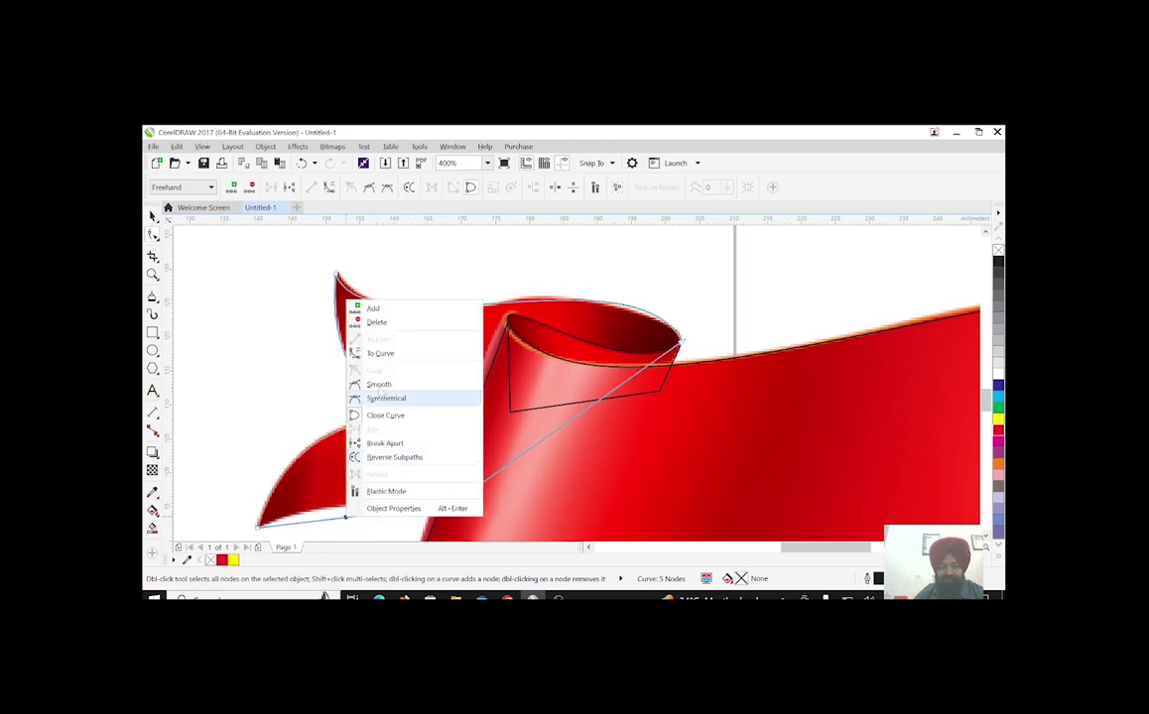
left_click(365, 346)
left_click_drag(367, 521, 365, 509)
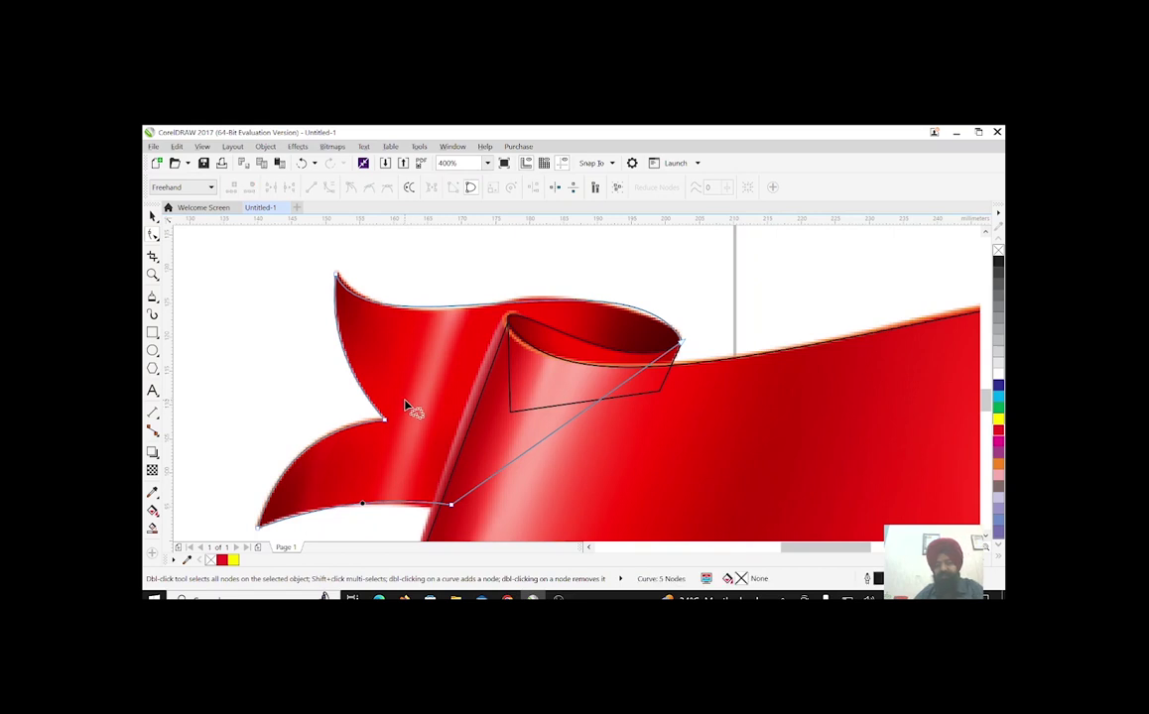
Move the wavy ribbon reference bitmap to the right, clear of the traced outlines
scroll(365, 359, "down", 1)
left_click(152, 215)
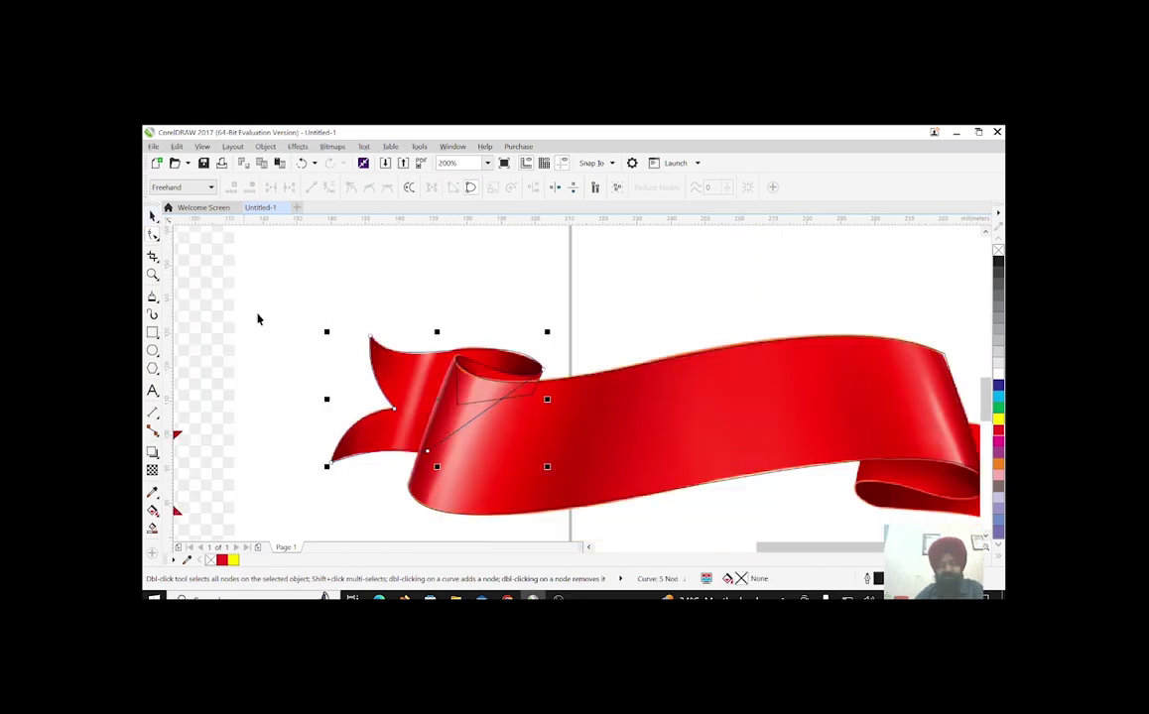
scroll(259, 313, "down", 1)
left_click(512, 452)
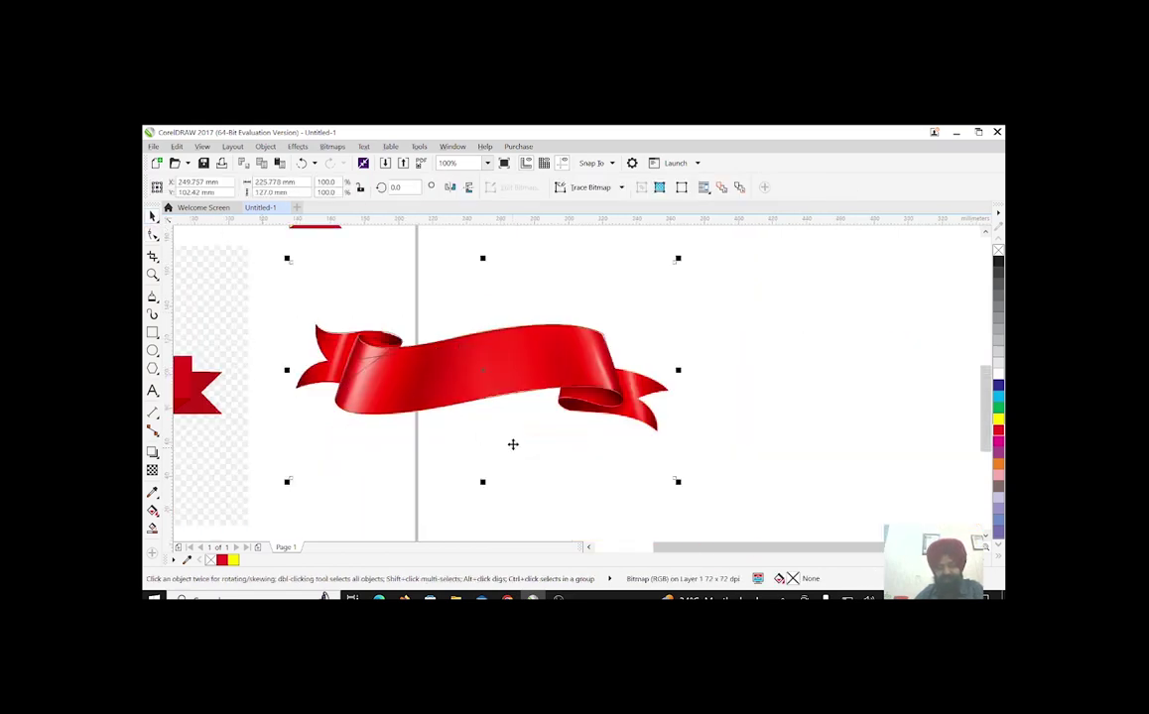
left_click_drag(645, 417, 795, 442)
left_click_drag(694, 396, 878, 387)
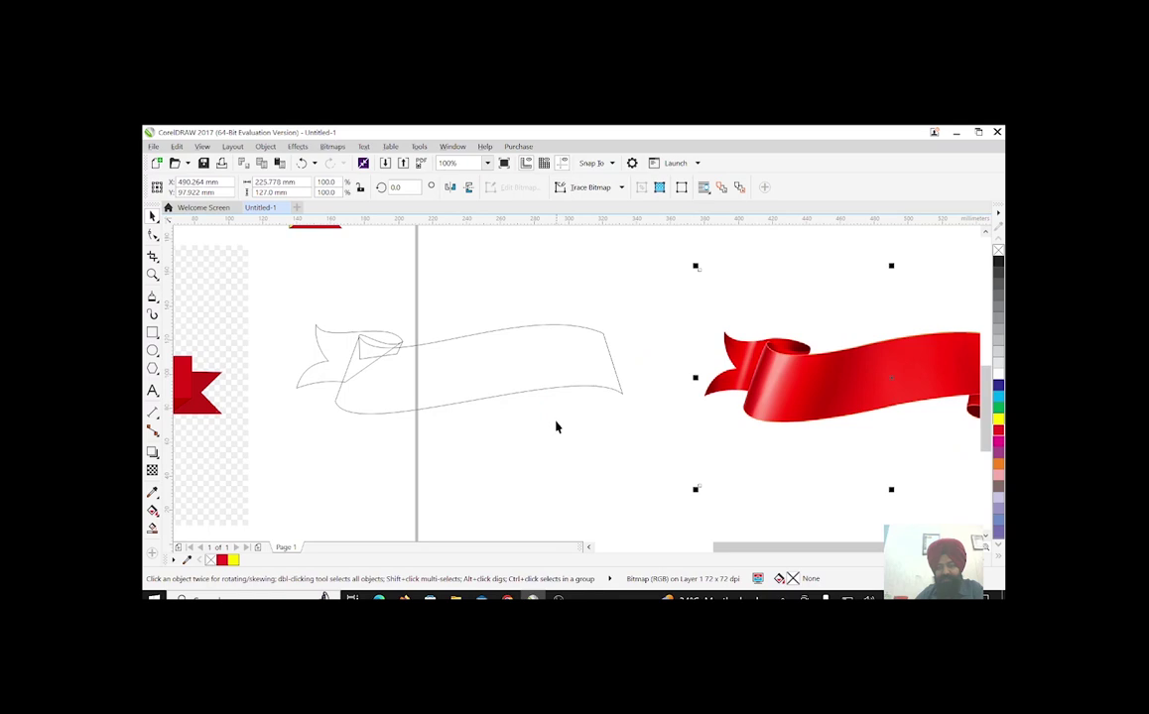
Fill the traced main band and the left tail with red, and the rolled-fold shape with yellow
left_click(531, 382)
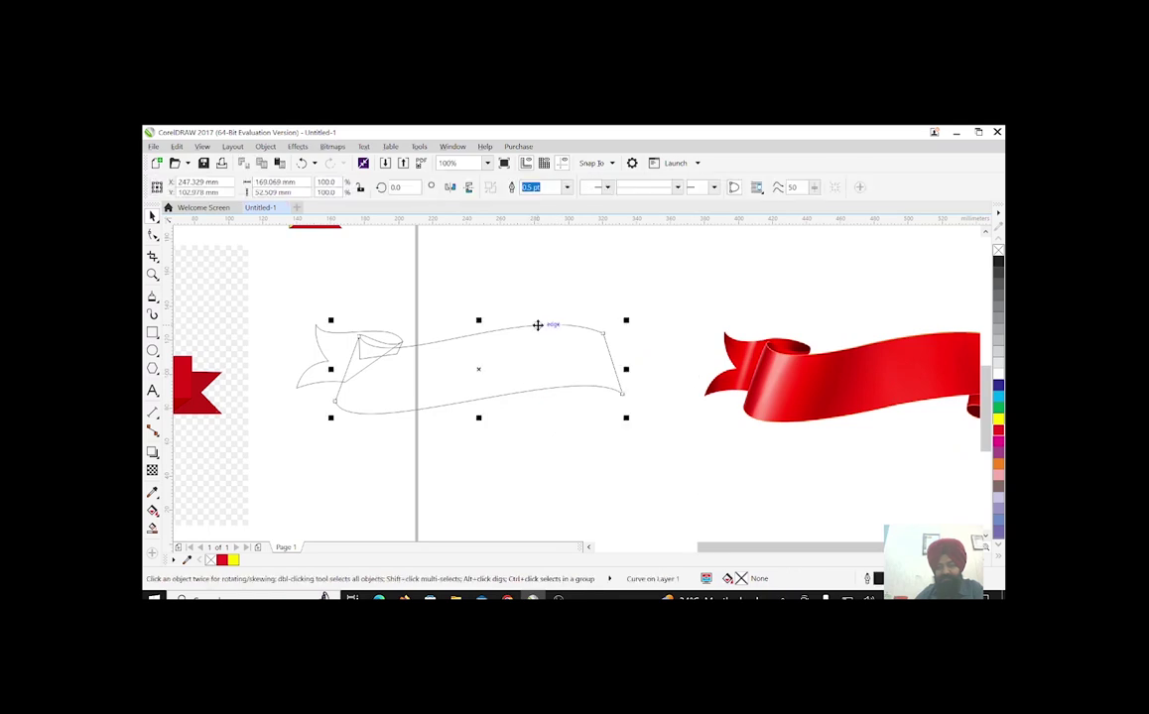
left_click(998, 429)
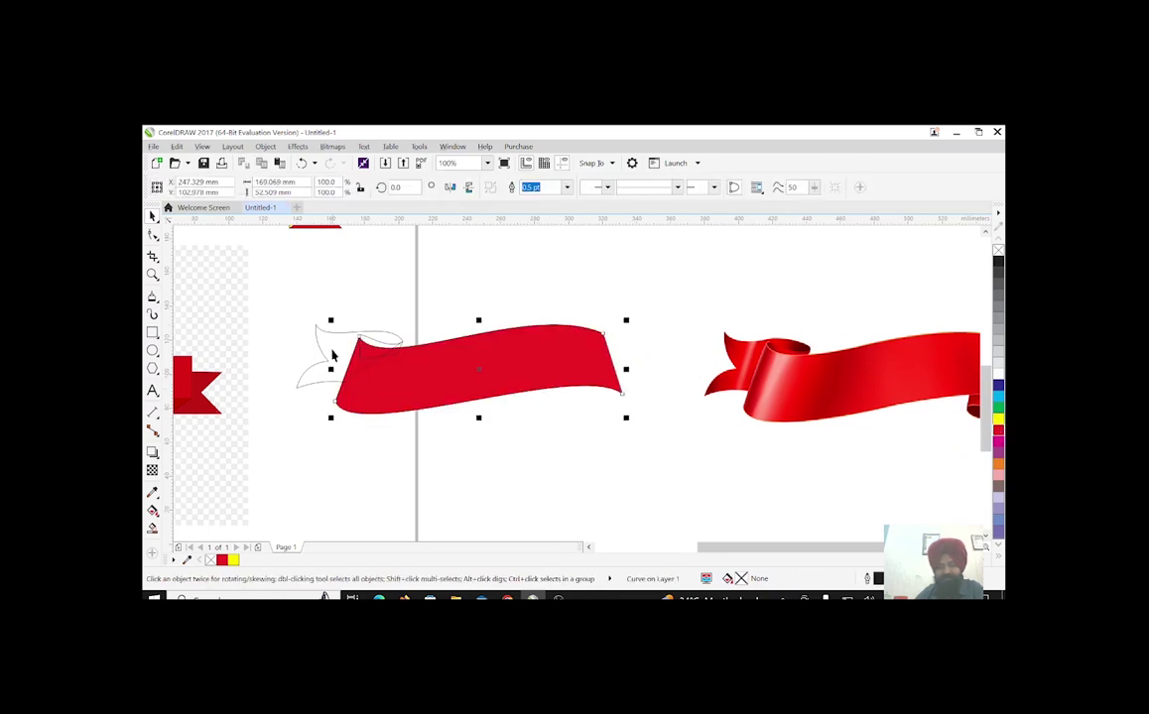
left_click(376, 344)
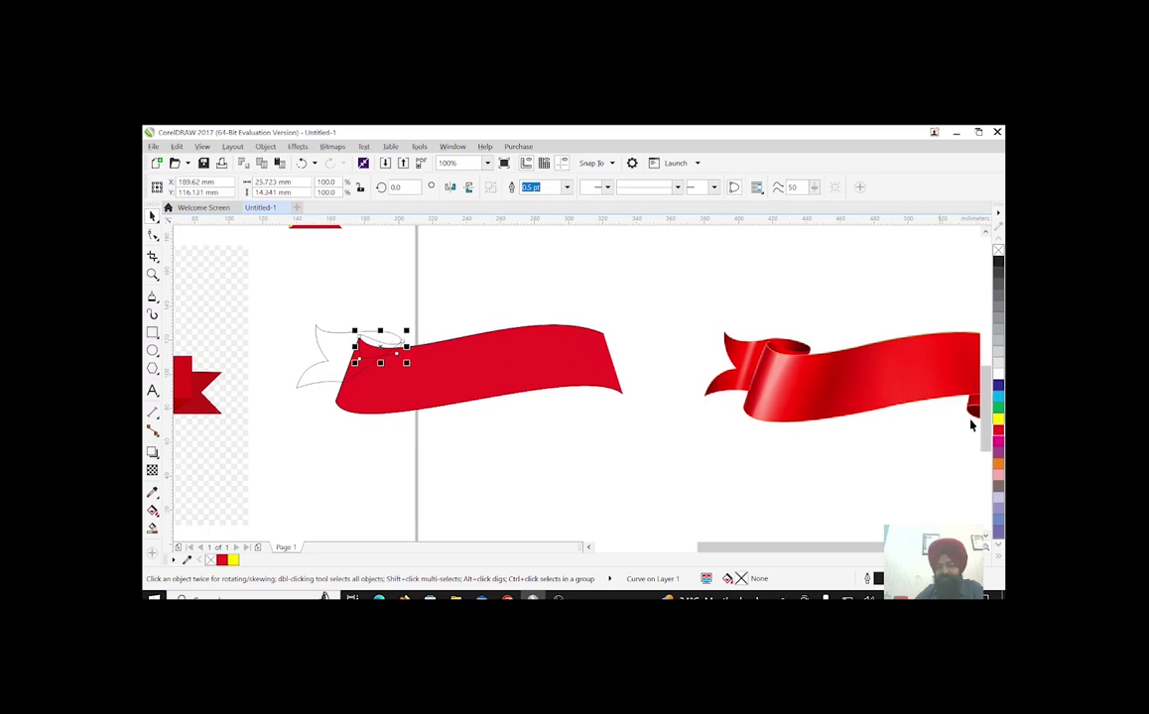
left_click(998, 418)
left_click(345, 333)
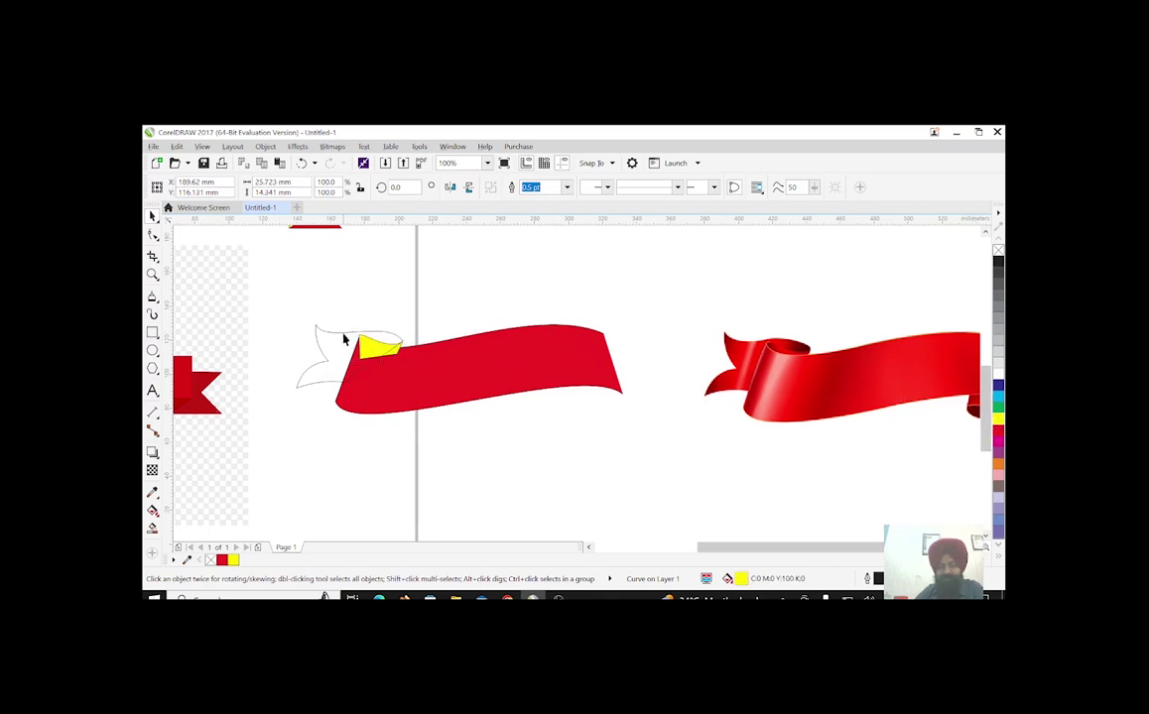
left_click(998, 430)
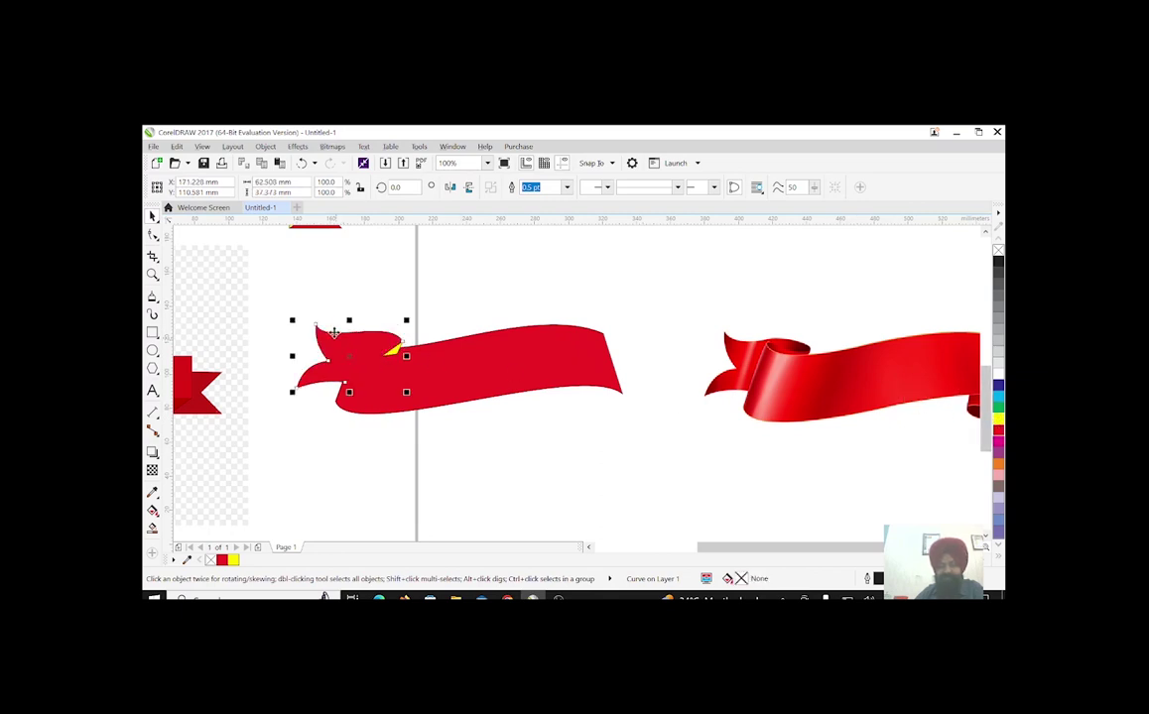
scroll(327, 318, "up", 2)
scroll(327, 318, "down", 1)
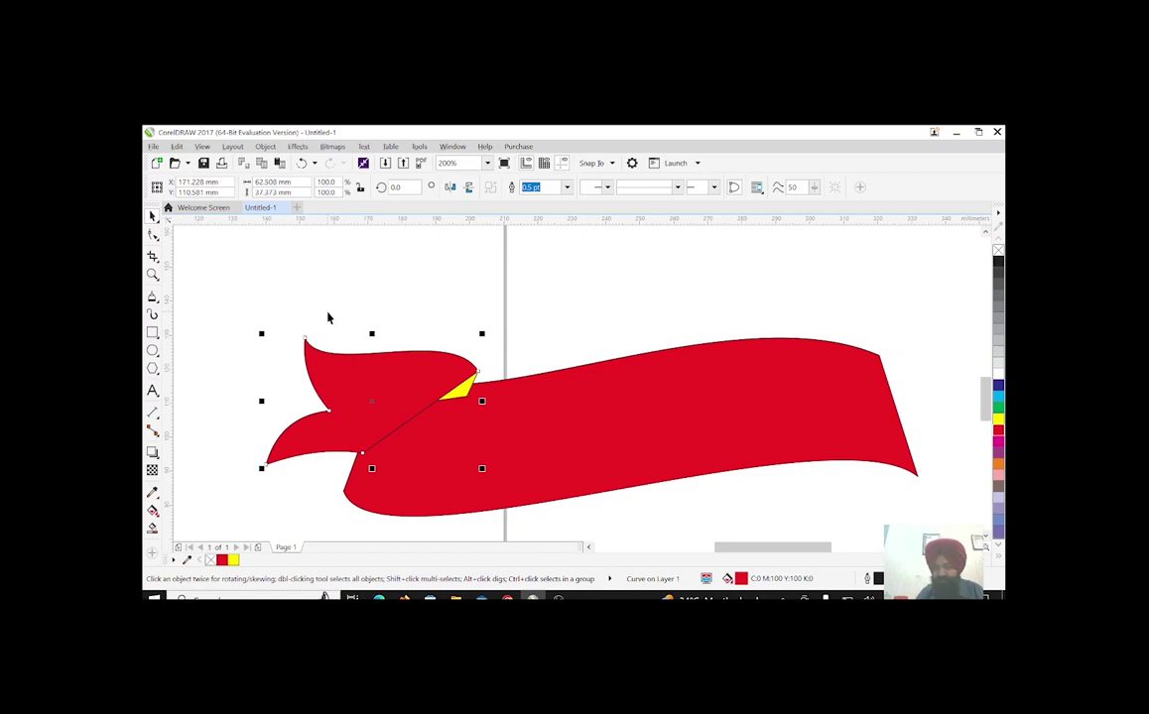
Send the red left tail behind the other ribbon shapes, and place the yellow fold behind the main band but in front of the tail
key("ctrl+z")
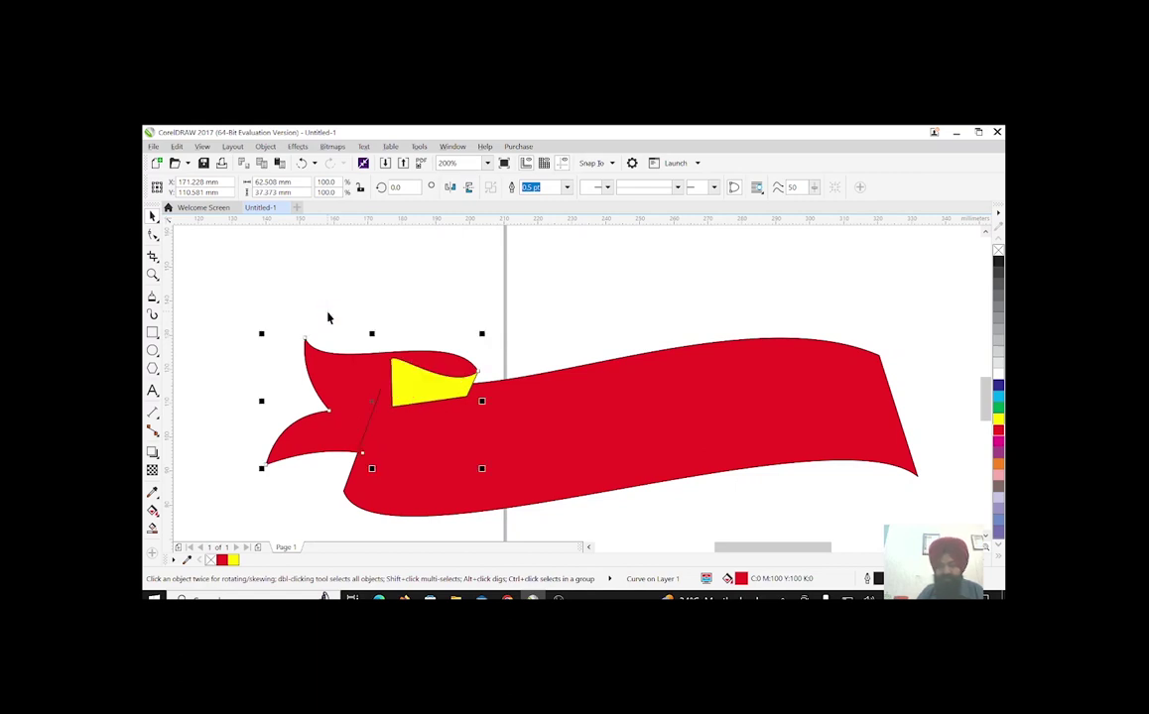
left_click(399, 380)
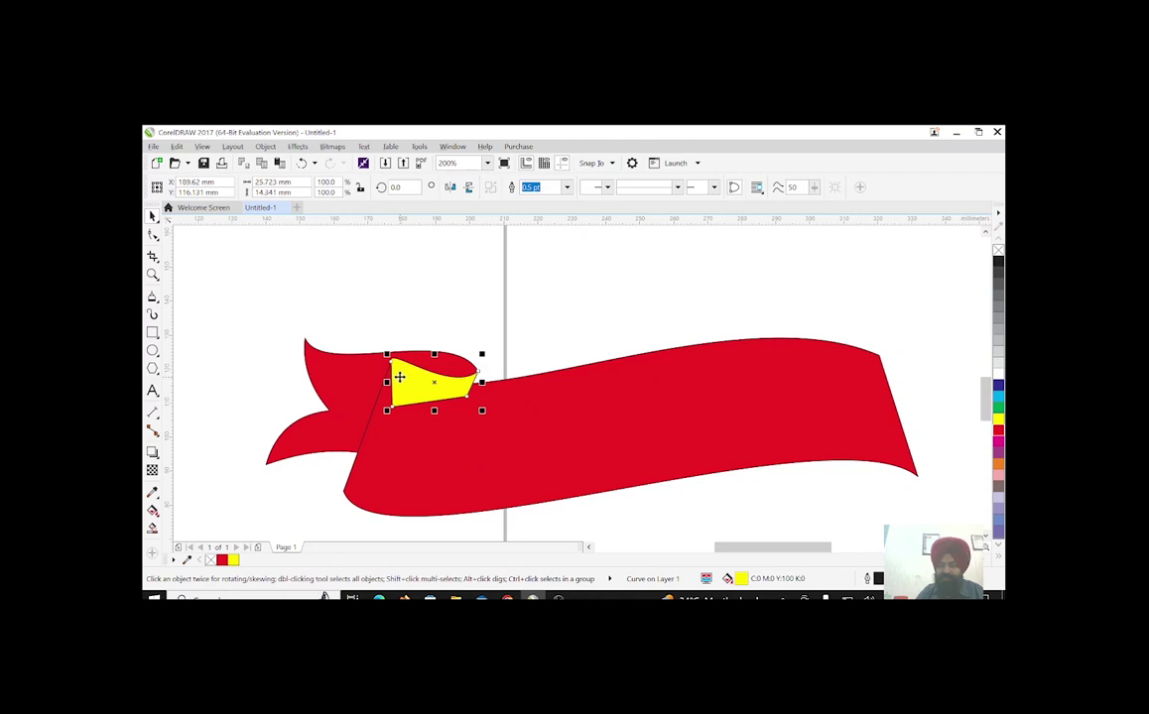
key("ctrl+z")
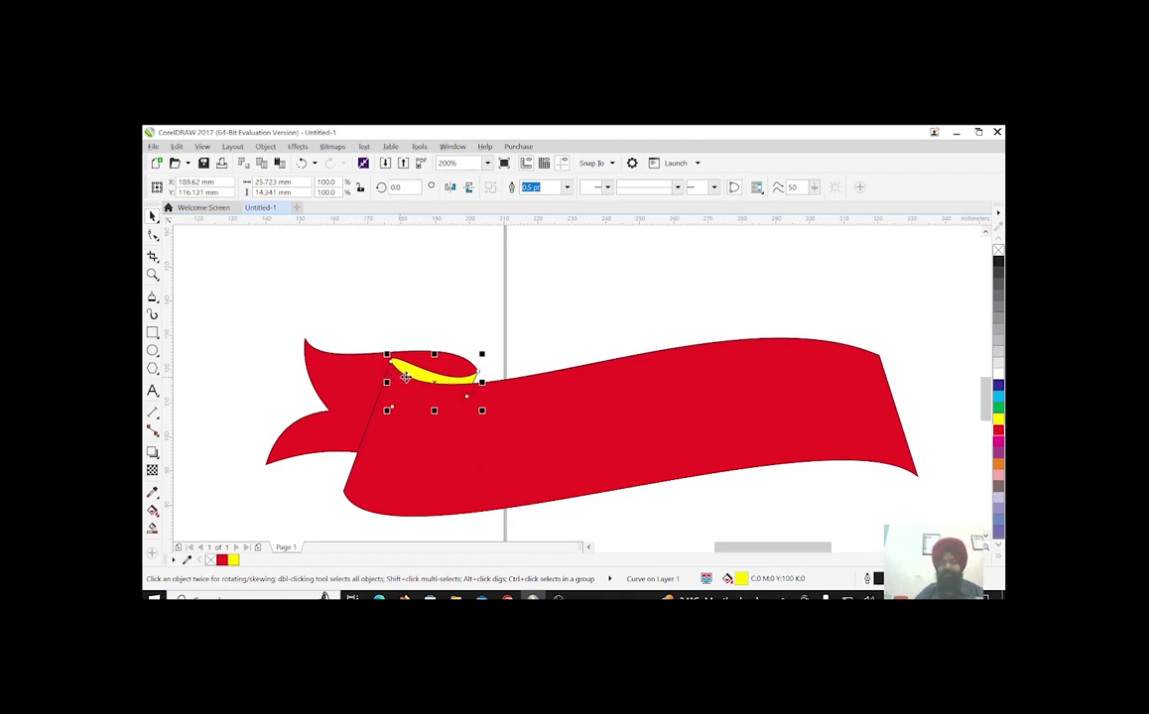
left_click(343, 312)
scroll(377, 363, "up", 1)
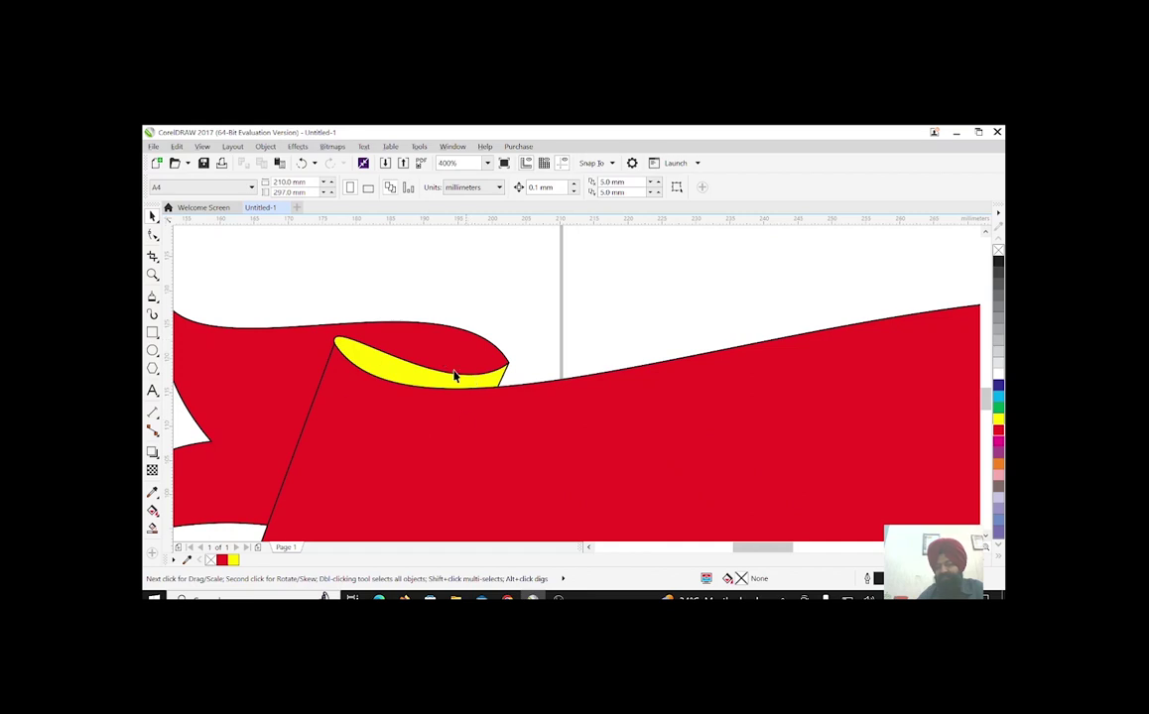
scroll(445, 374, "down", 2)
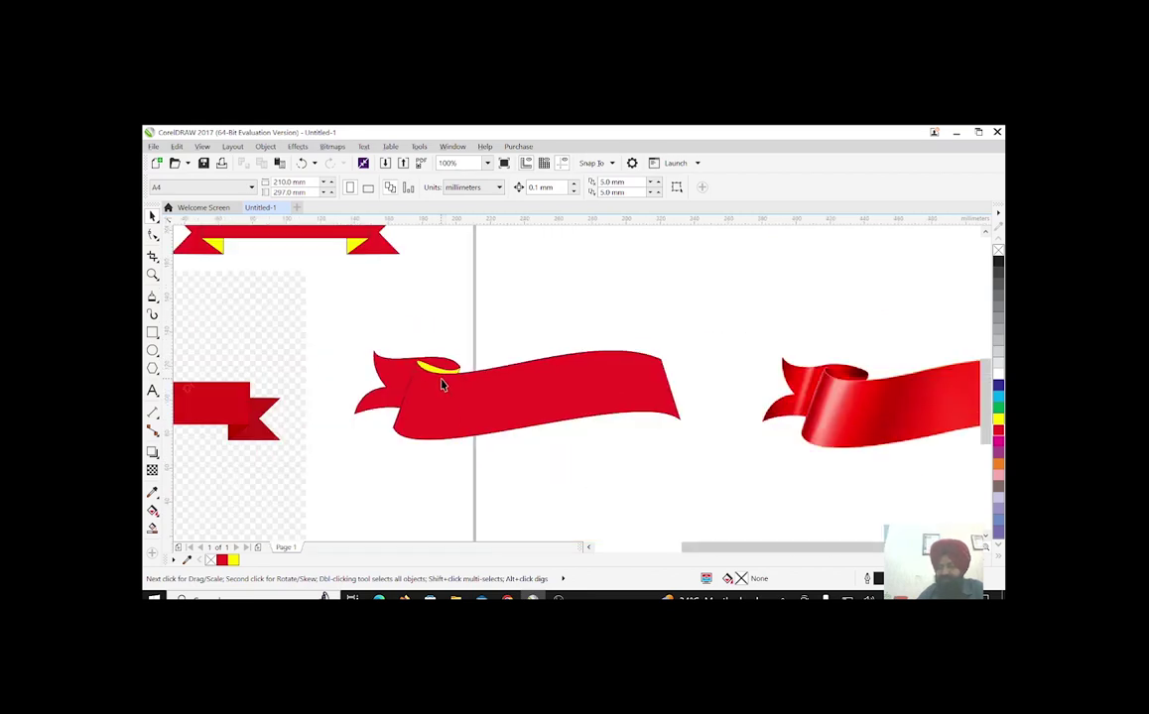
scroll(461, 378, "up", 3)
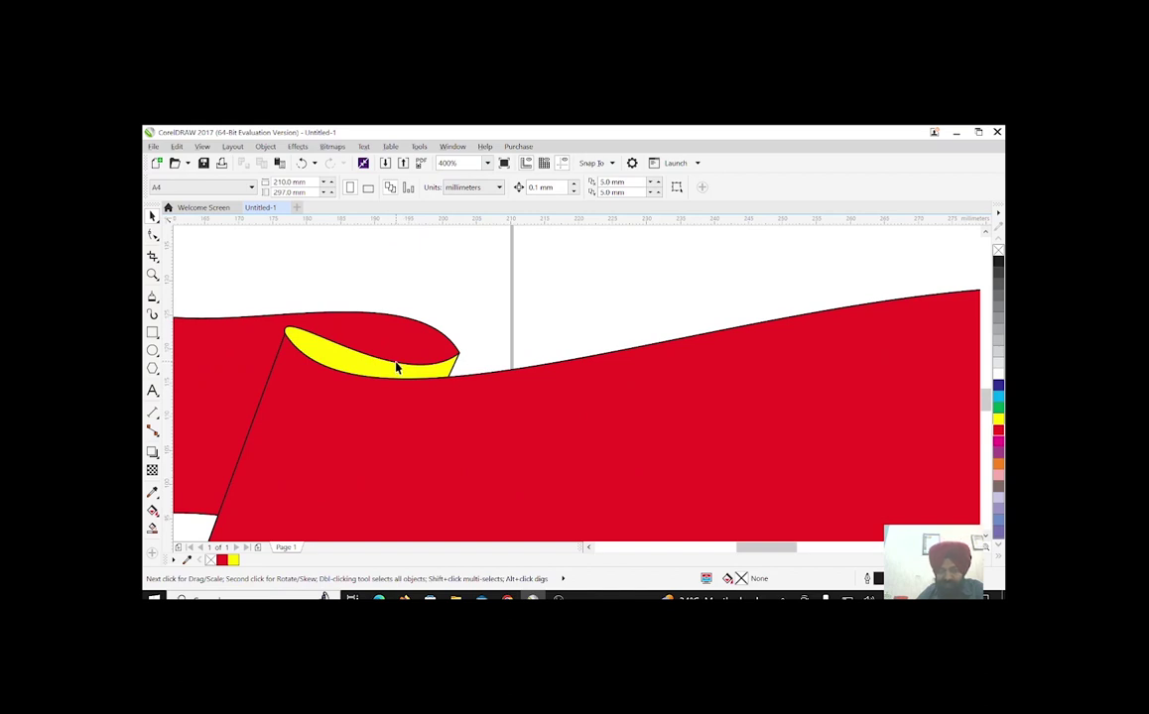
scroll(396, 365, "down", 1)
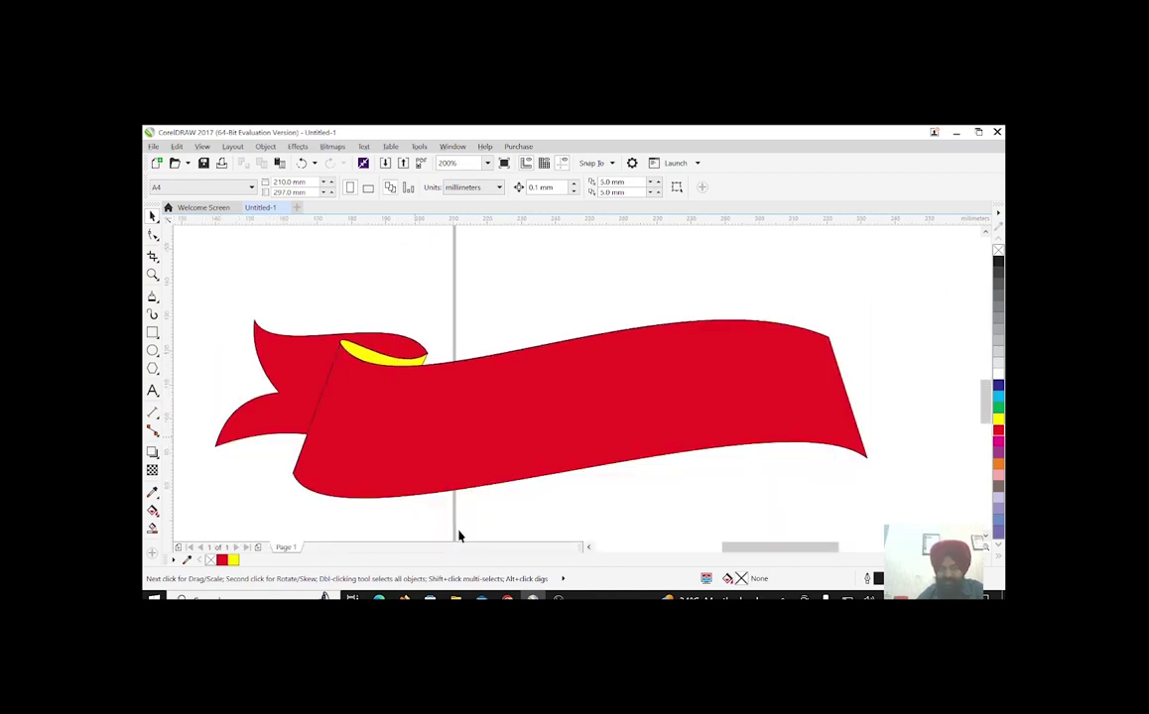
Switch to the ribbon image results in Firefox and open the preview of PNGWing's gold award rosette with red ribbon tails
key("alt+Tab")
key("alt+Tab")
scroll(442, 341, "down", 5)
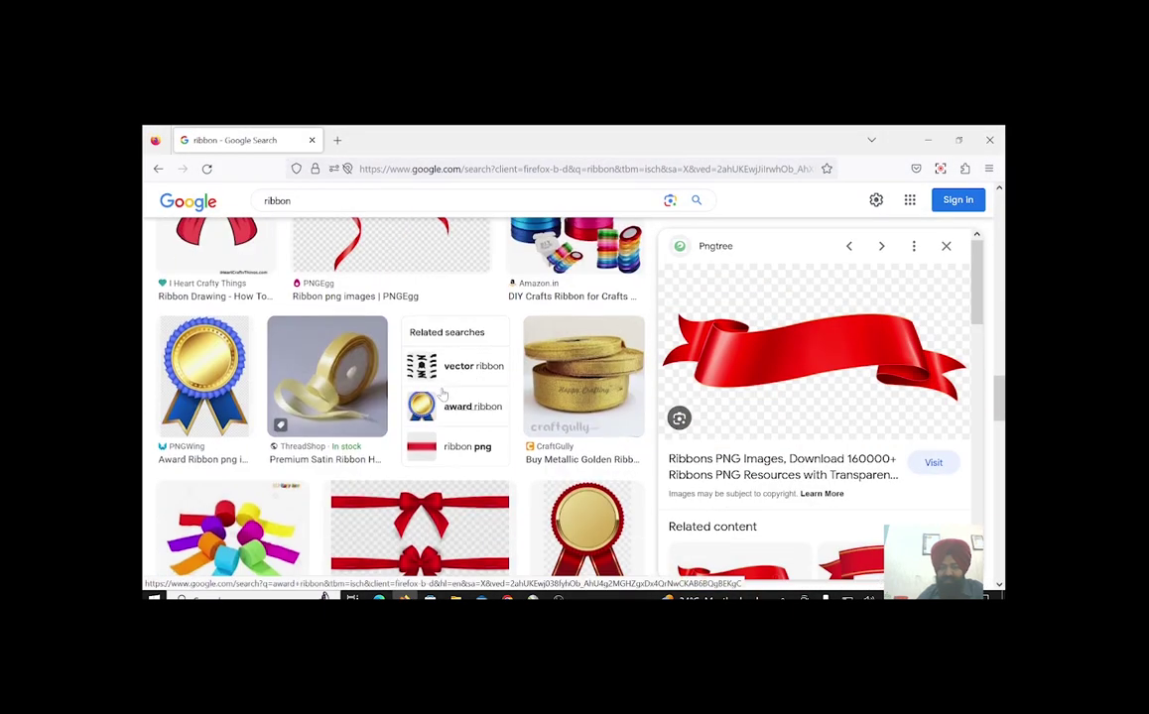
scroll(443, 394, "down", 3)
left_click(602, 339)
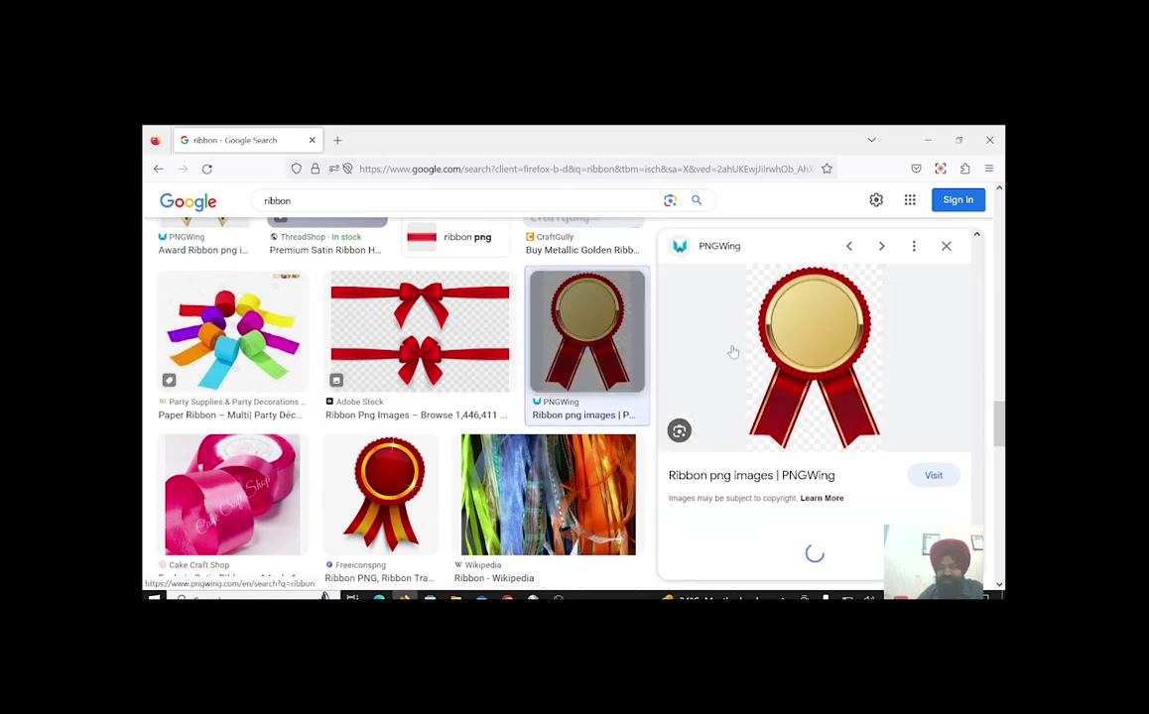